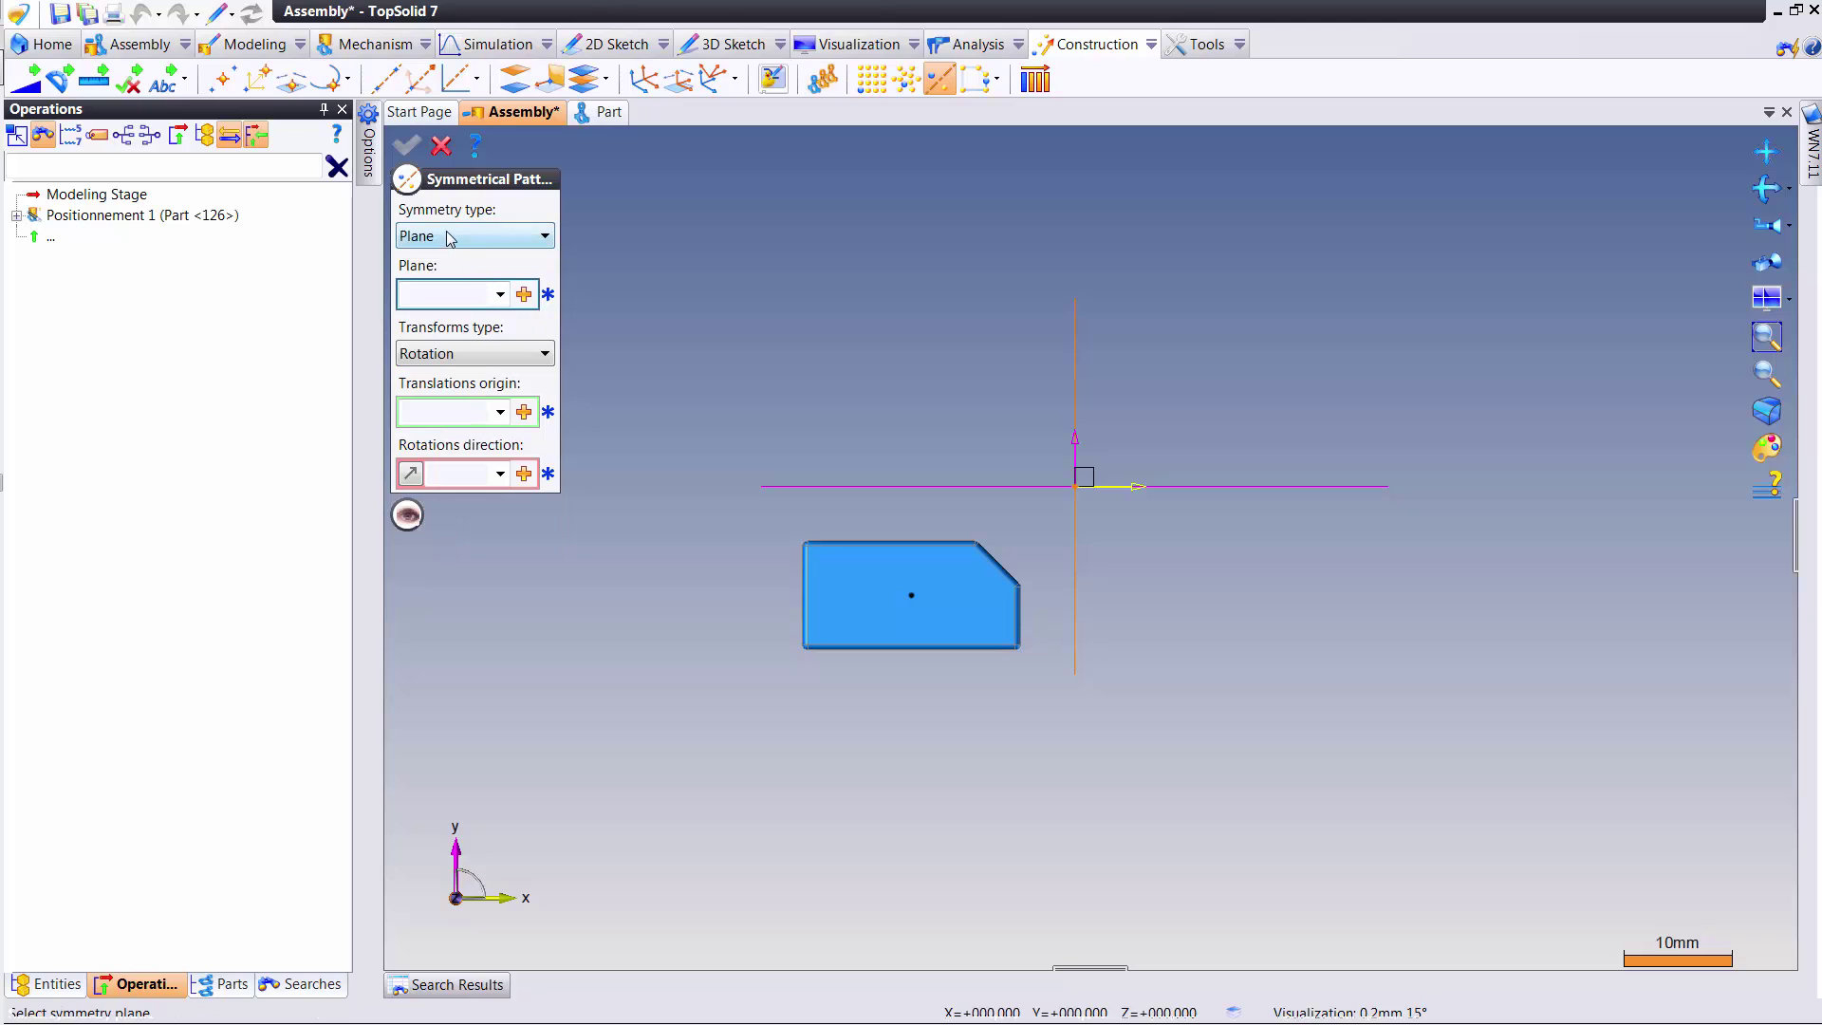
- Try to repeat the part with a symmetrical pattern about the absolute YZ plane, using the Symmetry transforms type
left_click(465, 353)
left_click(465, 377)
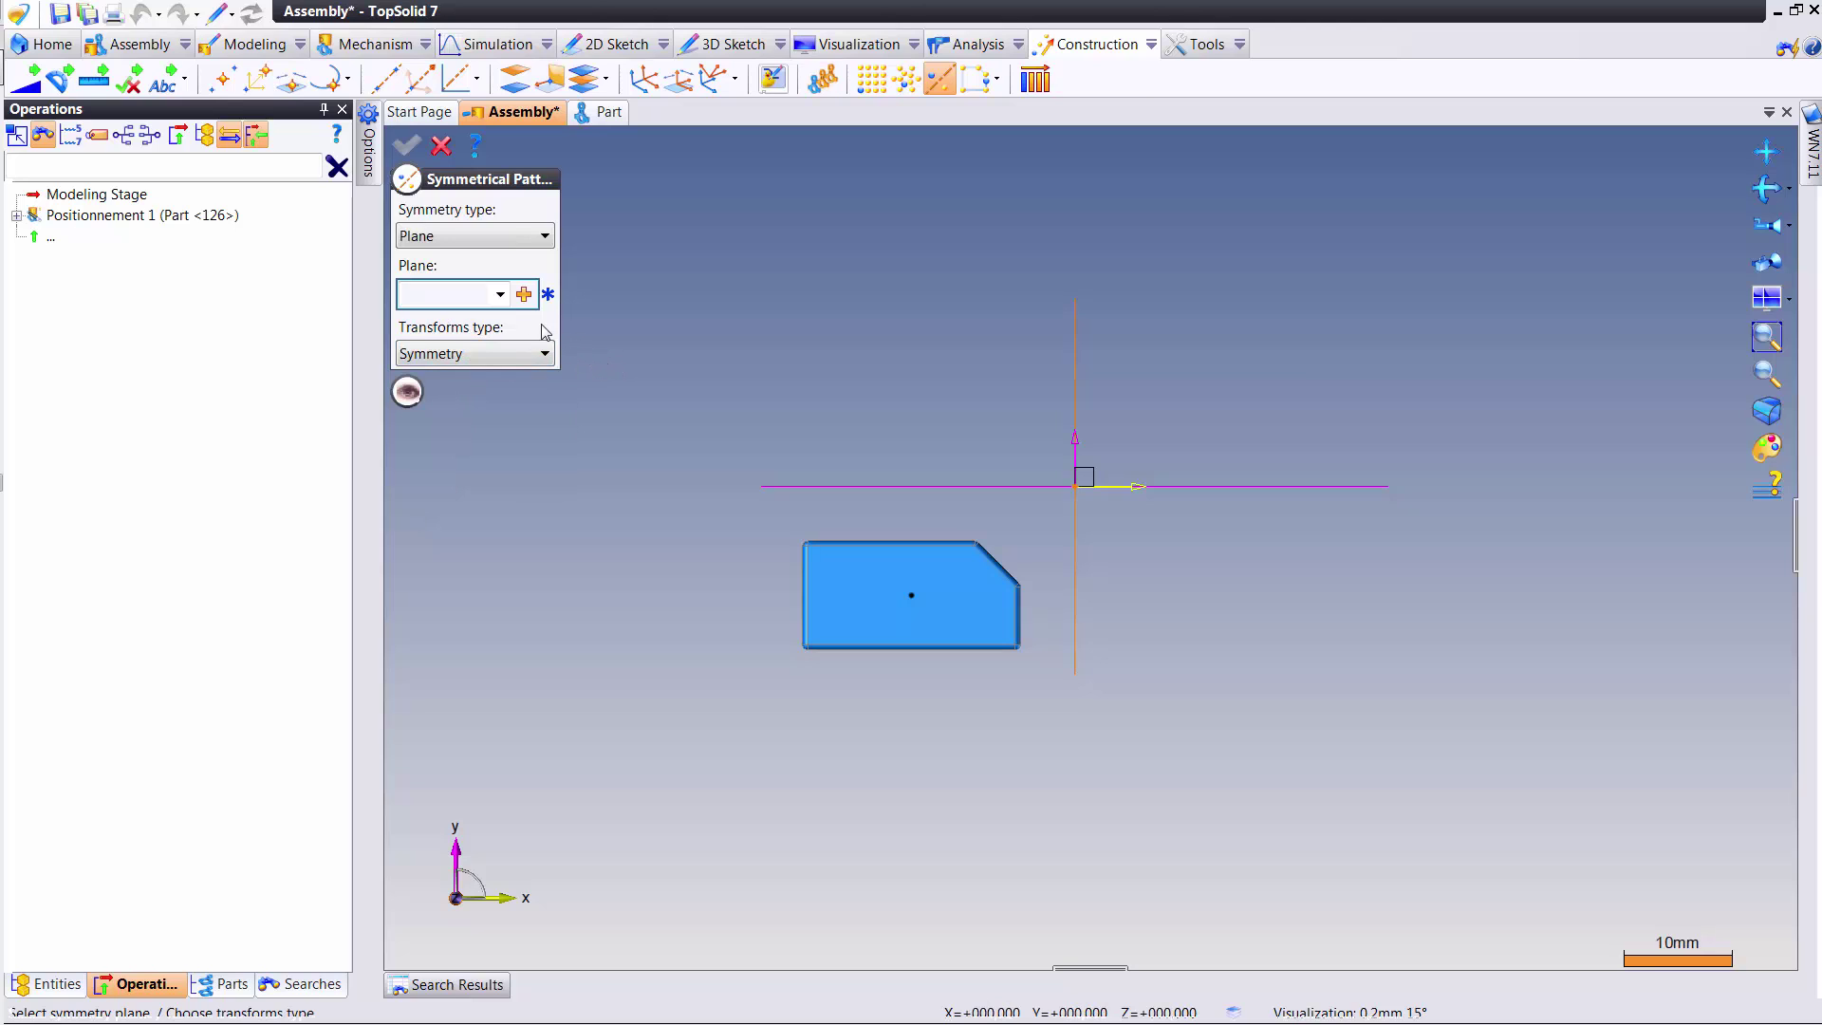
left_click(1072, 381)
right_click(914, 372)
left_click(920, 375)
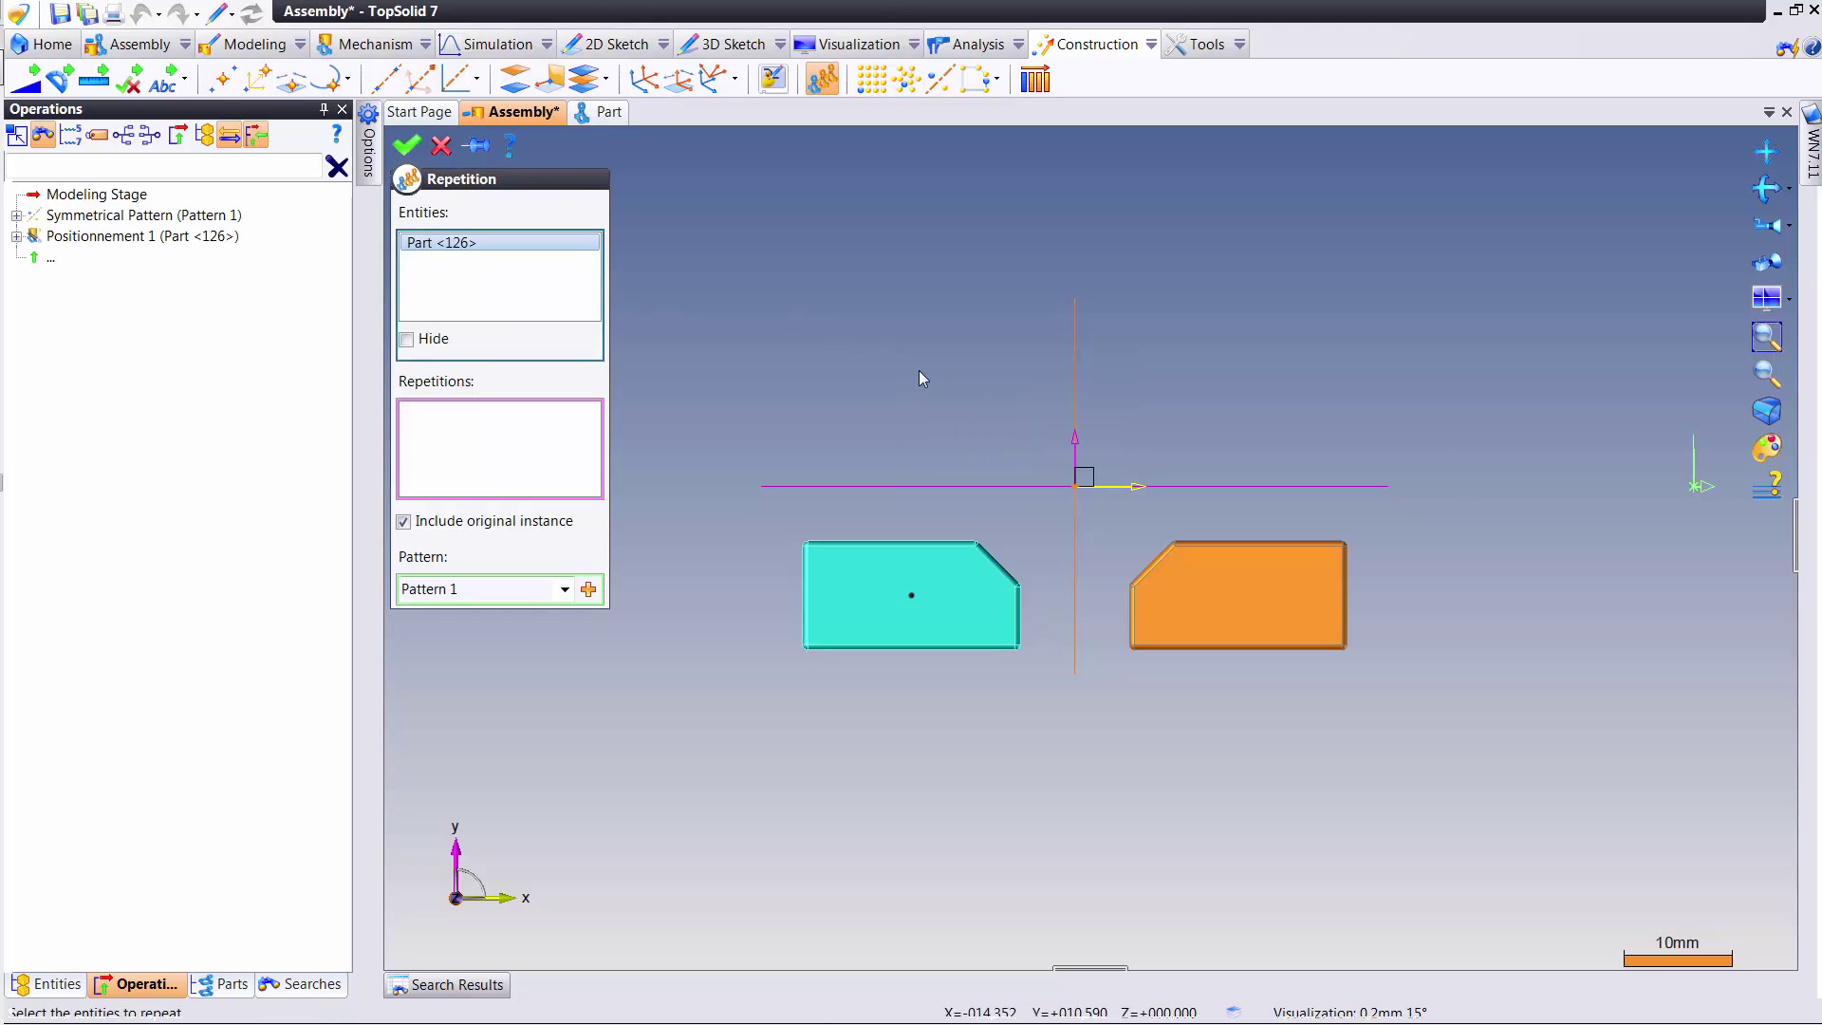
right_click(814, 377)
left_click(814, 380)
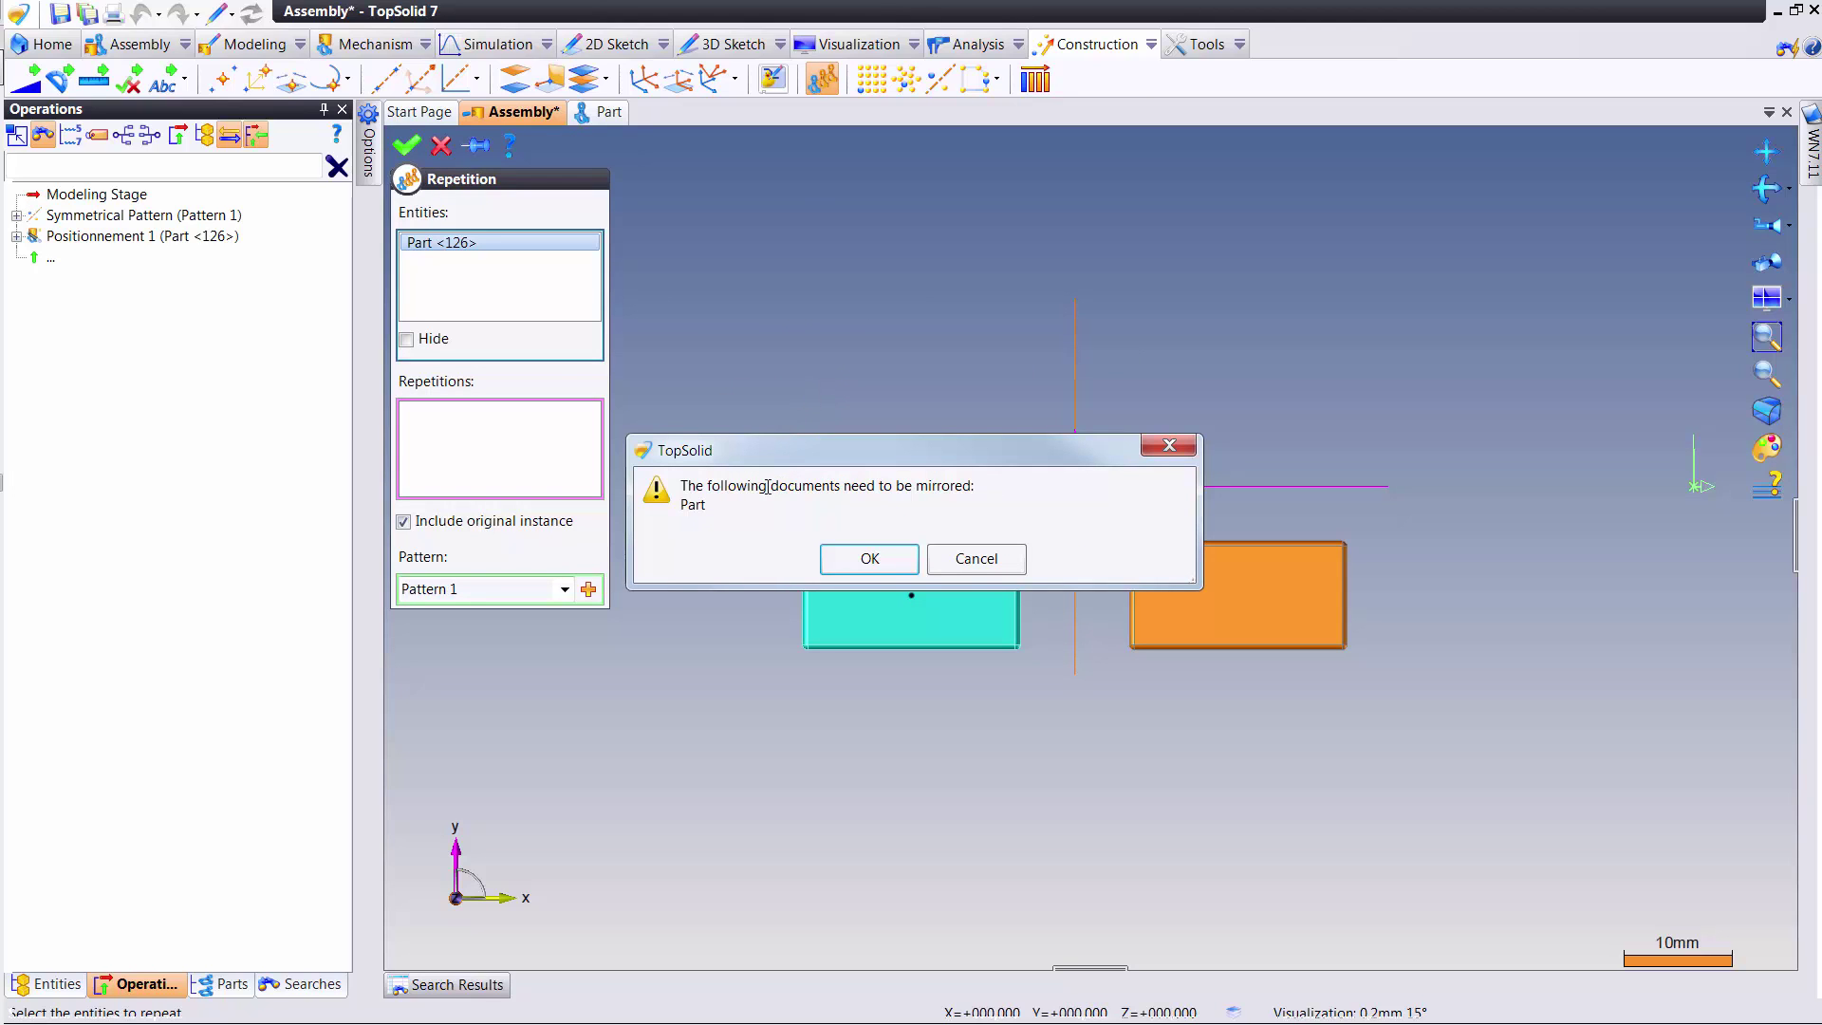
left_click(976, 559)
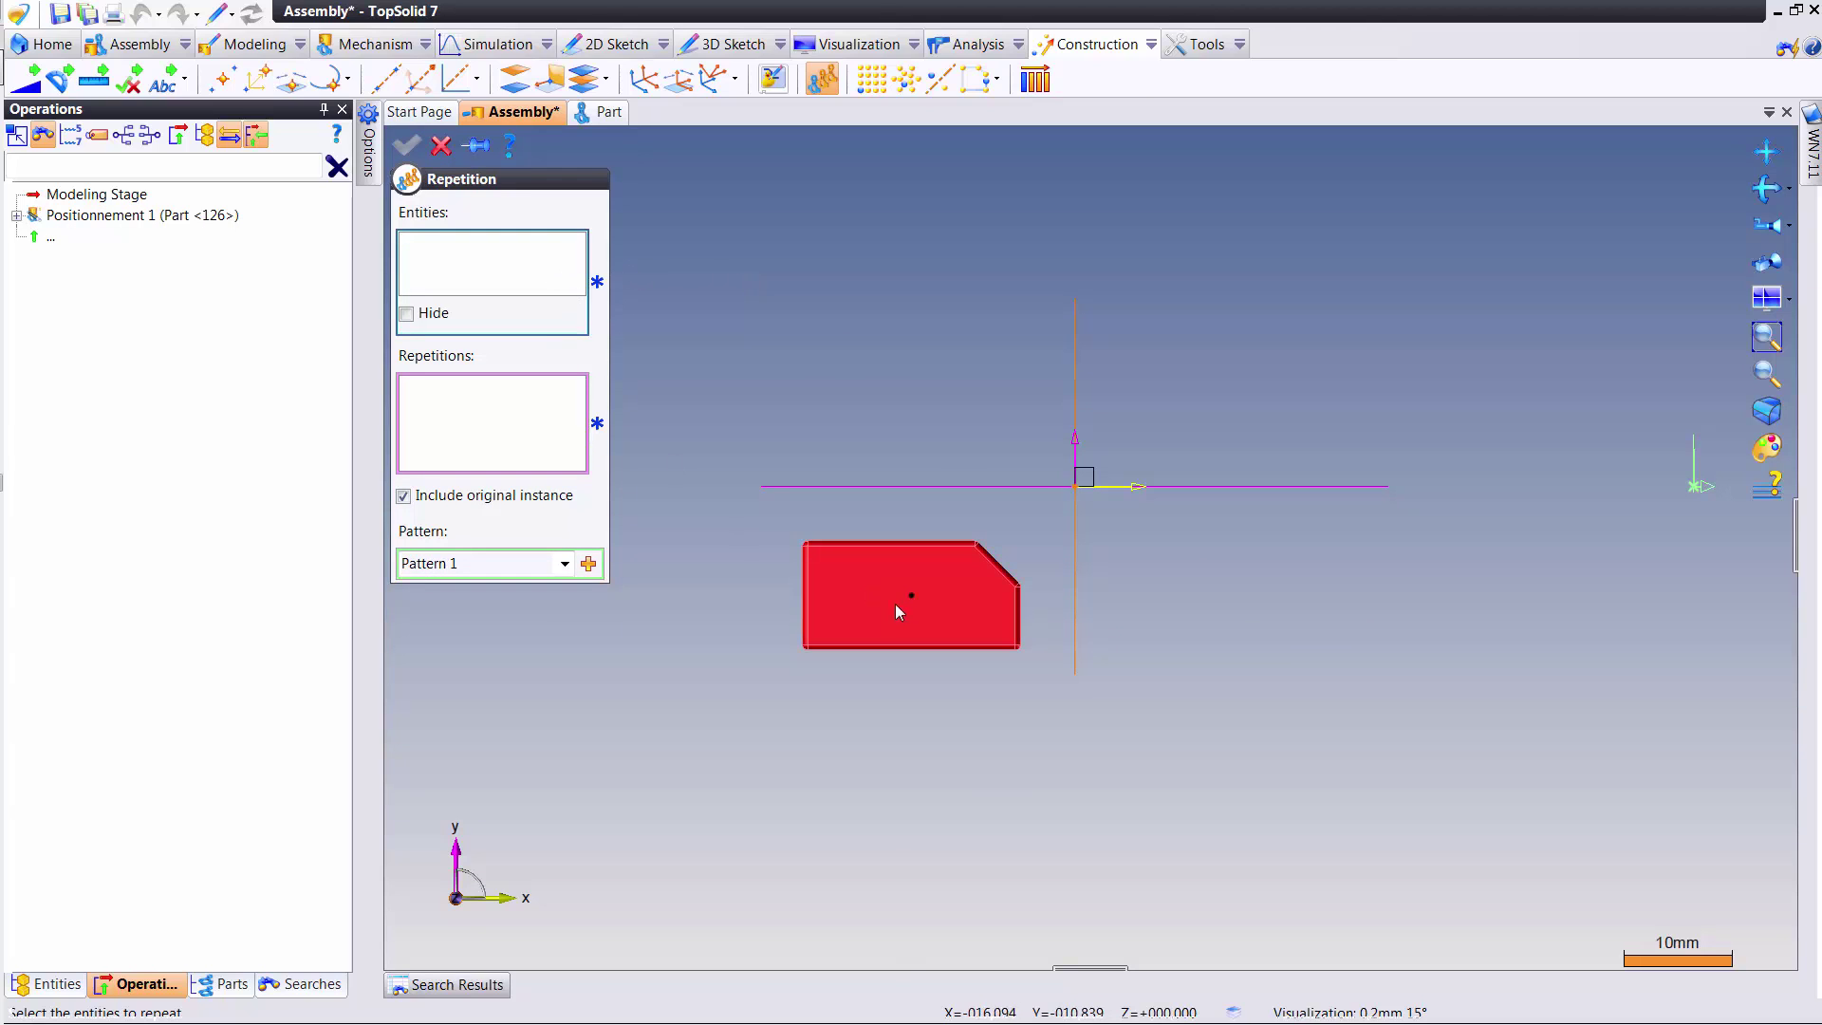
- Select the part for repetition and start a new symmetrical pattern with the Translation transforms type
left_click(868, 607)
left_click(591, 566)
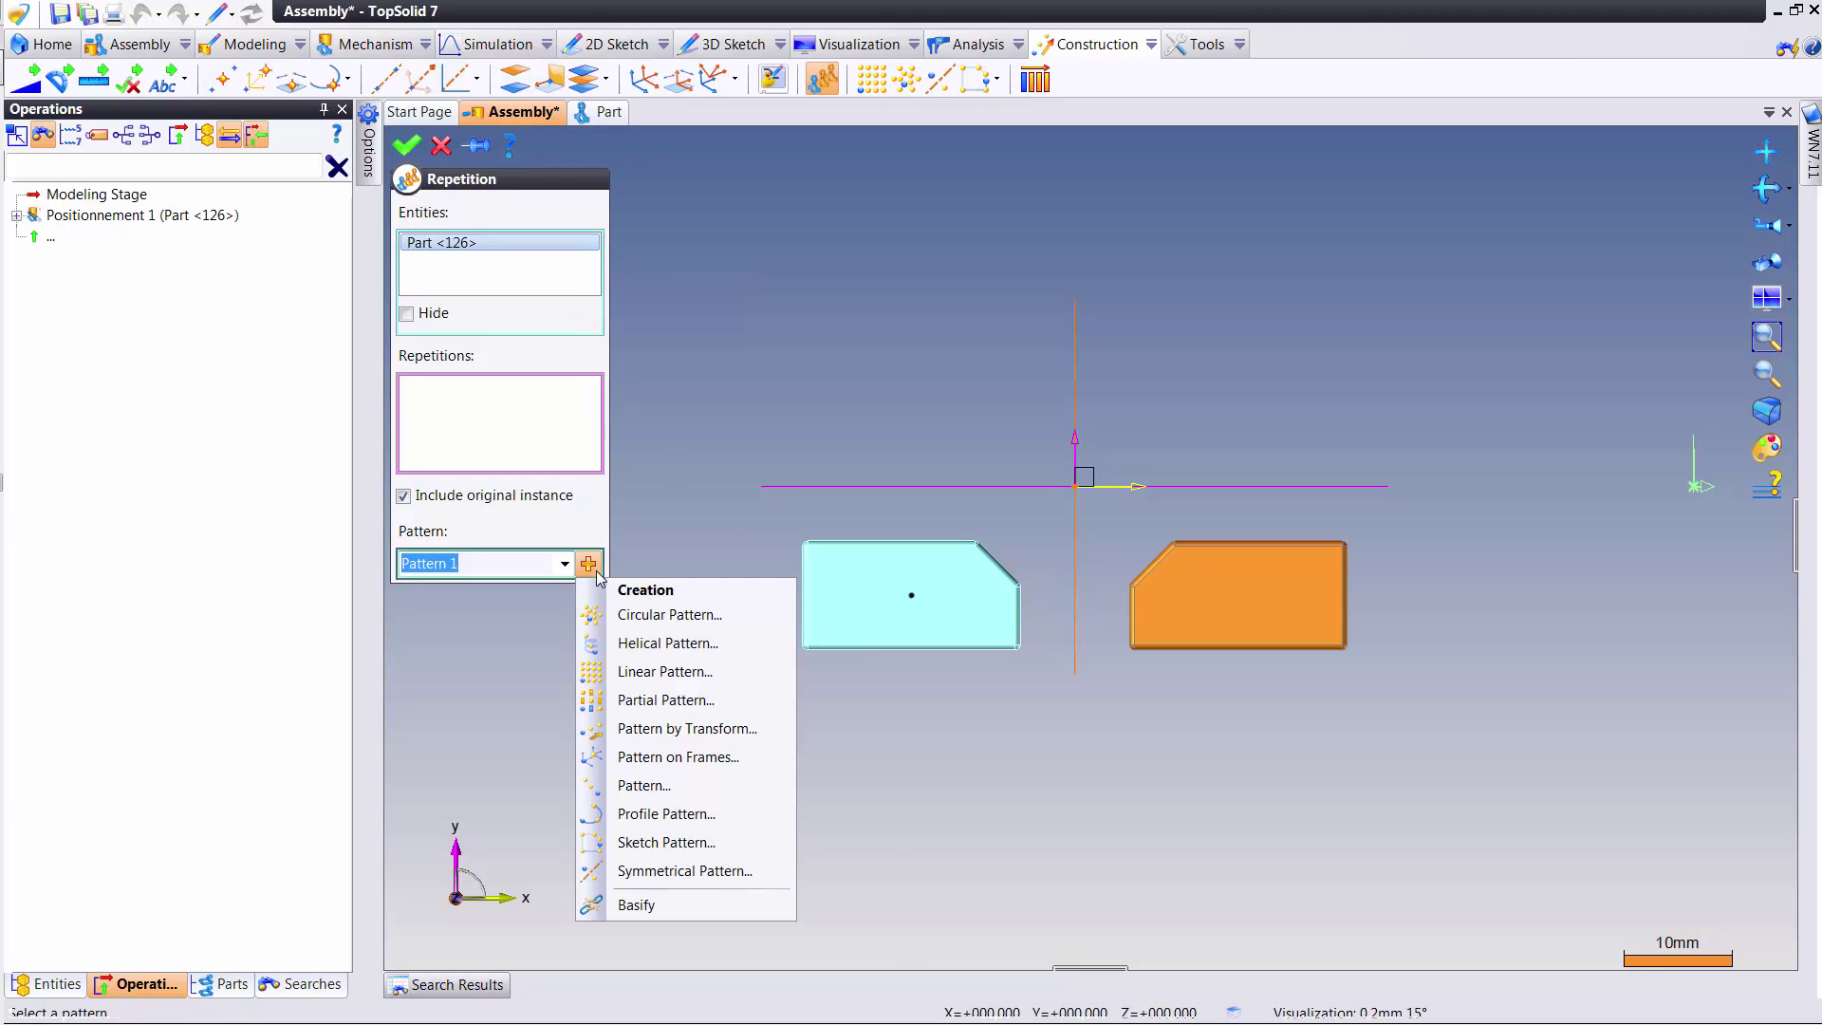
left_click(683, 870)
left_click(479, 352)
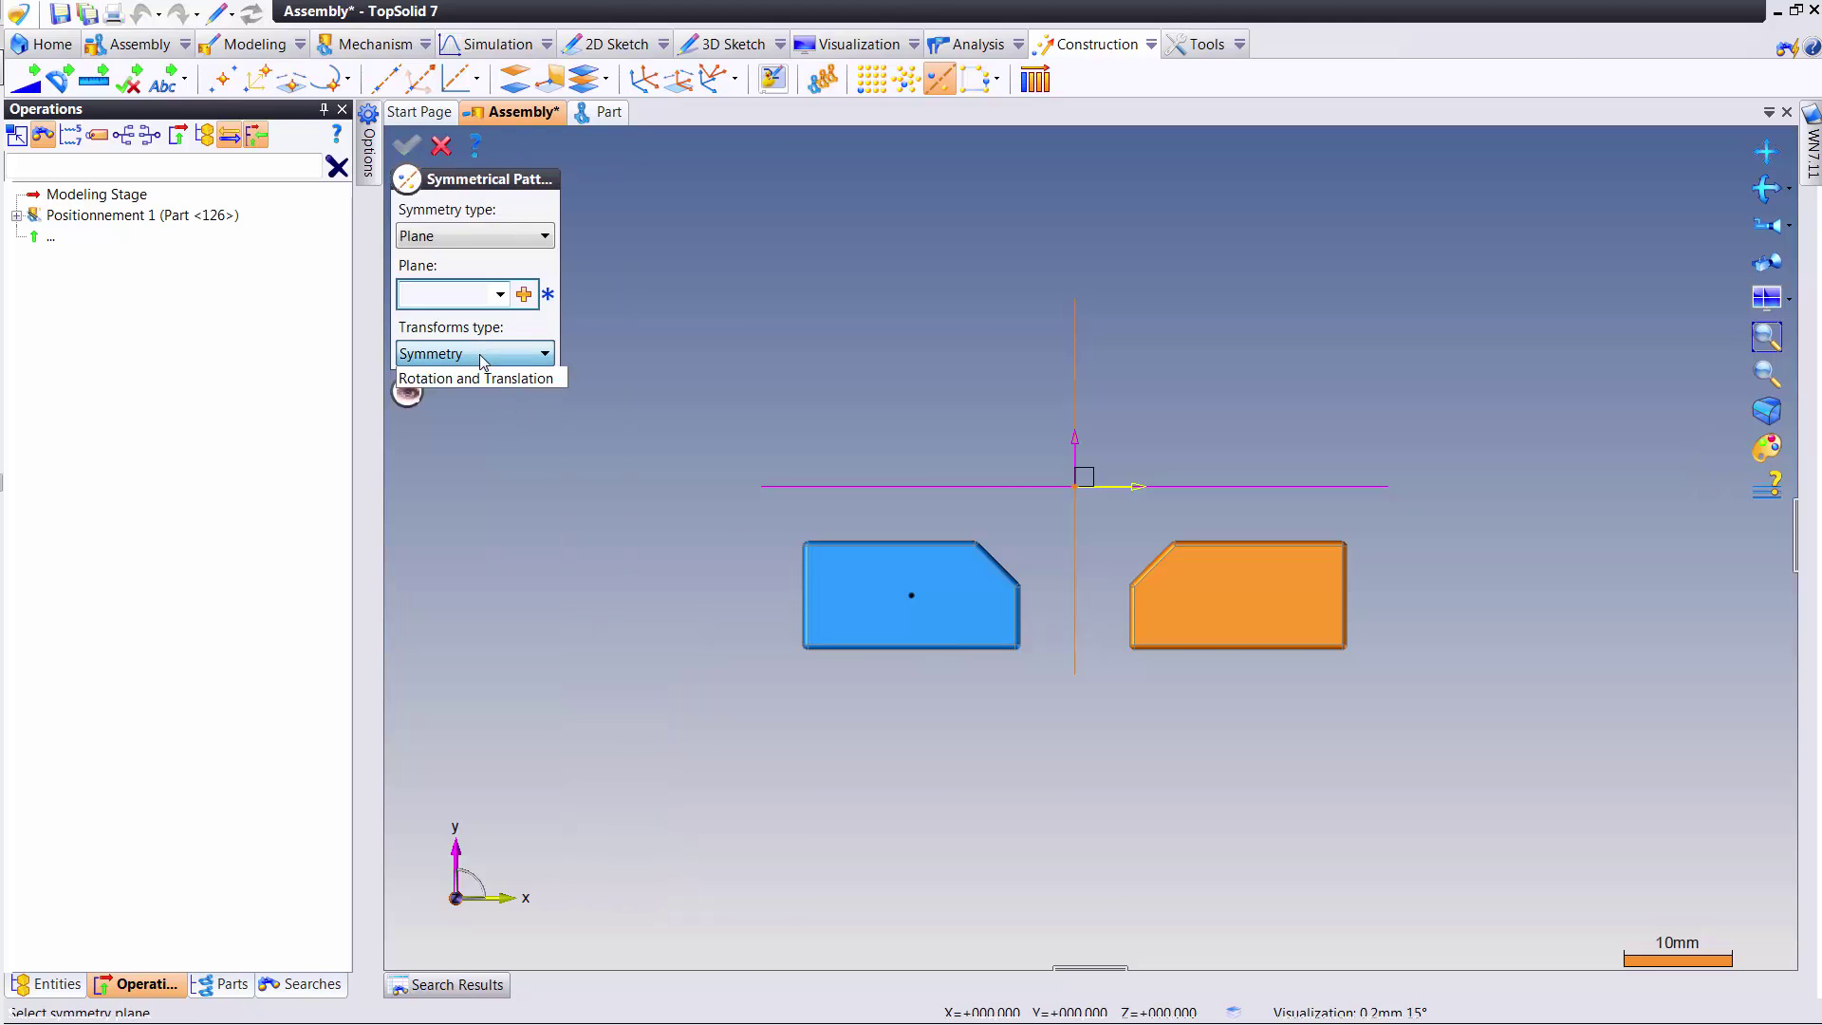
left_click(464, 390)
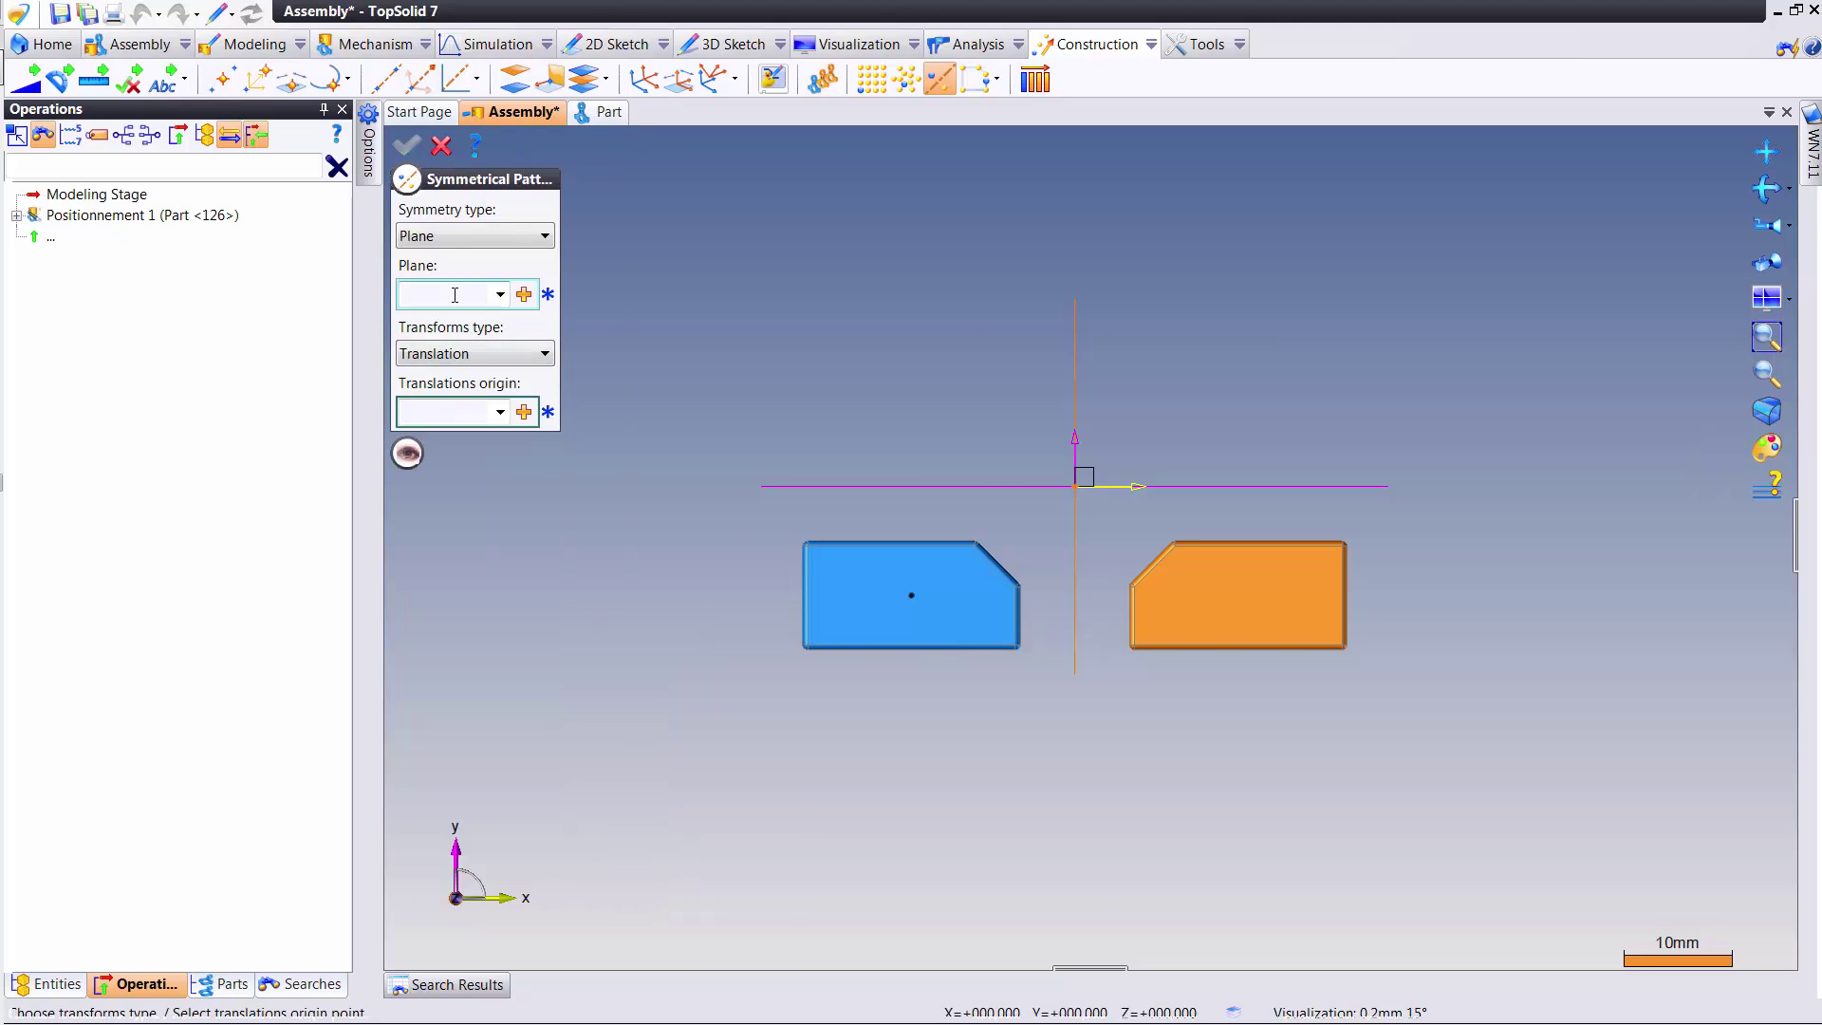
- Use the absolute YZ plane and the part's centre point as translations origin, and validate the pattern and its repetition
left_click(446, 295)
left_click(1075, 394)
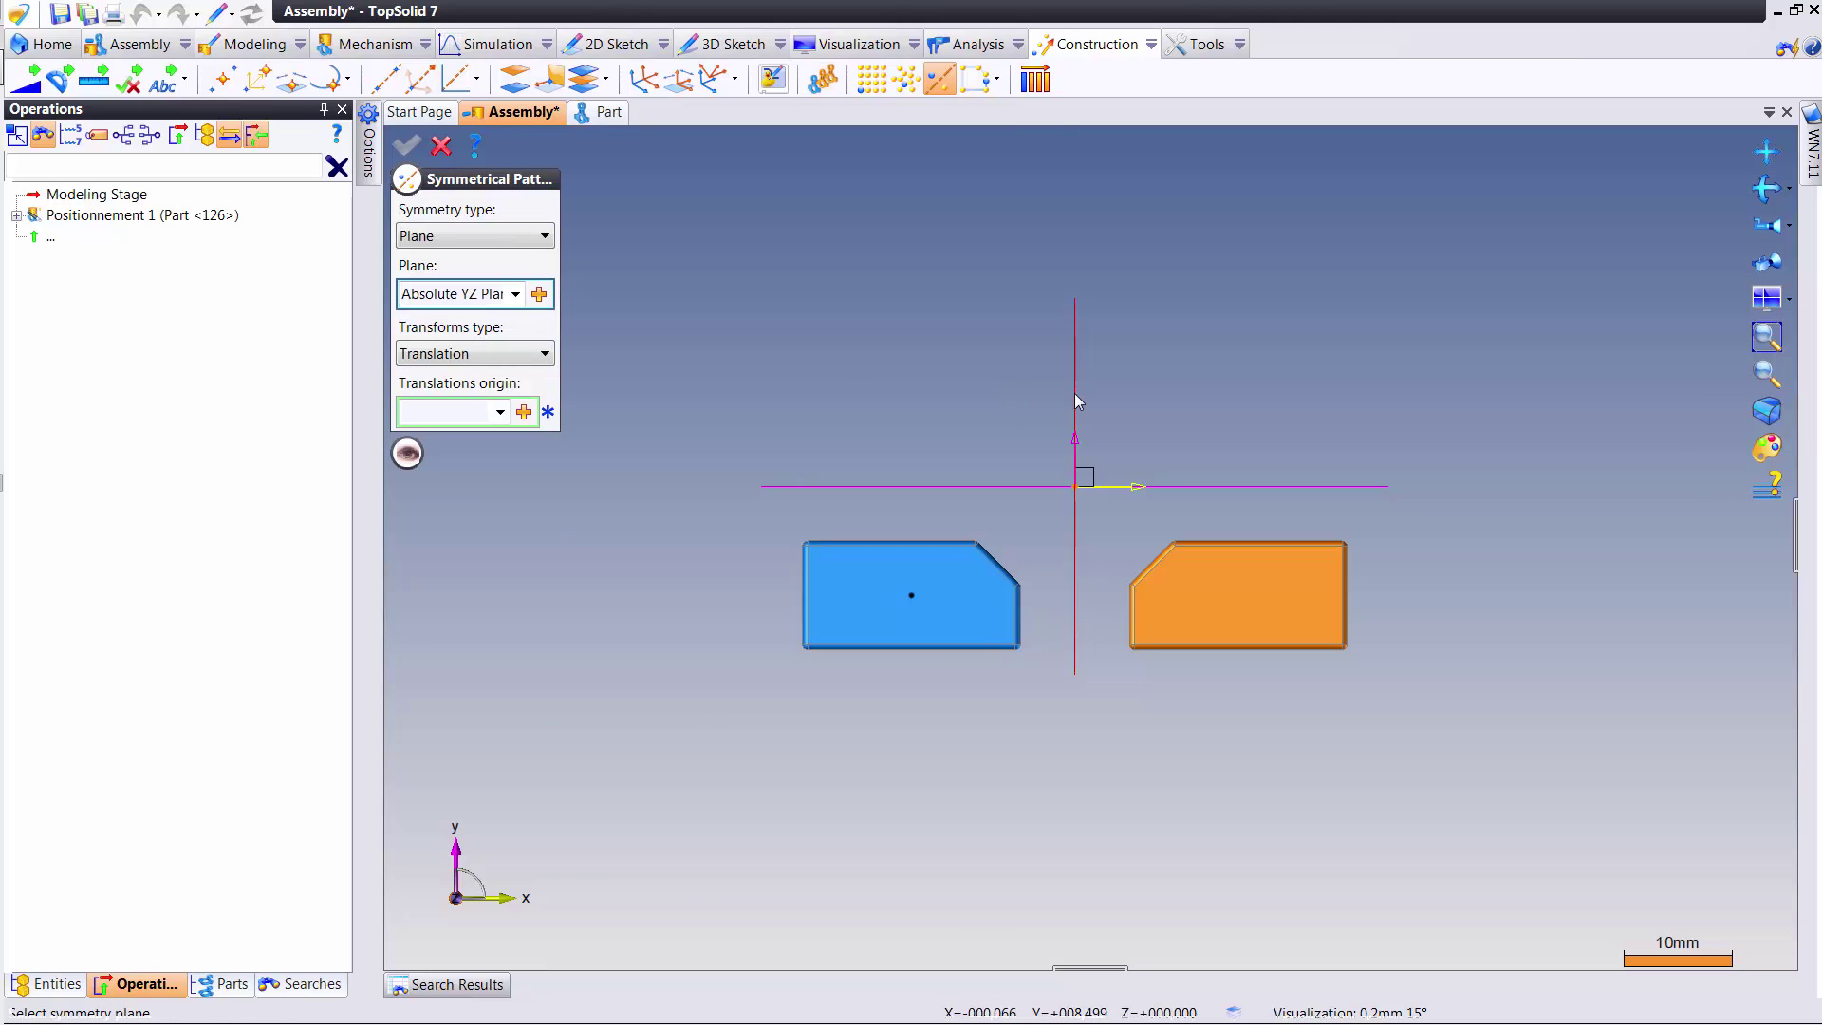
left_click(484, 420)
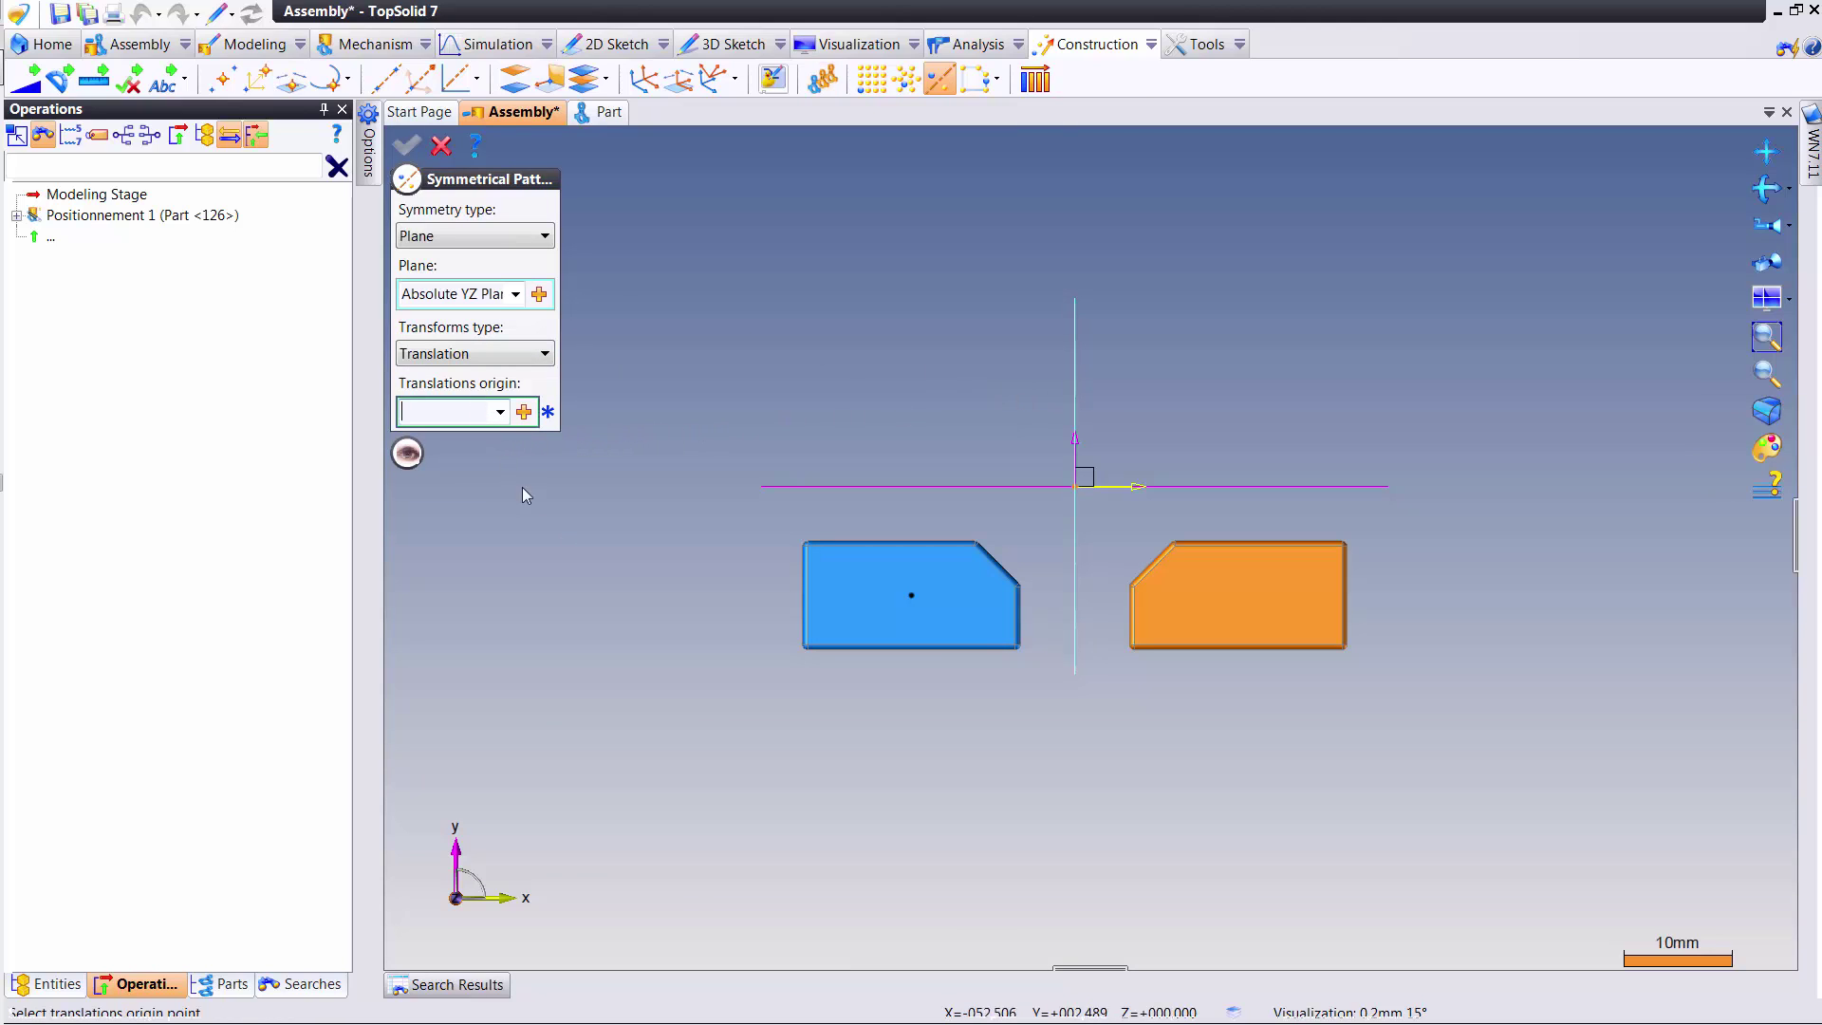
left_click(911, 595)
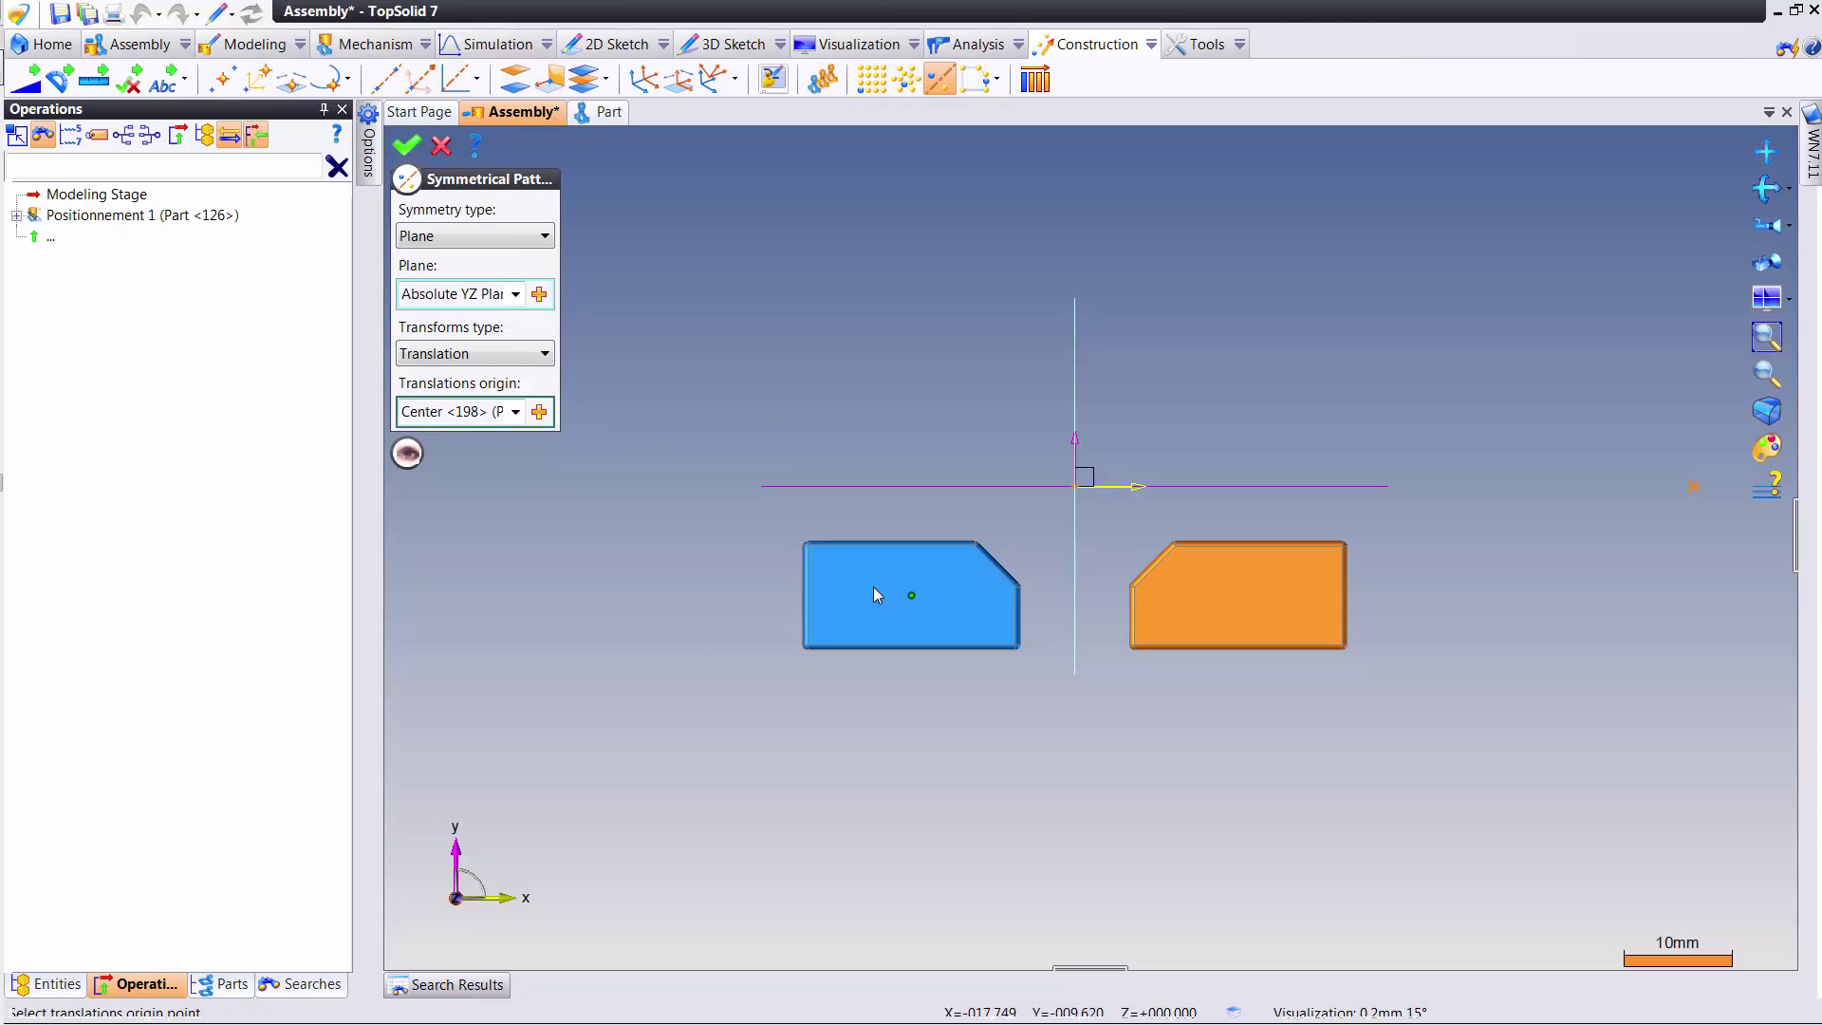
right_click(664, 460)
left_click(669, 464)
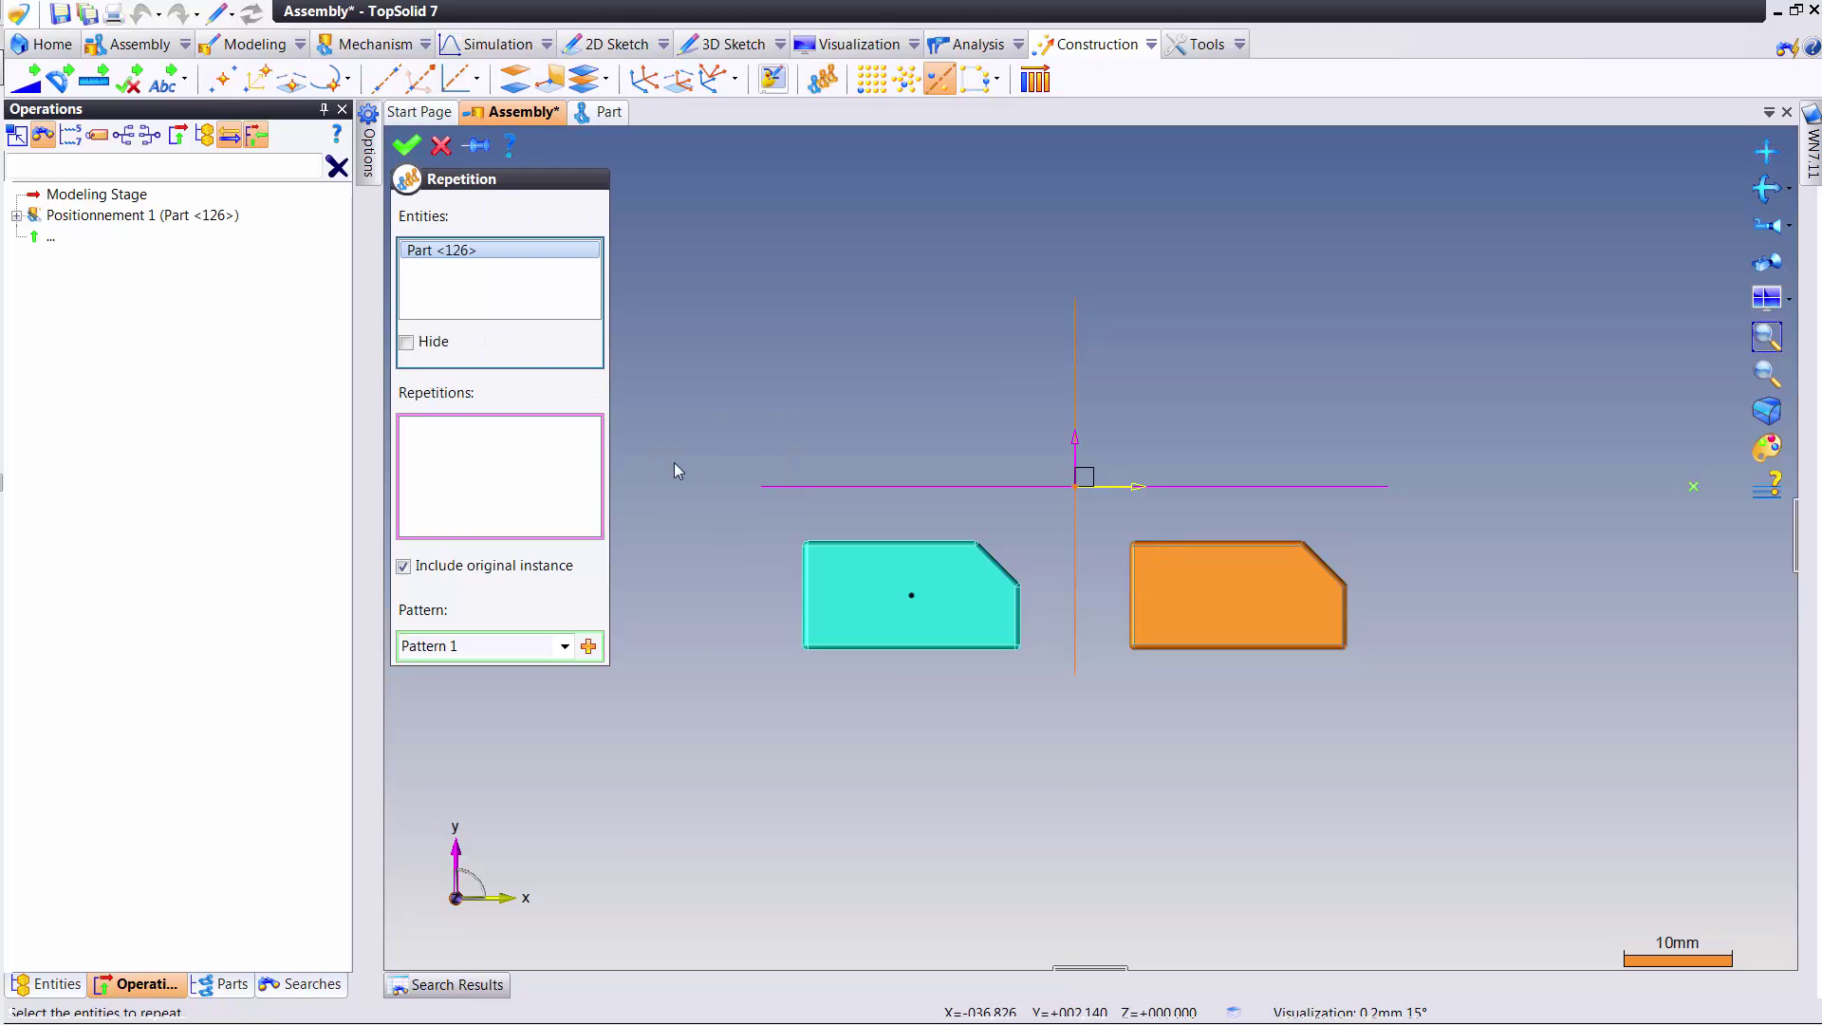
right_click(769, 343)
left_click(772, 349)
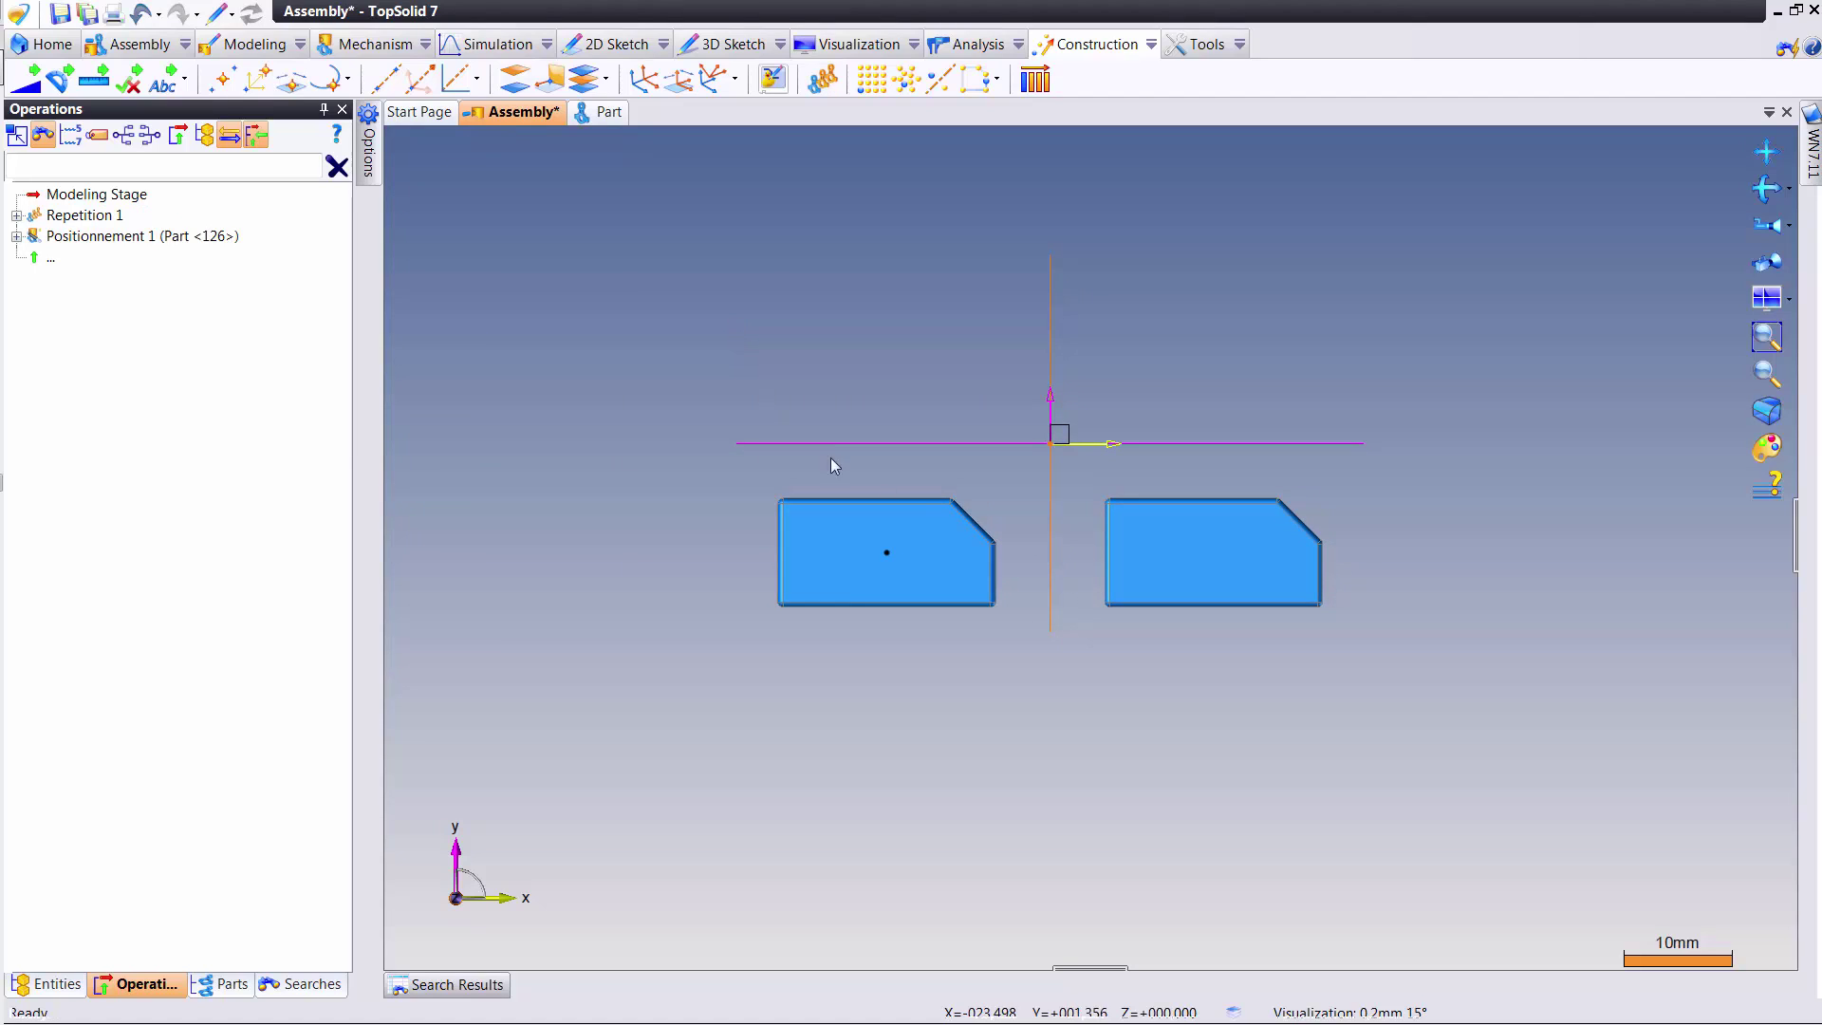
- Show the publishings of the repeated part
right_click(1174, 539)
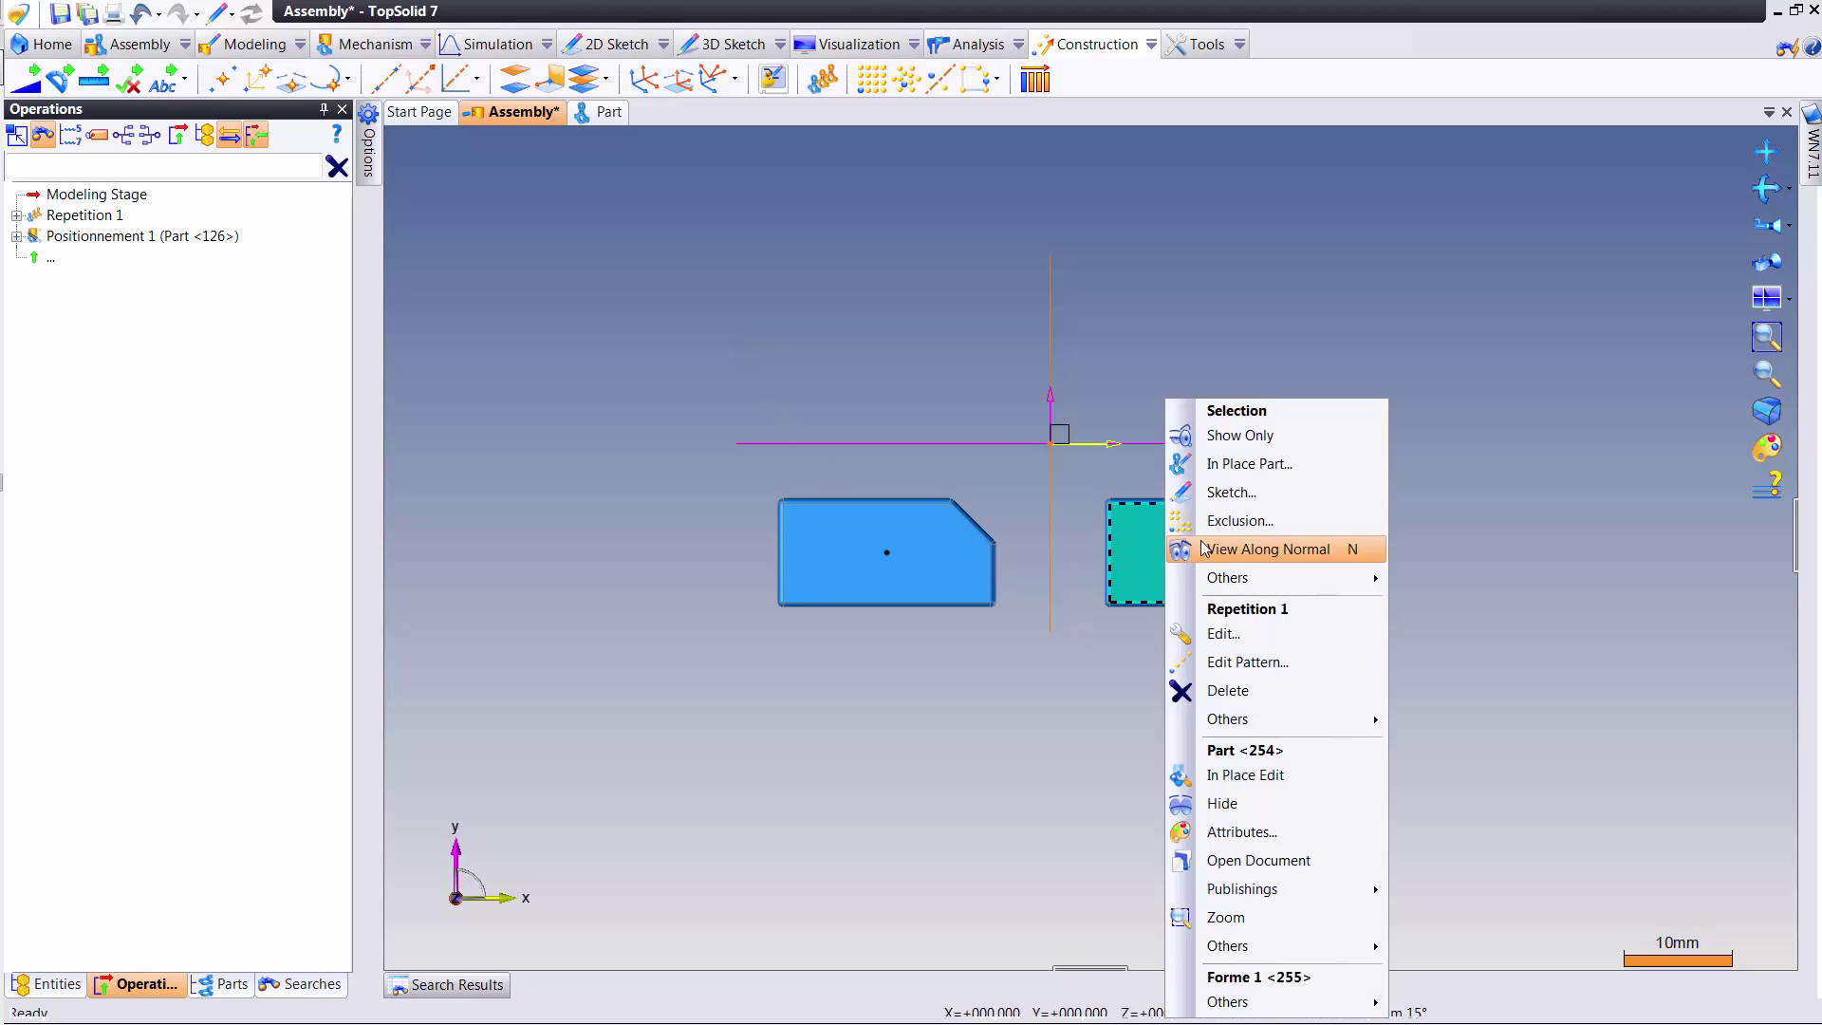
mouse_move(1348, 892)
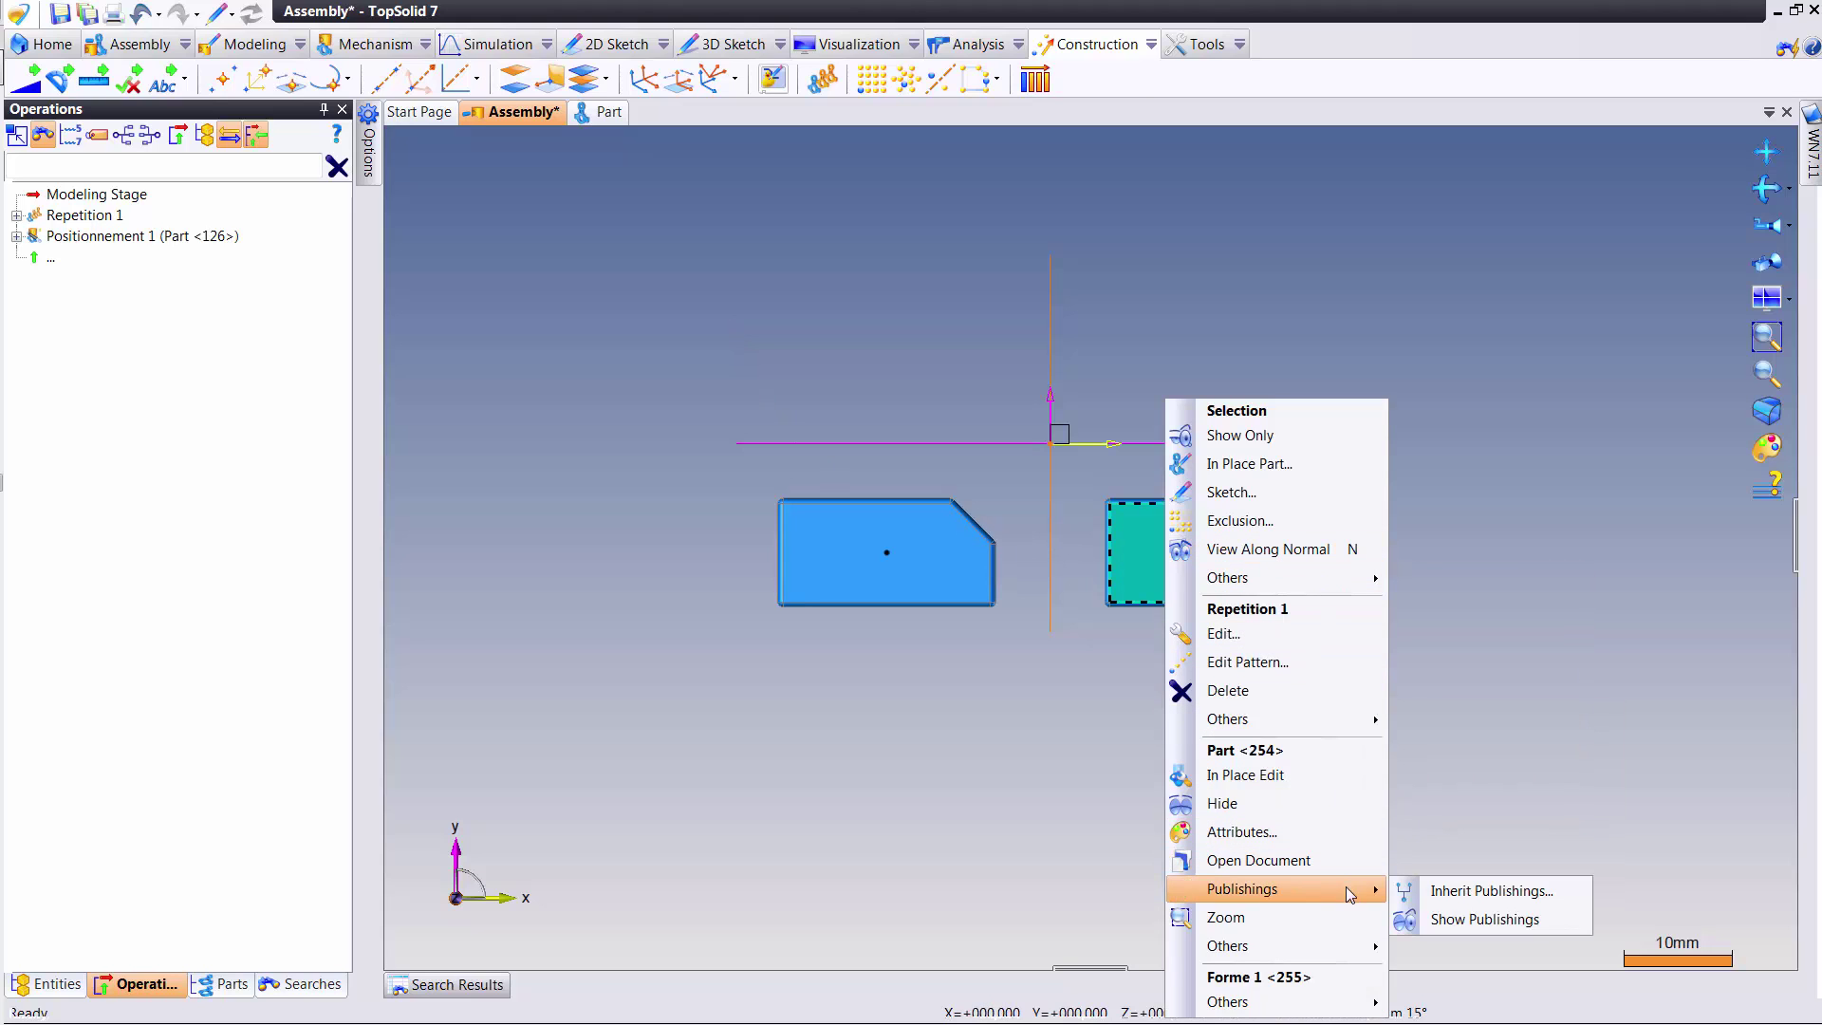
left_click(1435, 919)
- Measure the distance from each part's centre point to the absolute YZ plane
right_click(916, 717)
left_click(963, 781)
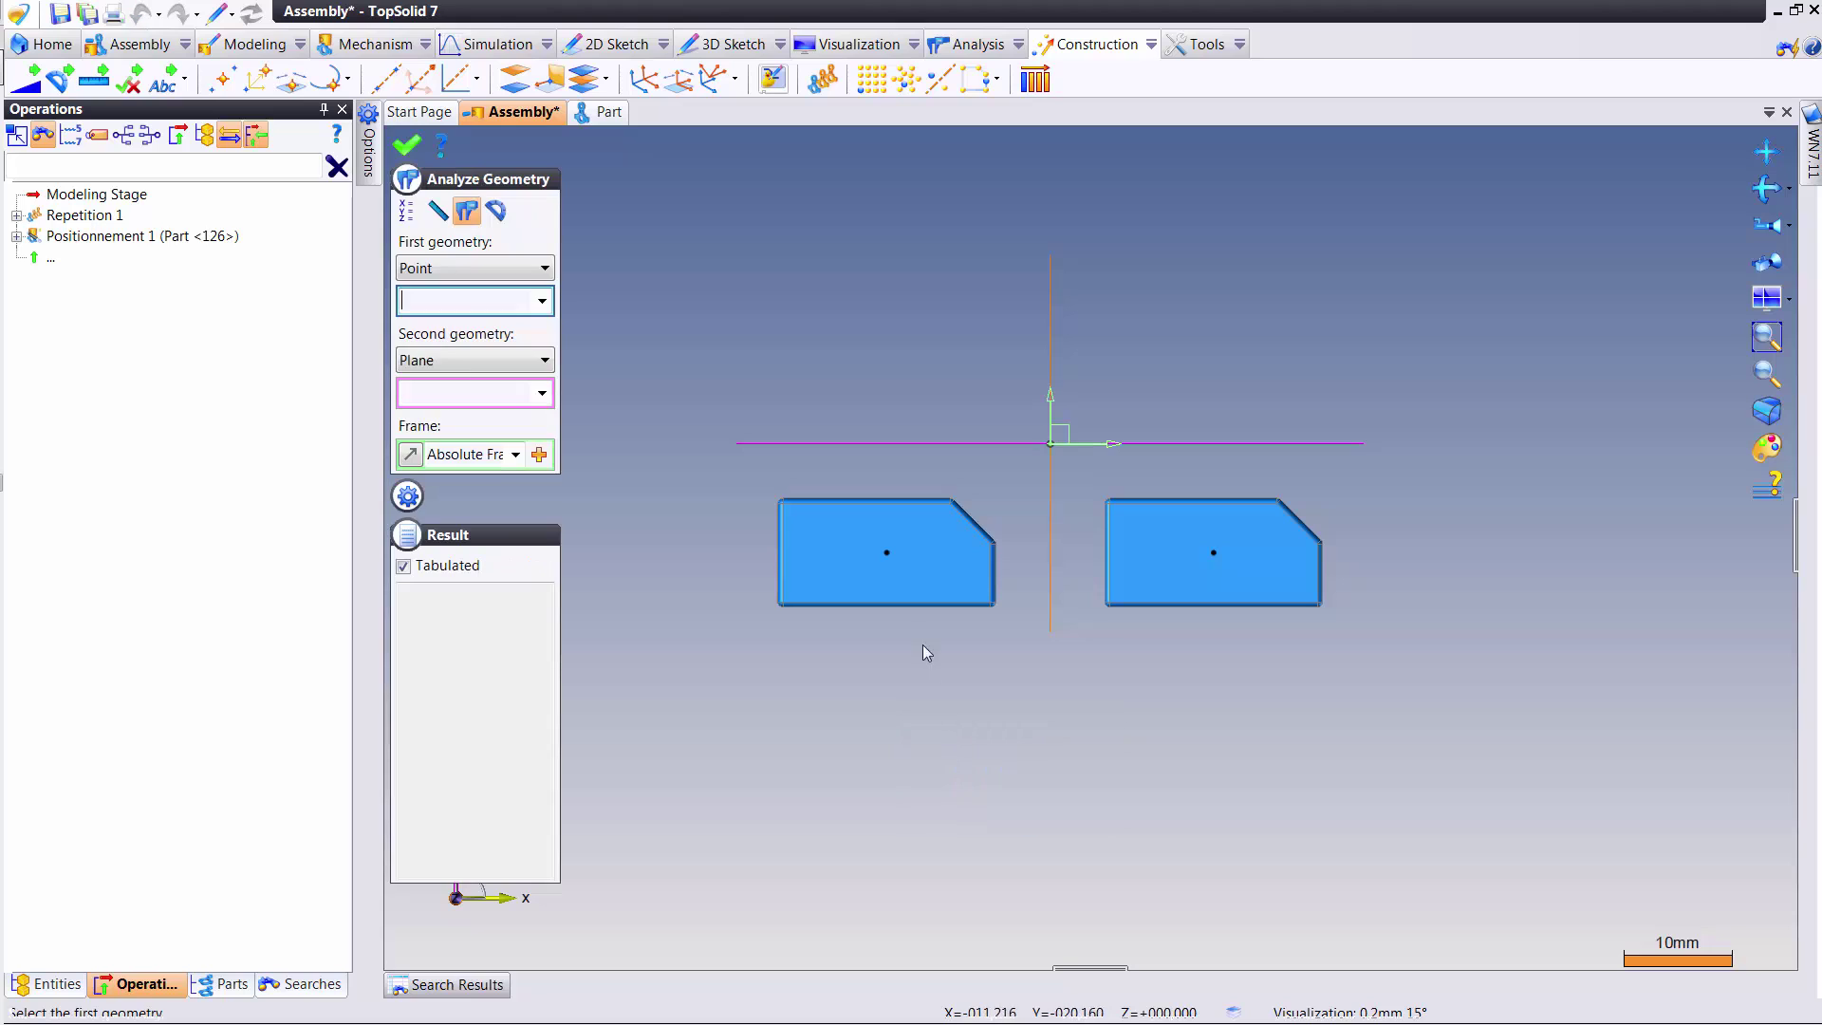
left_click(886, 554)
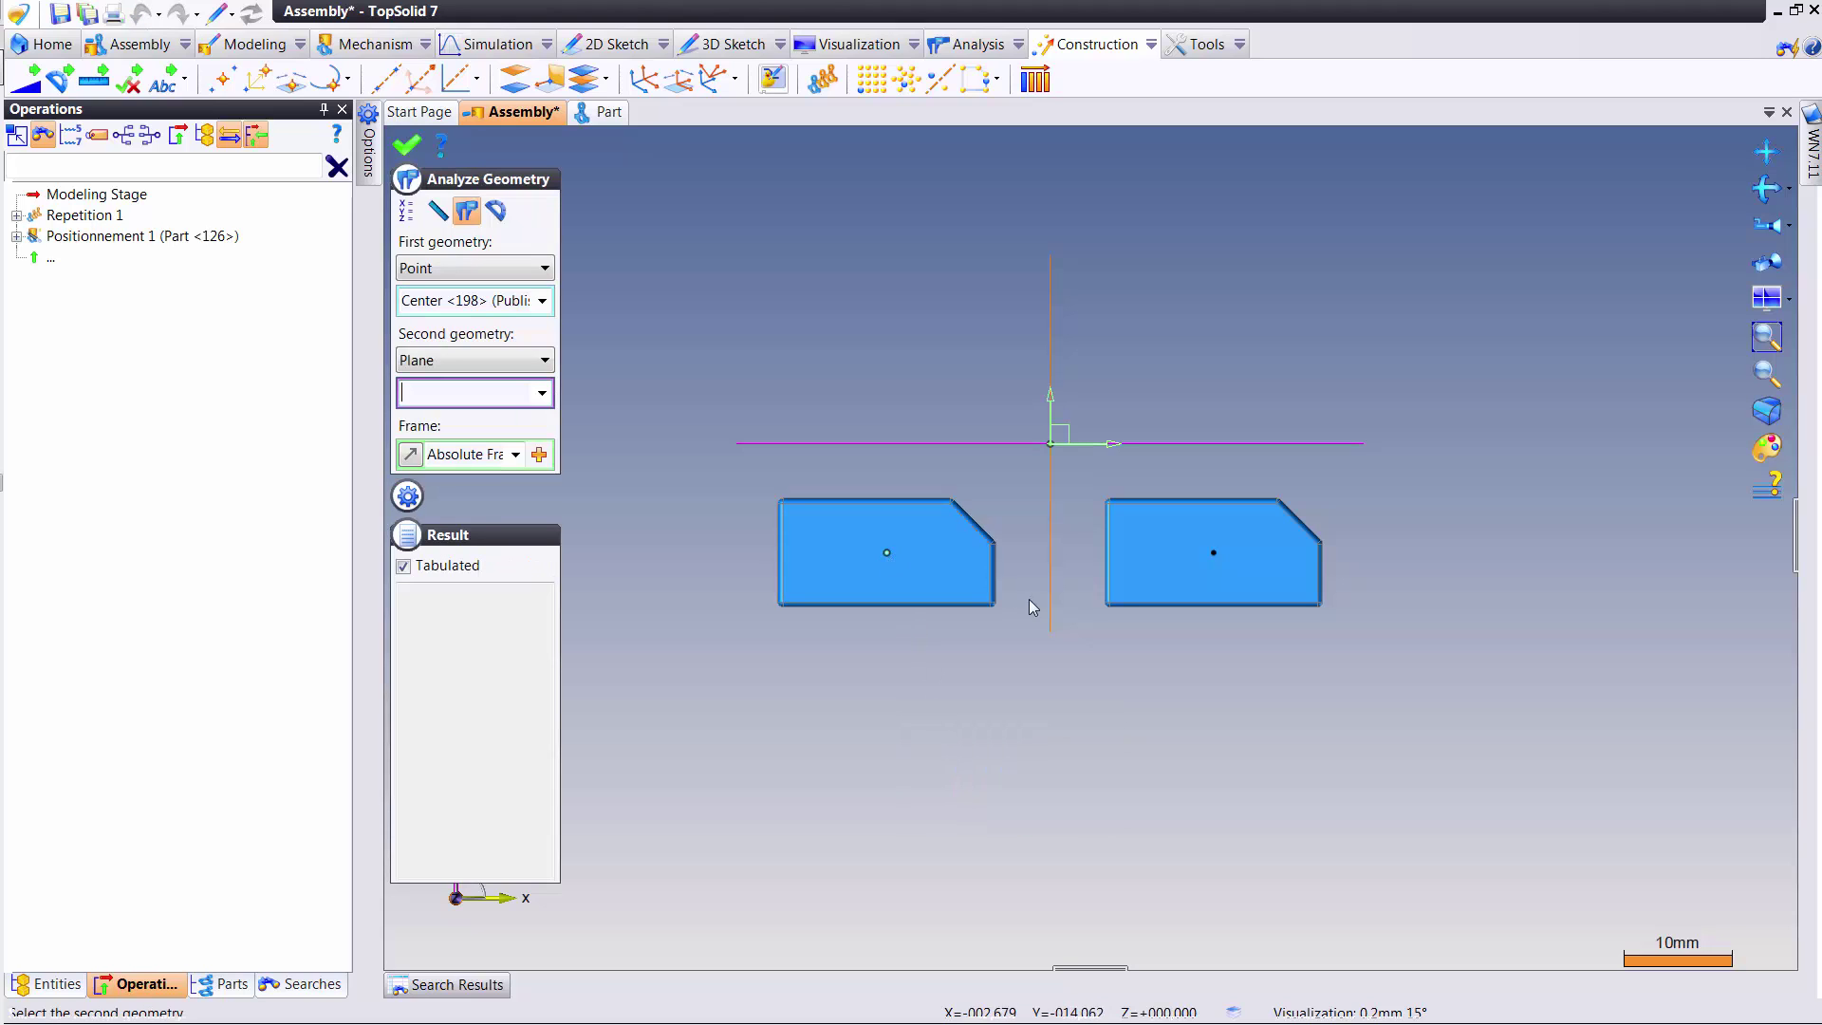
left_click(1048, 591)
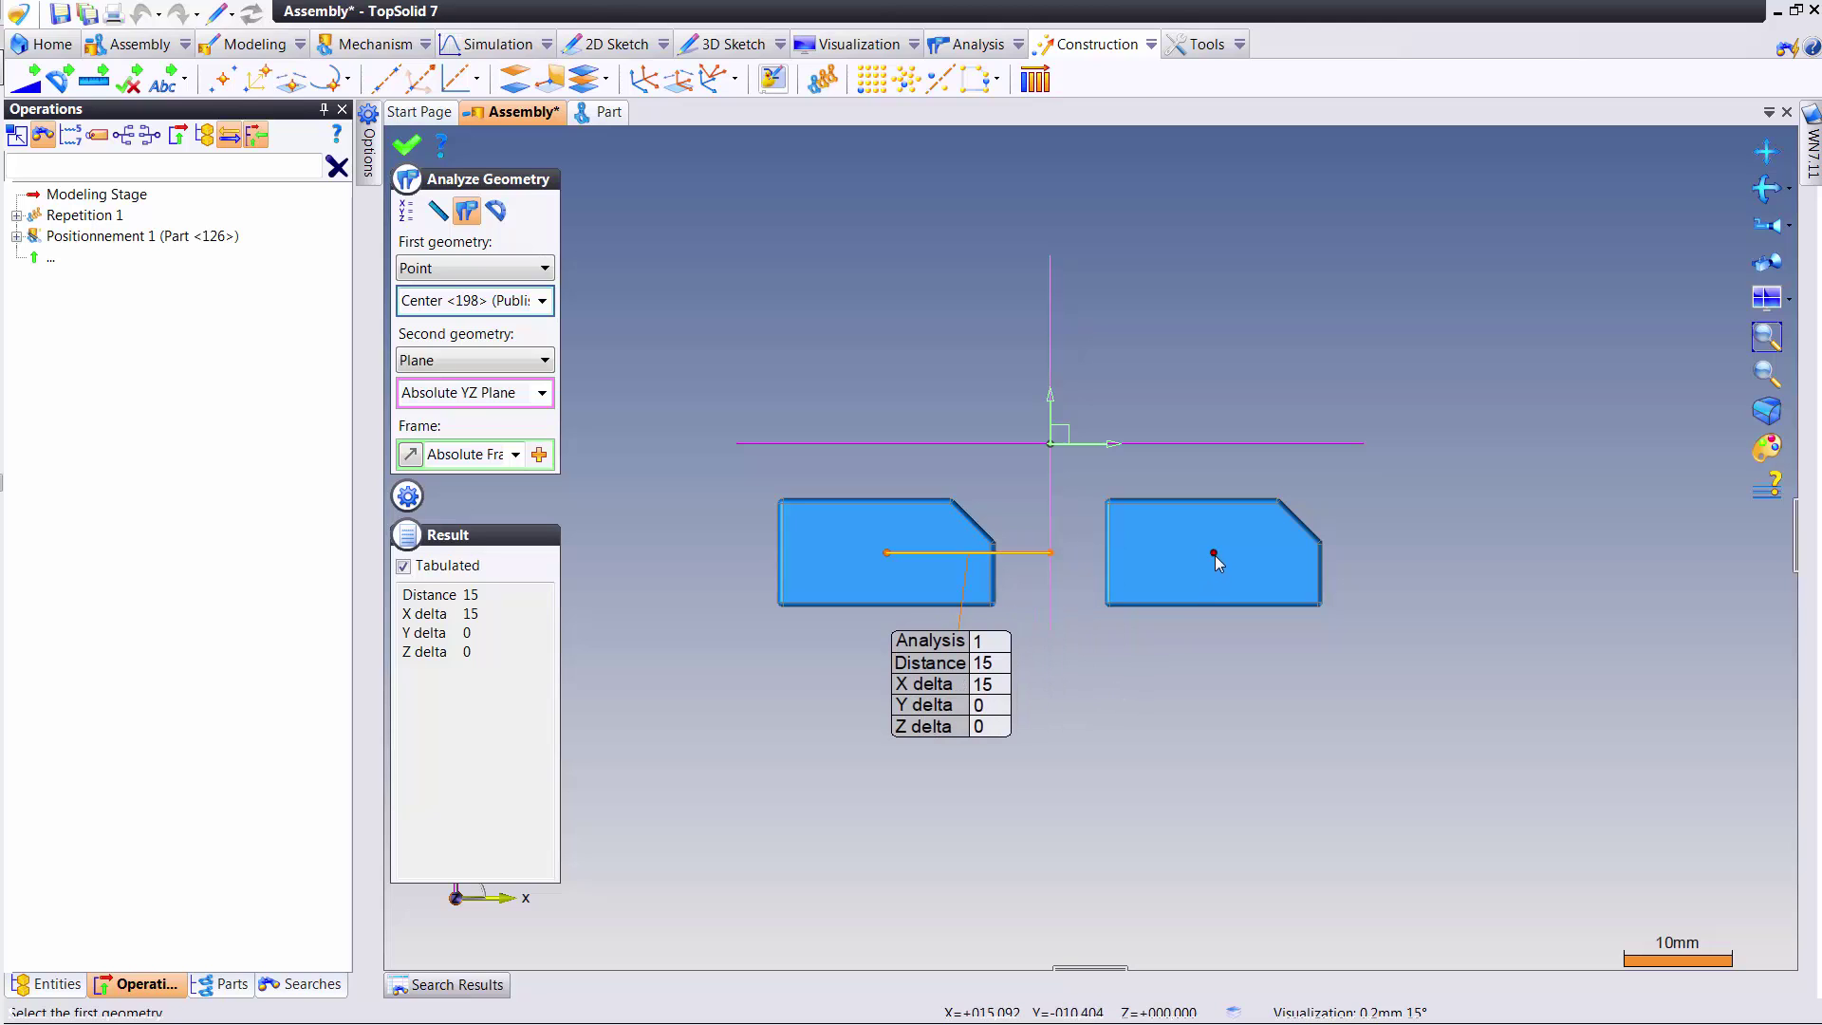
left_click(1215, 556)
left_click(1048, 595)
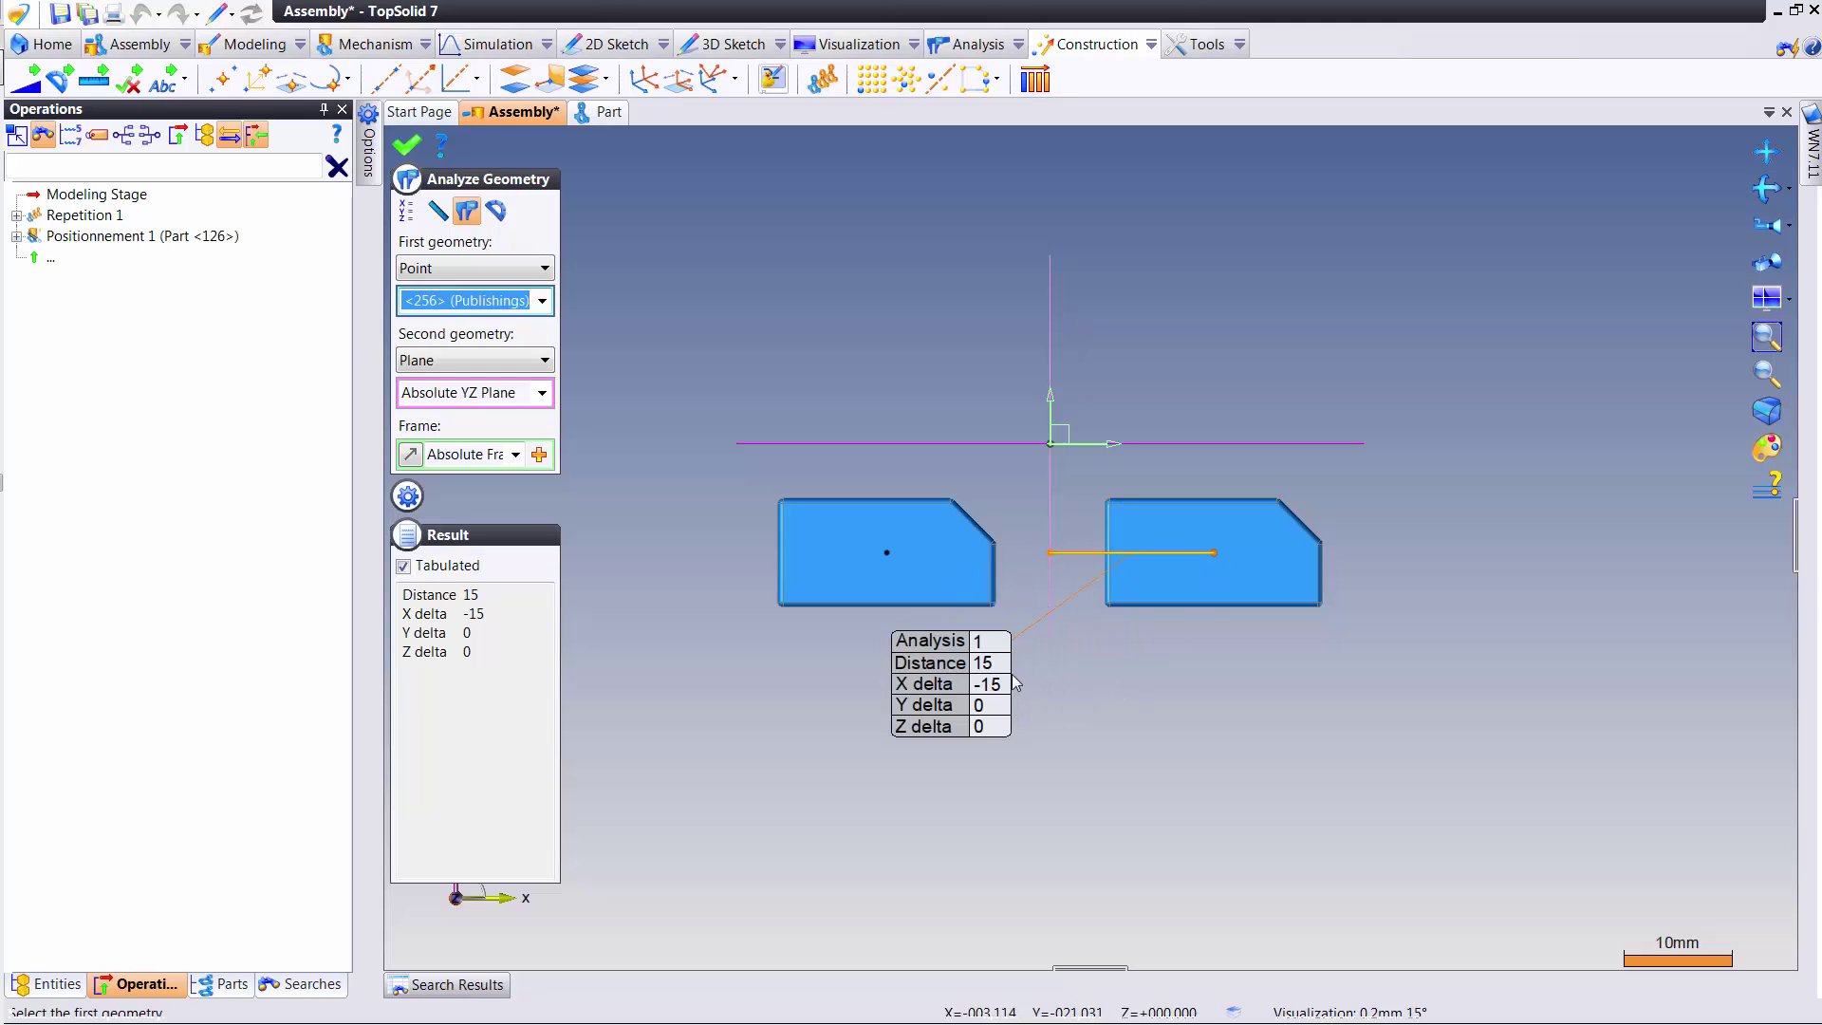
left_click_drag(977, 683, 908, 713)
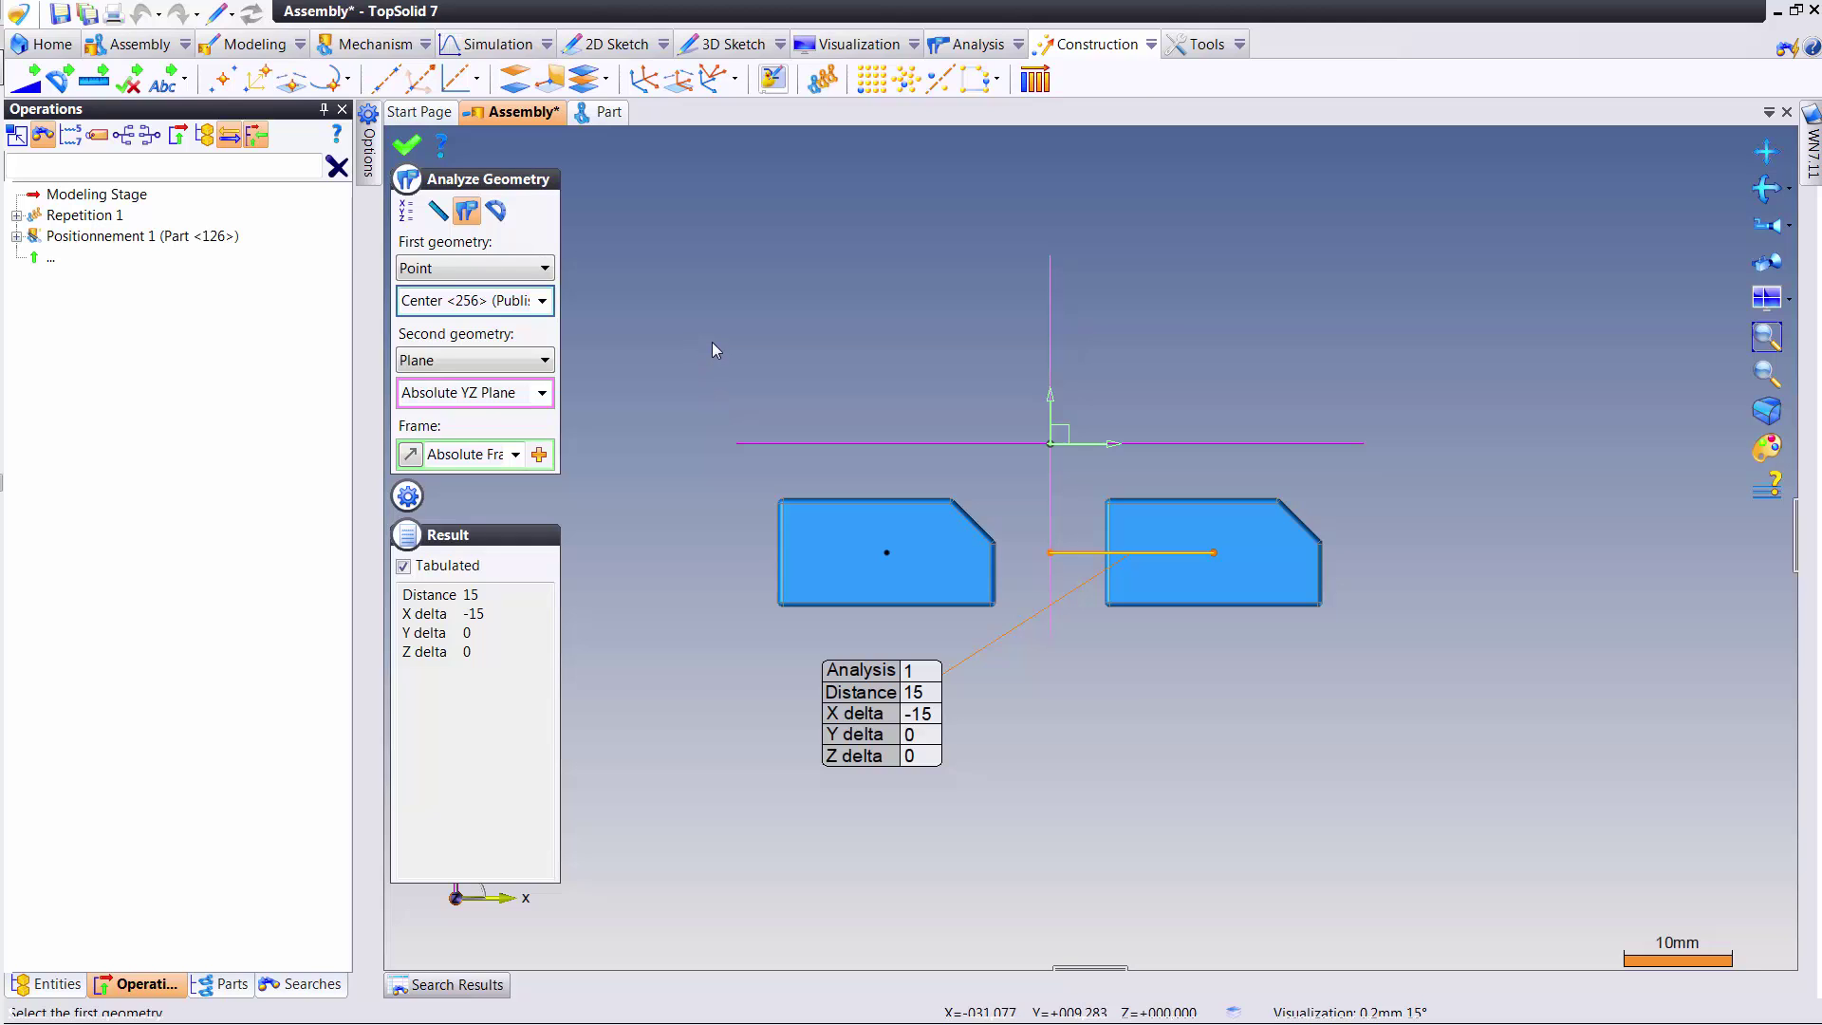
left_click(407, 145)
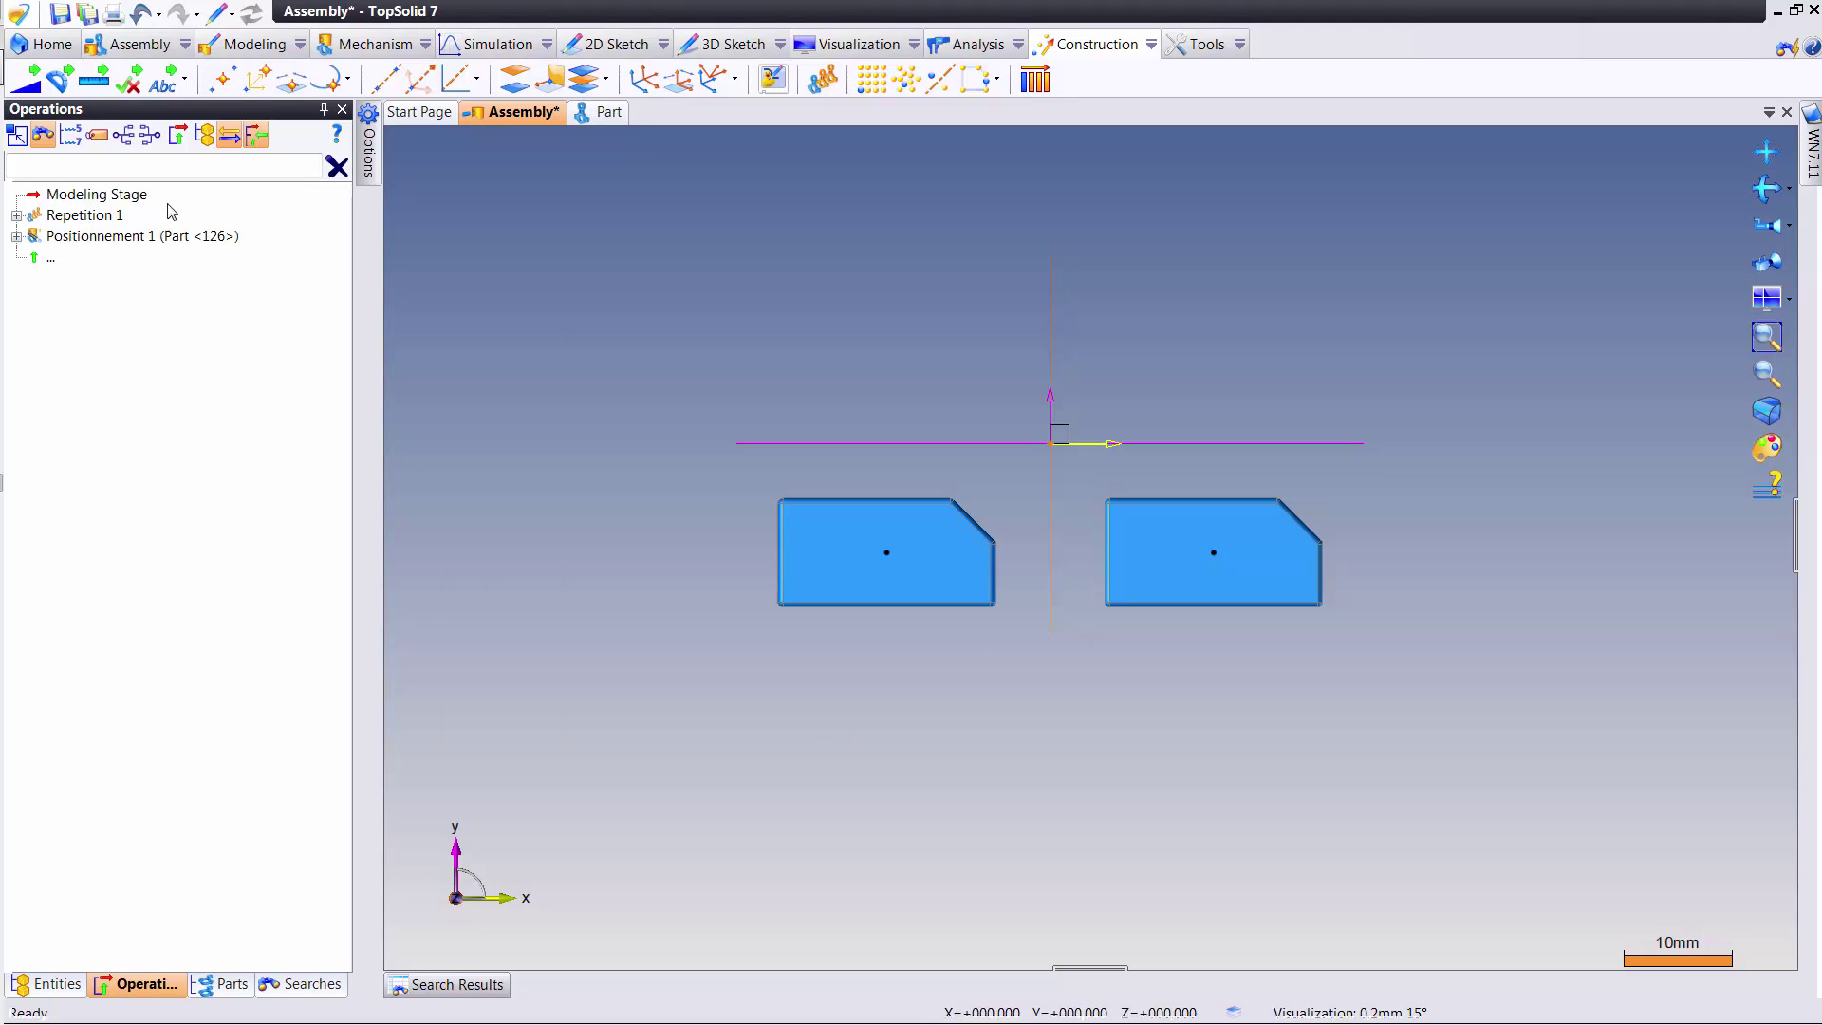
- Try the lower chamfer corner of the part as the symmetrical pattern's translations origin, then undo the change
left_click(16, 215)
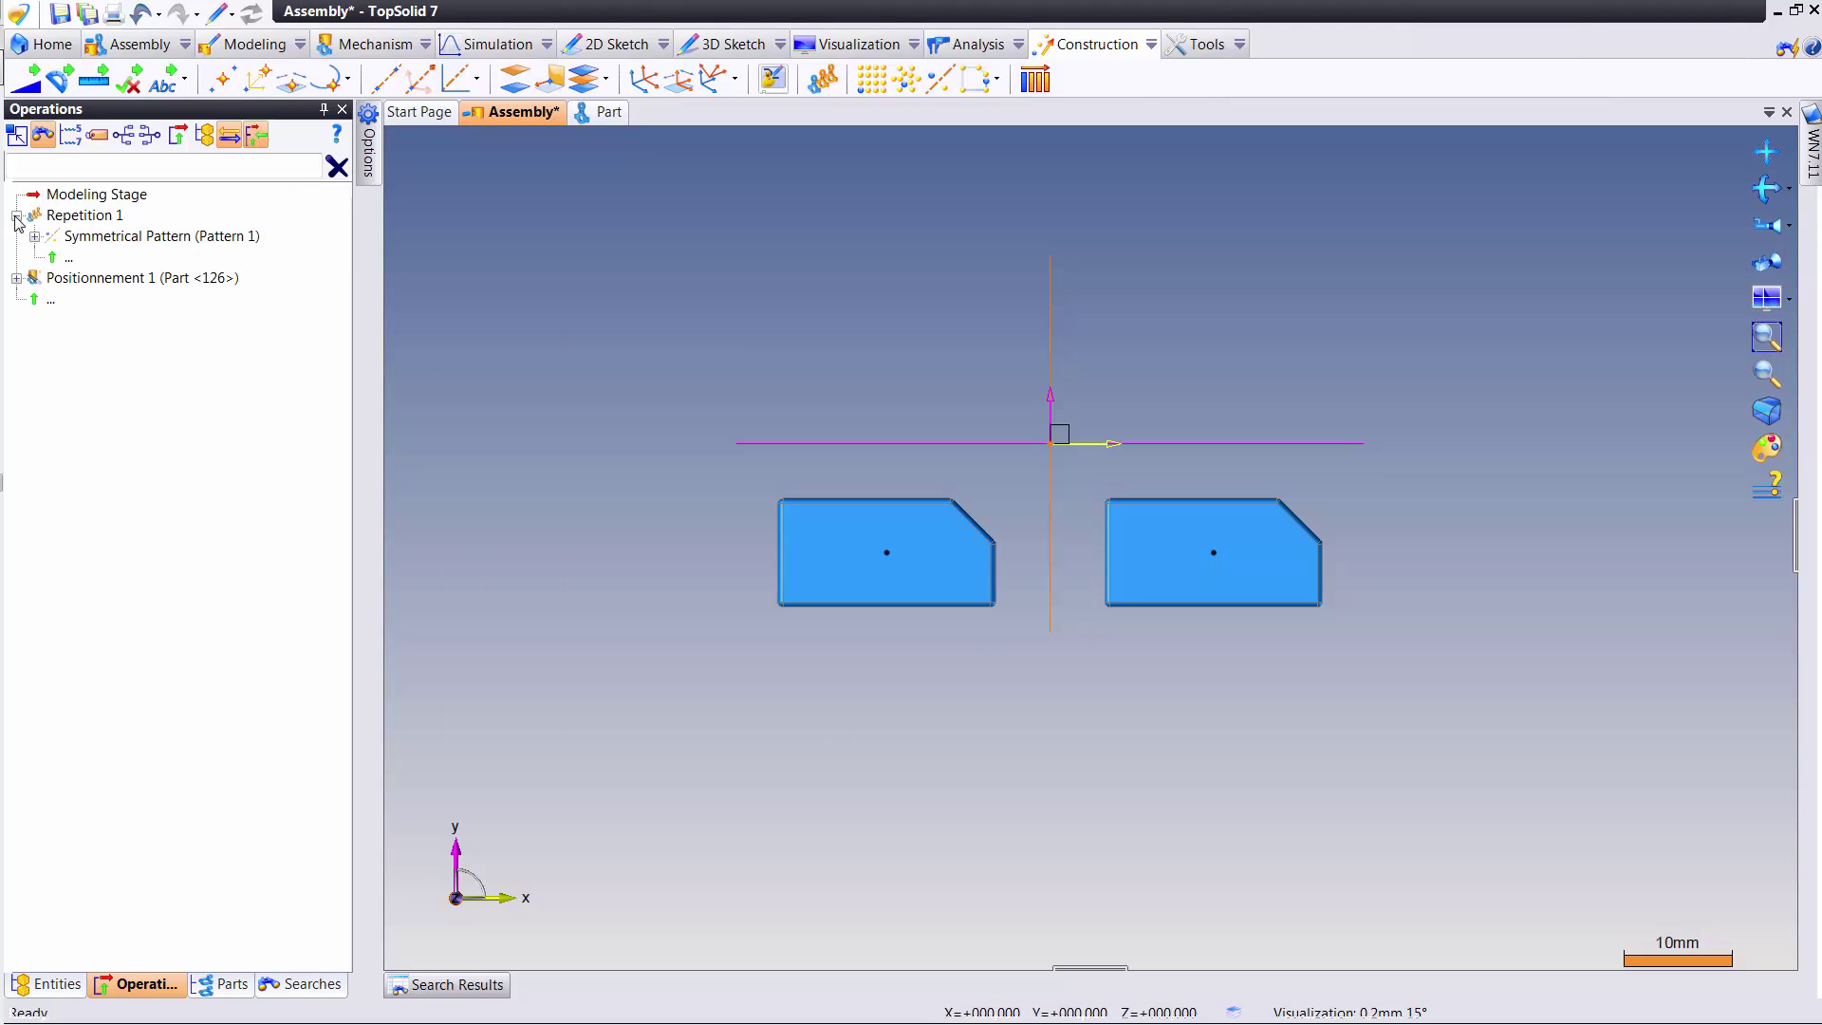
double_click(111, 243)
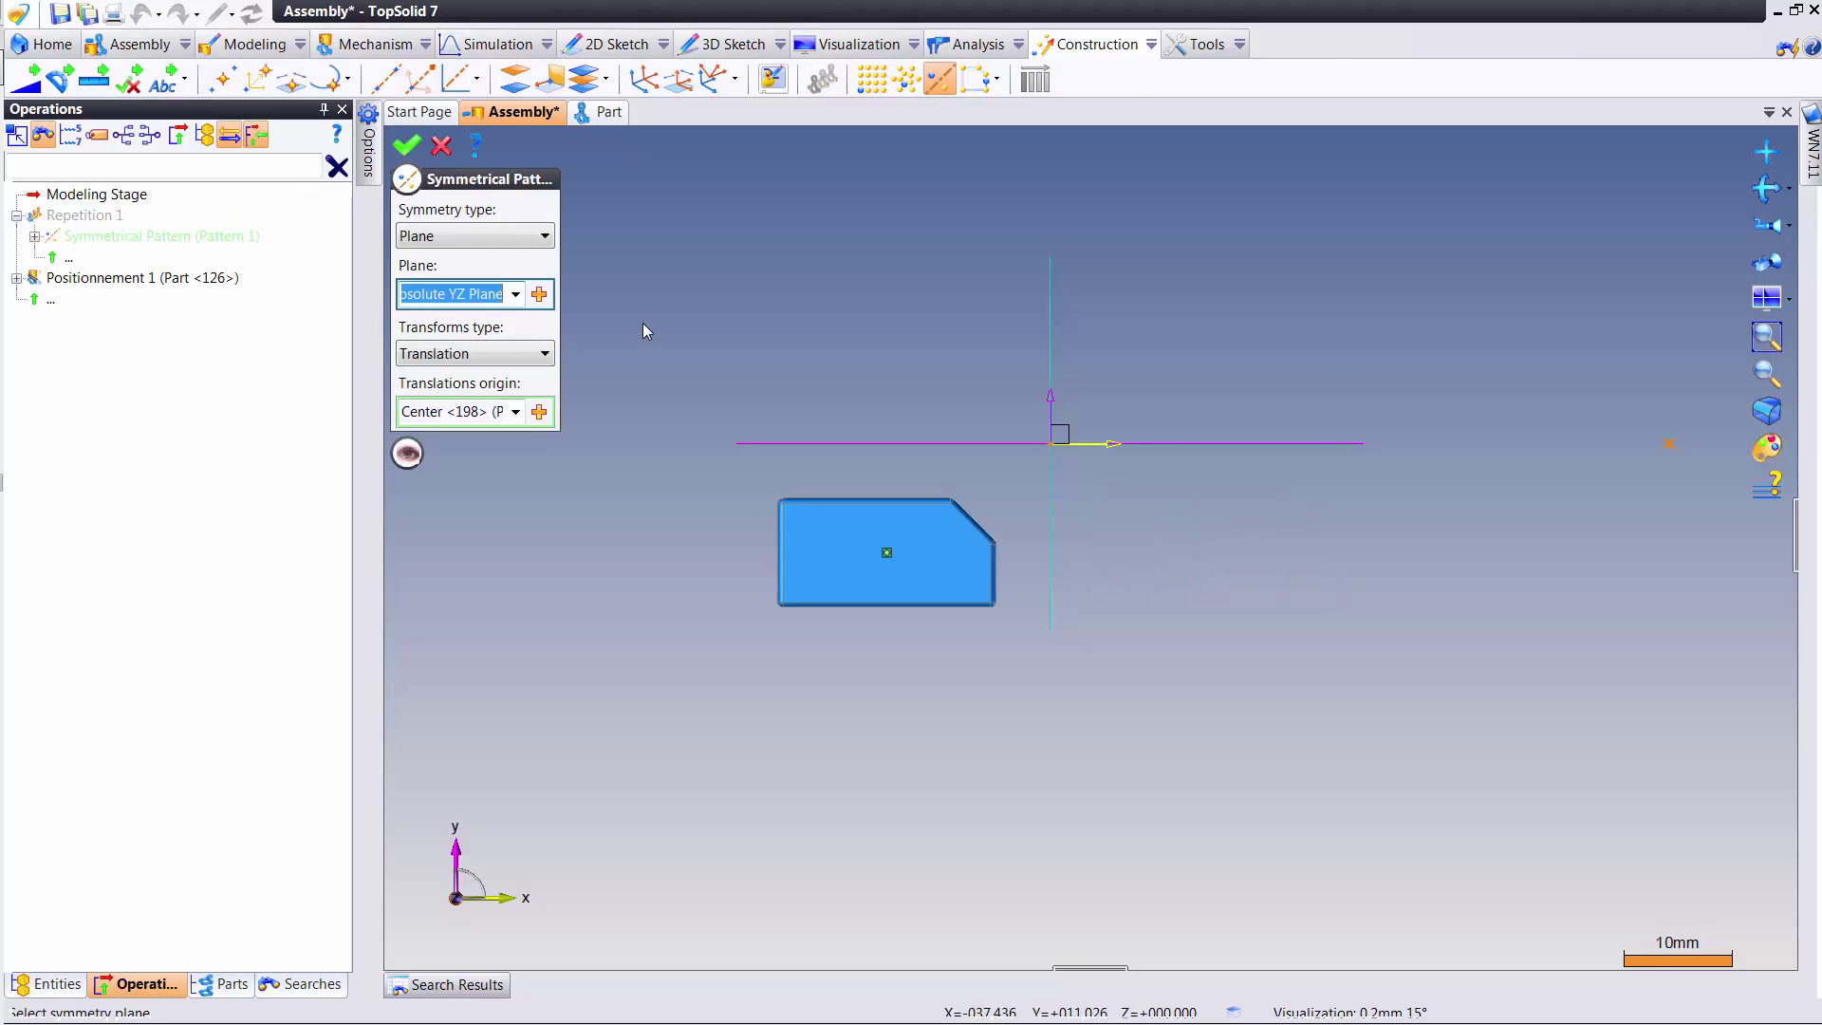
left_click(464, 410)
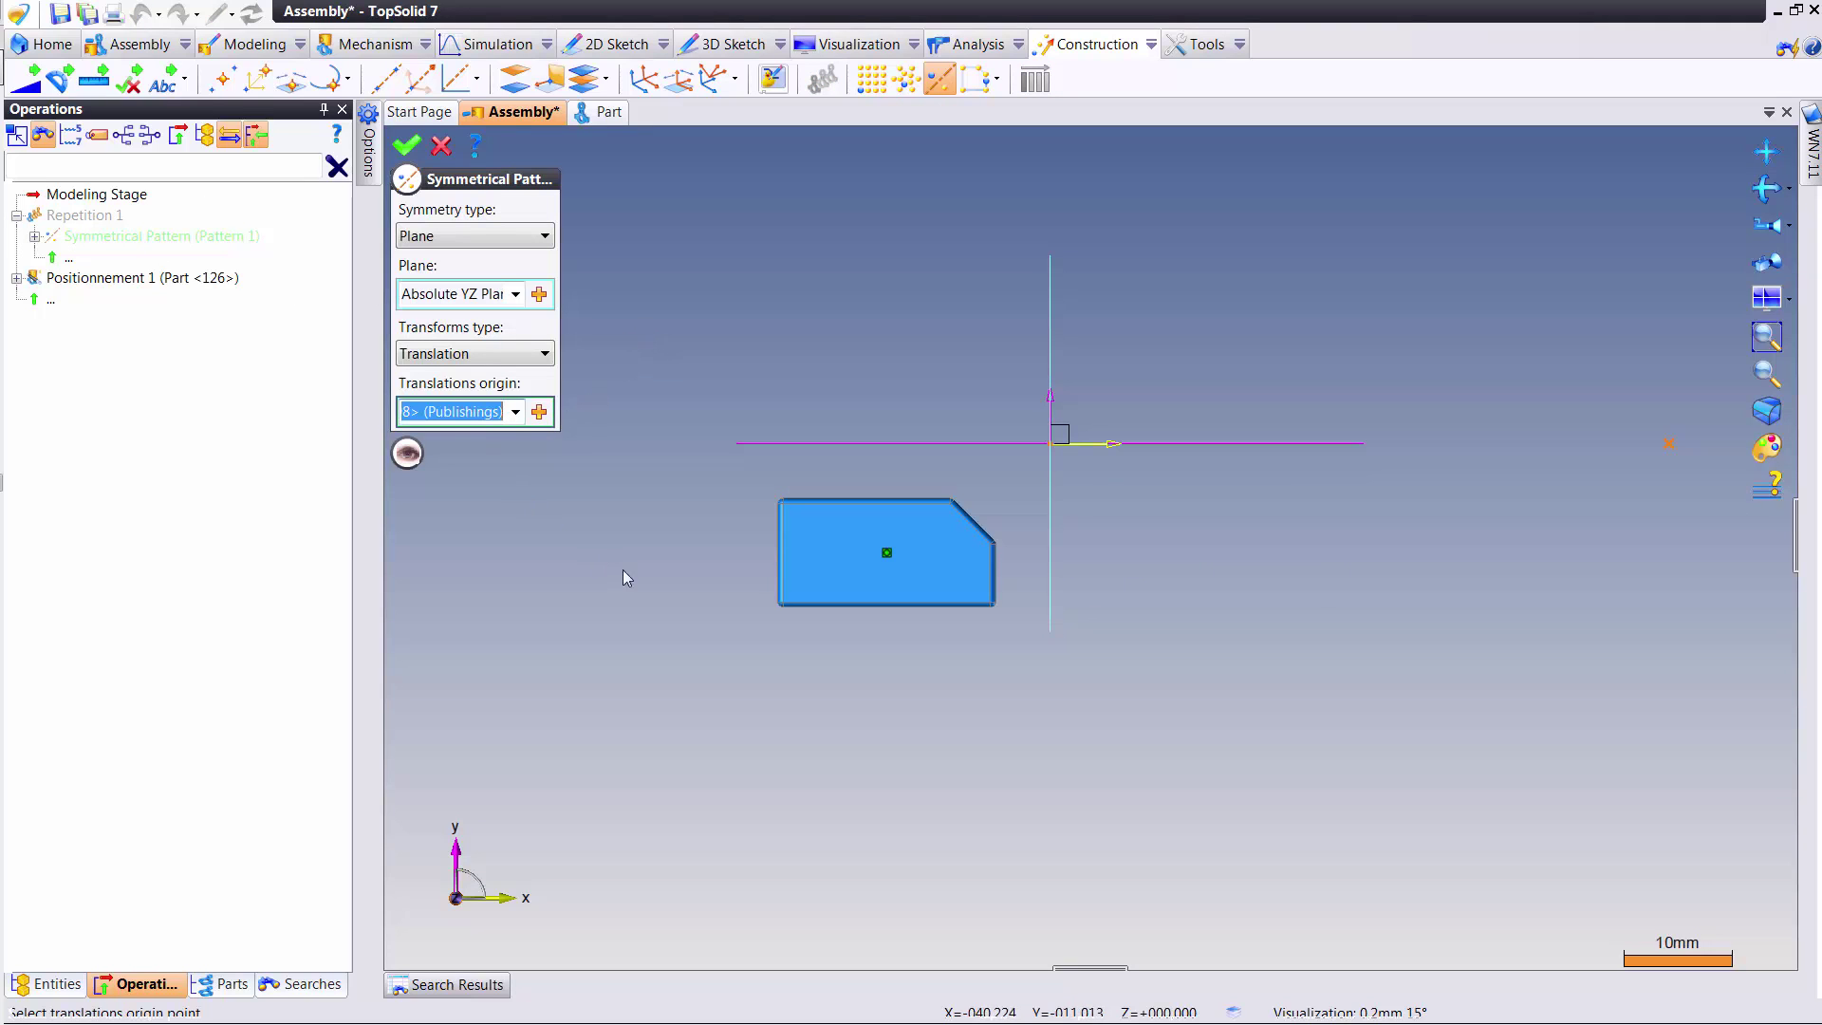
left_click(989, 543)
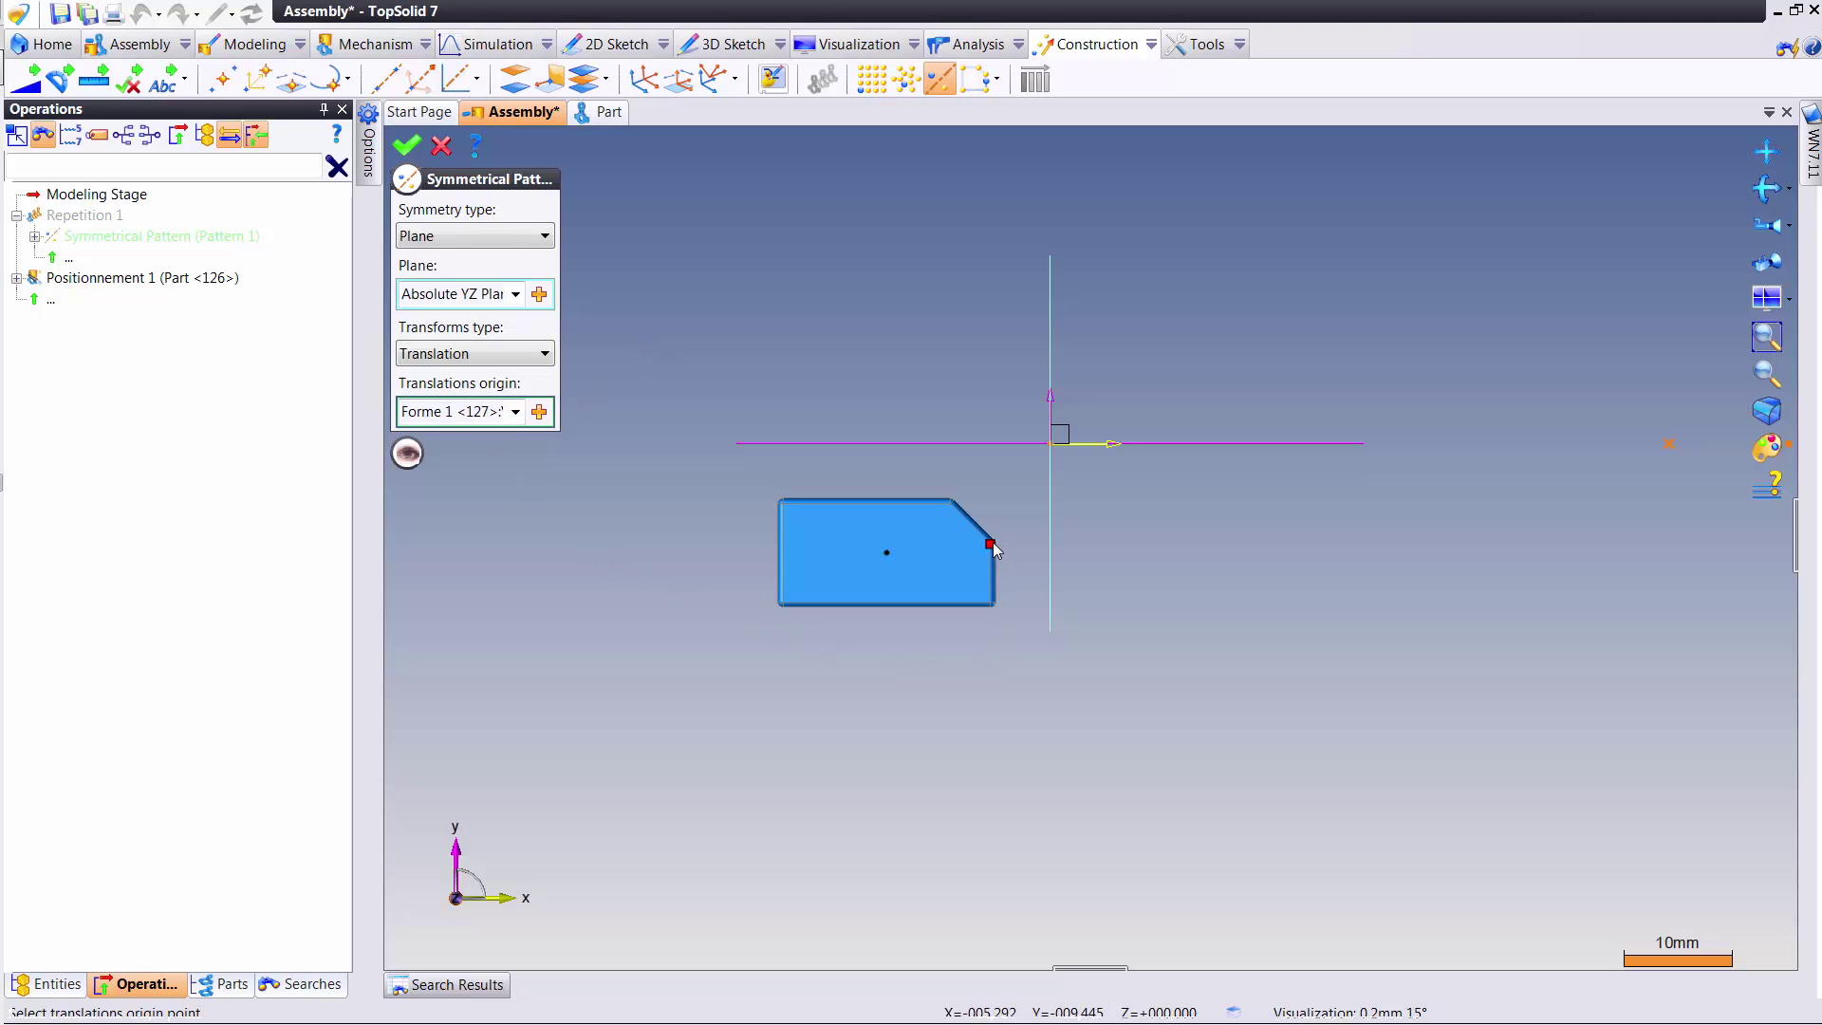
right_click(849, 349)
left_click(857, 353)
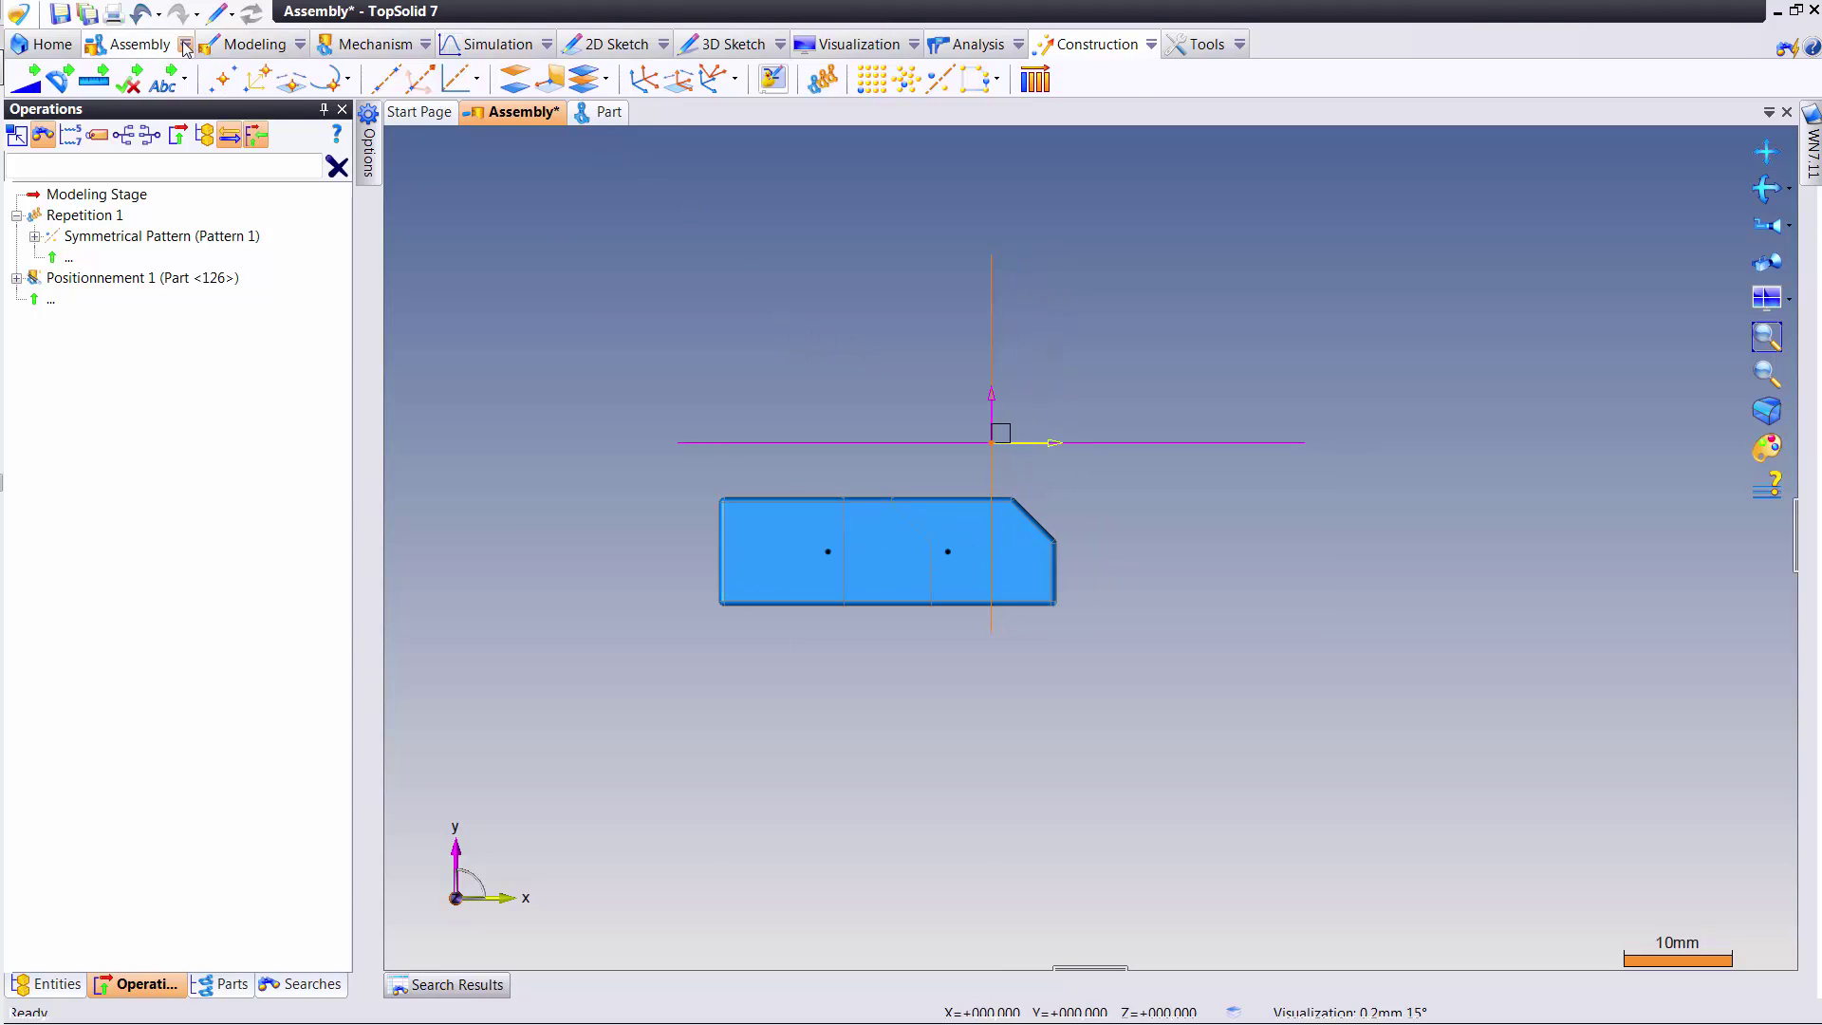
left_click(143, 13)
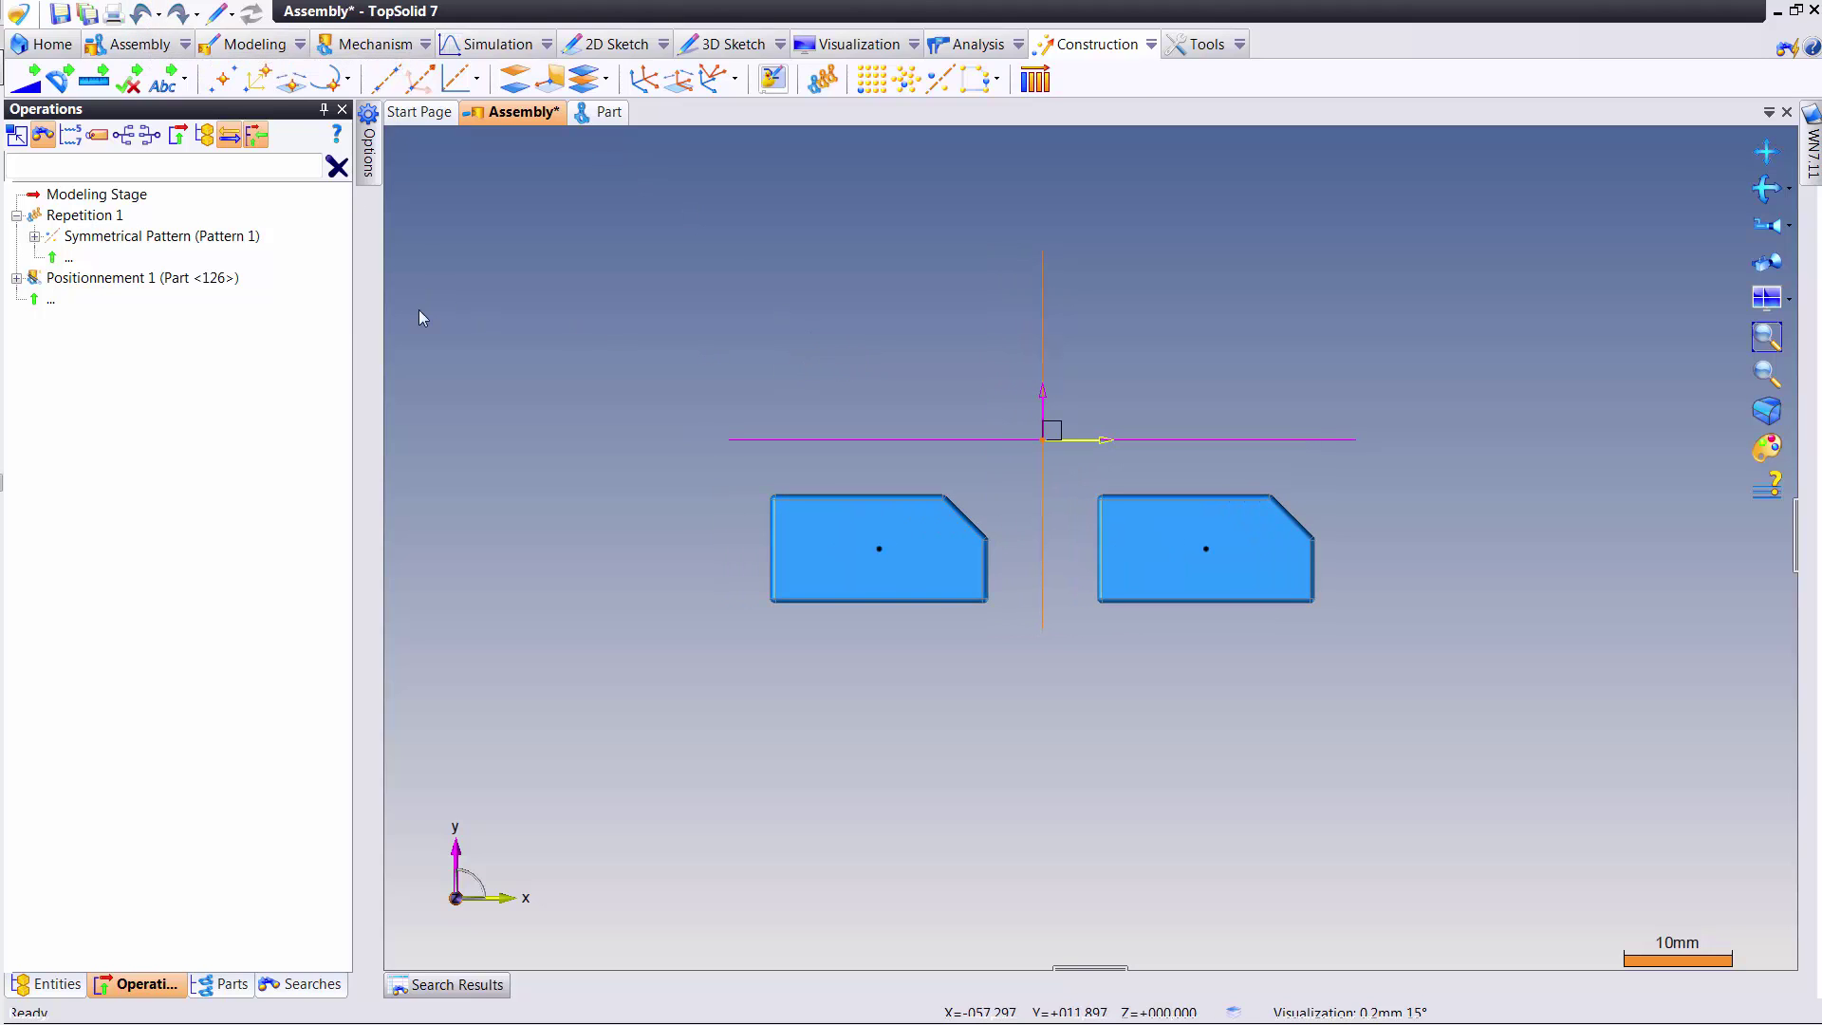
- Change the pattern's symmetry type to Double plane, with the absolute YZ and absolute XZ planes
left_click(199, 237)
double_click(200, 237)
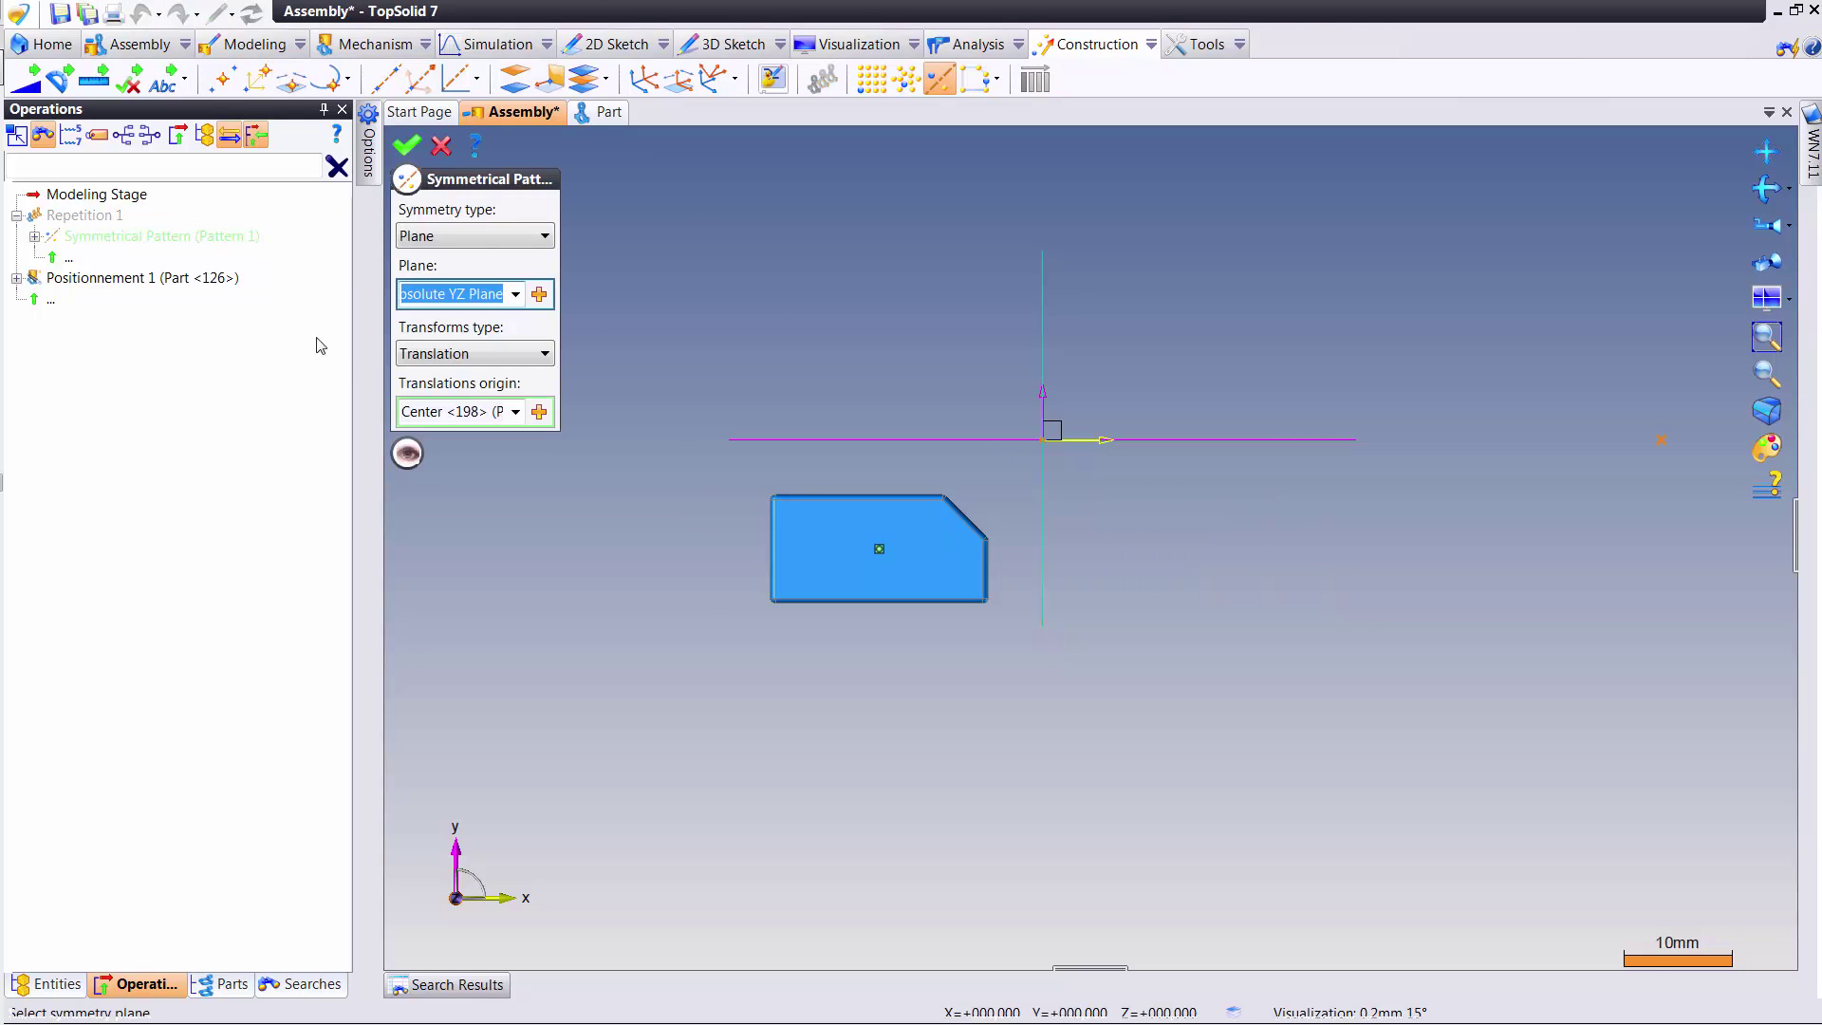
left_click(505, 239)
left_click(507, 314)
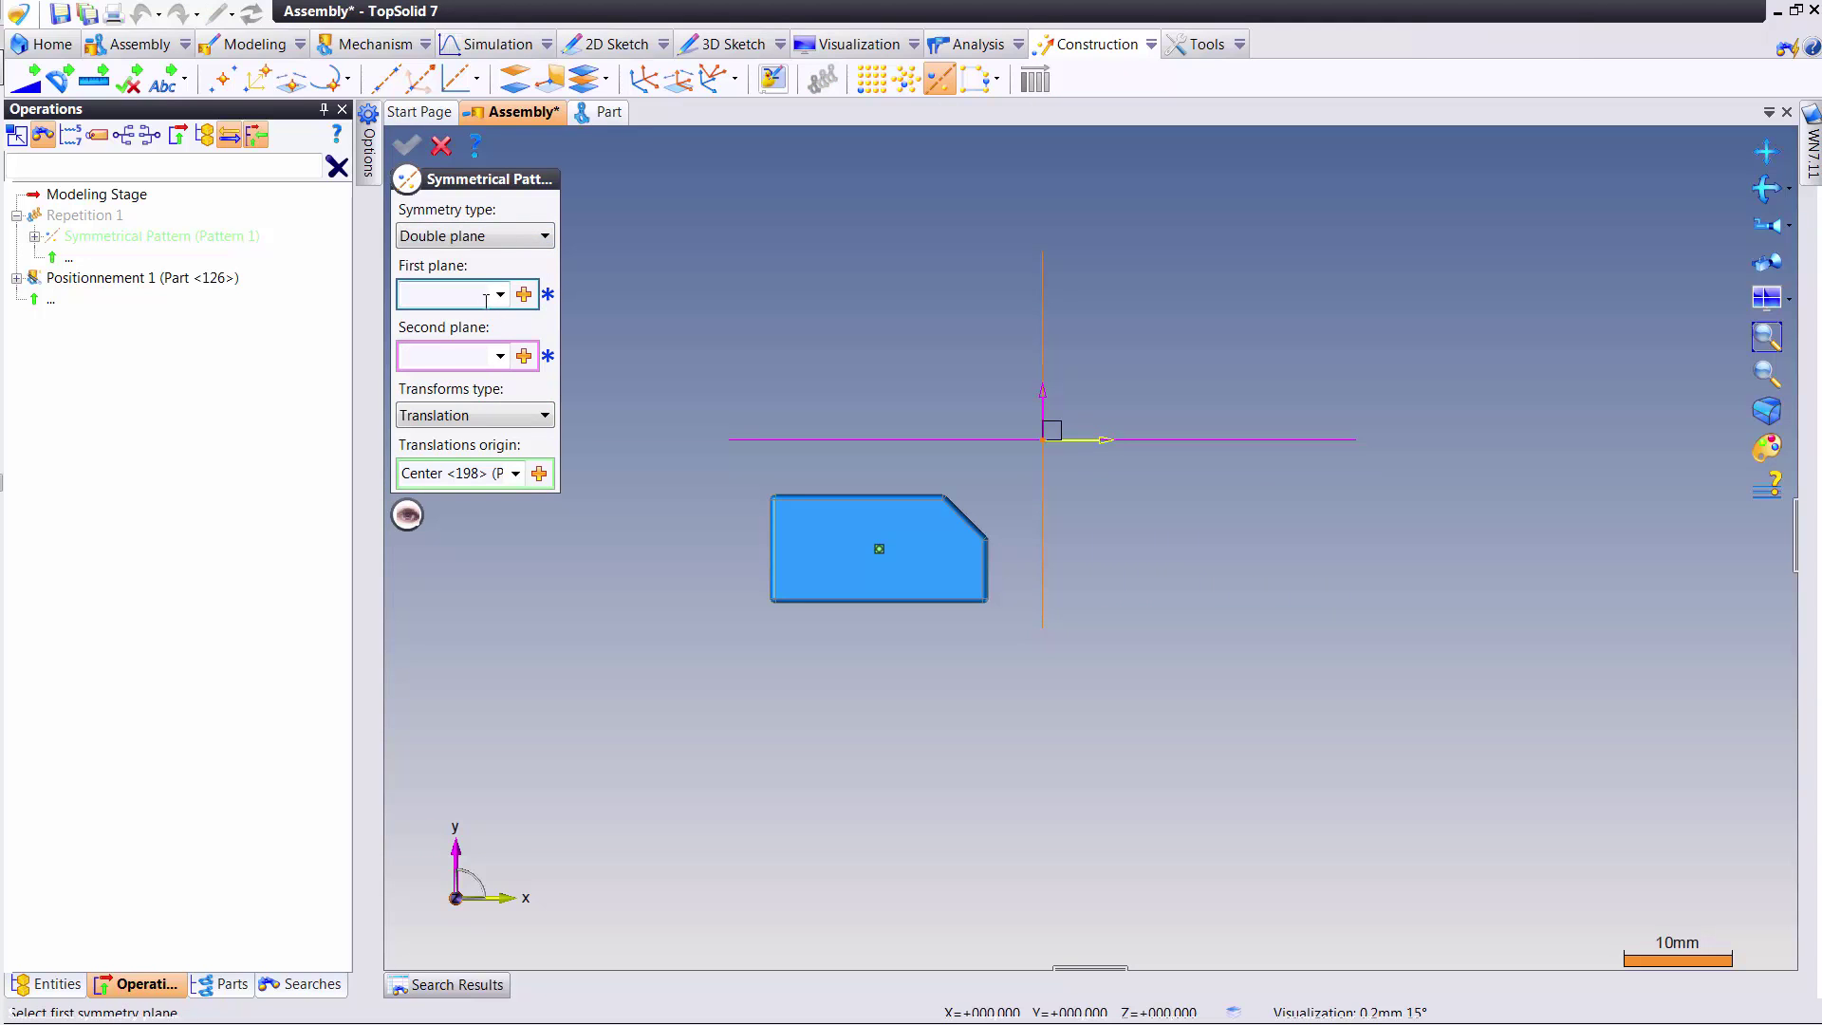
left_click(1045, 504)
left_click(1158, 441)
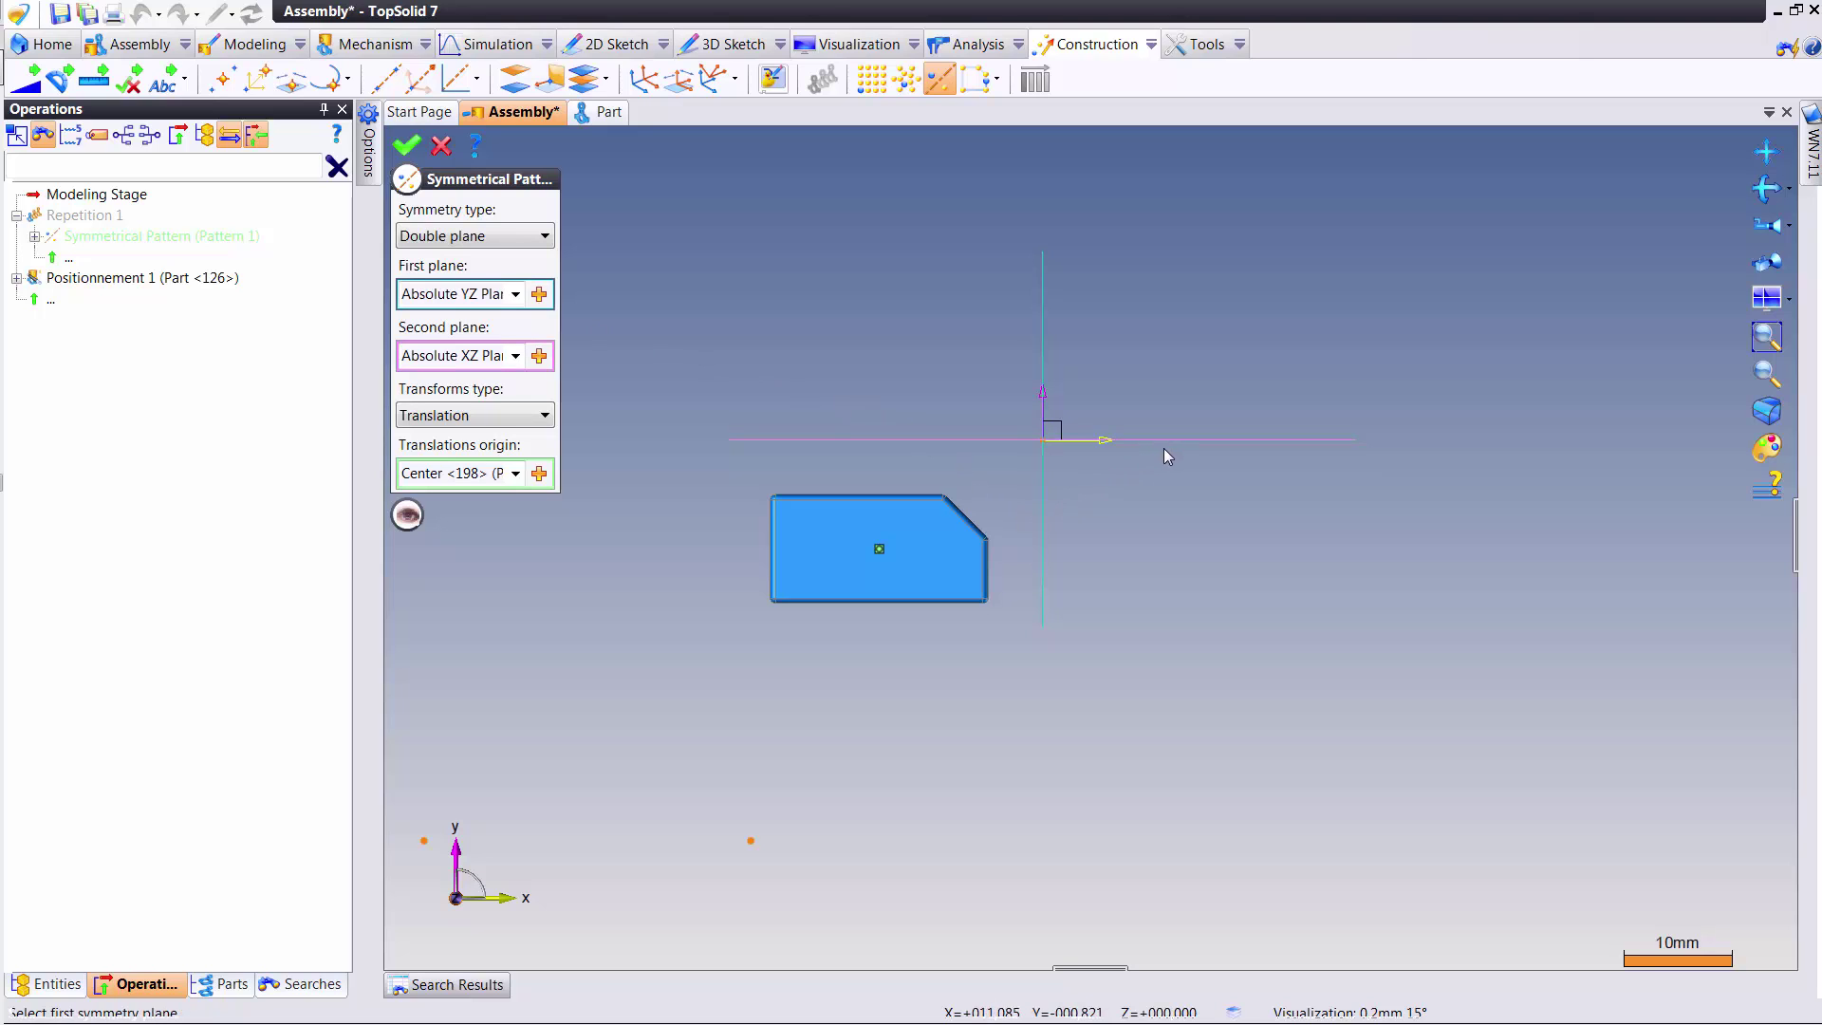
right_click(893, 351)
left_click(908, 362)
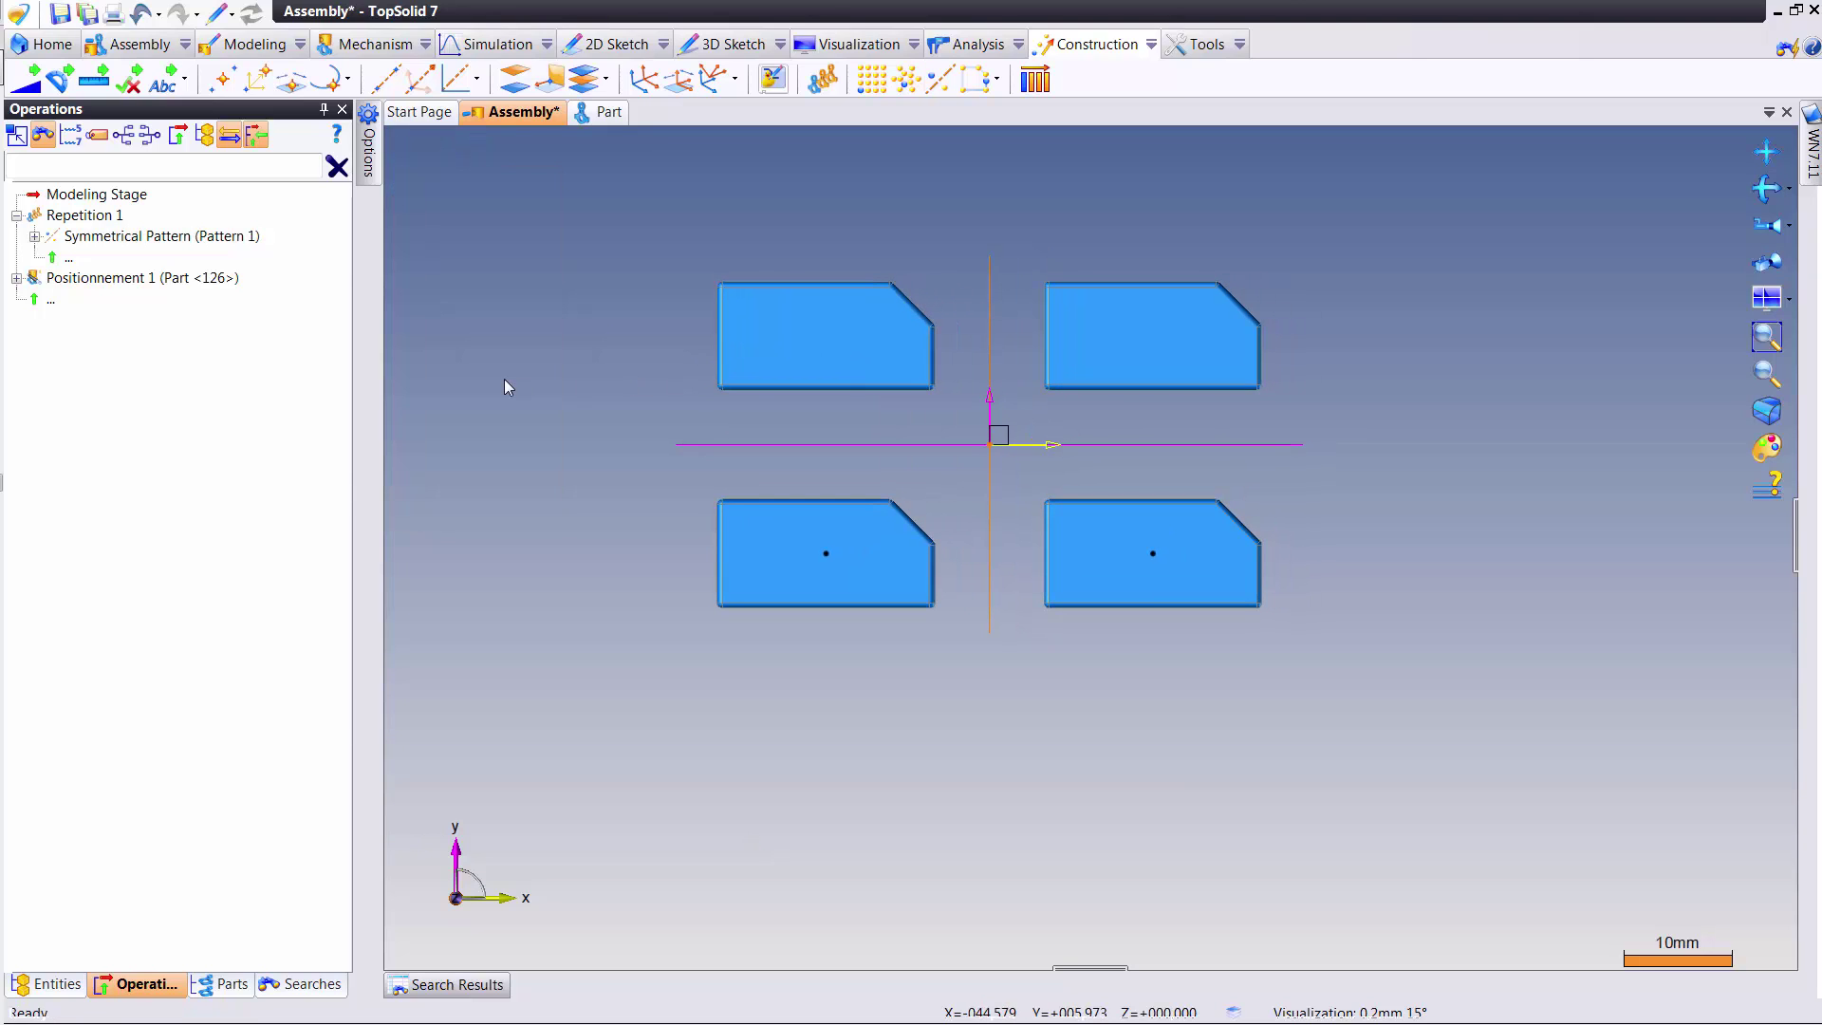
- Set the pattern's transforms type to Rotation with the absolute Z axis as rotations direction
double_click(174, 237)
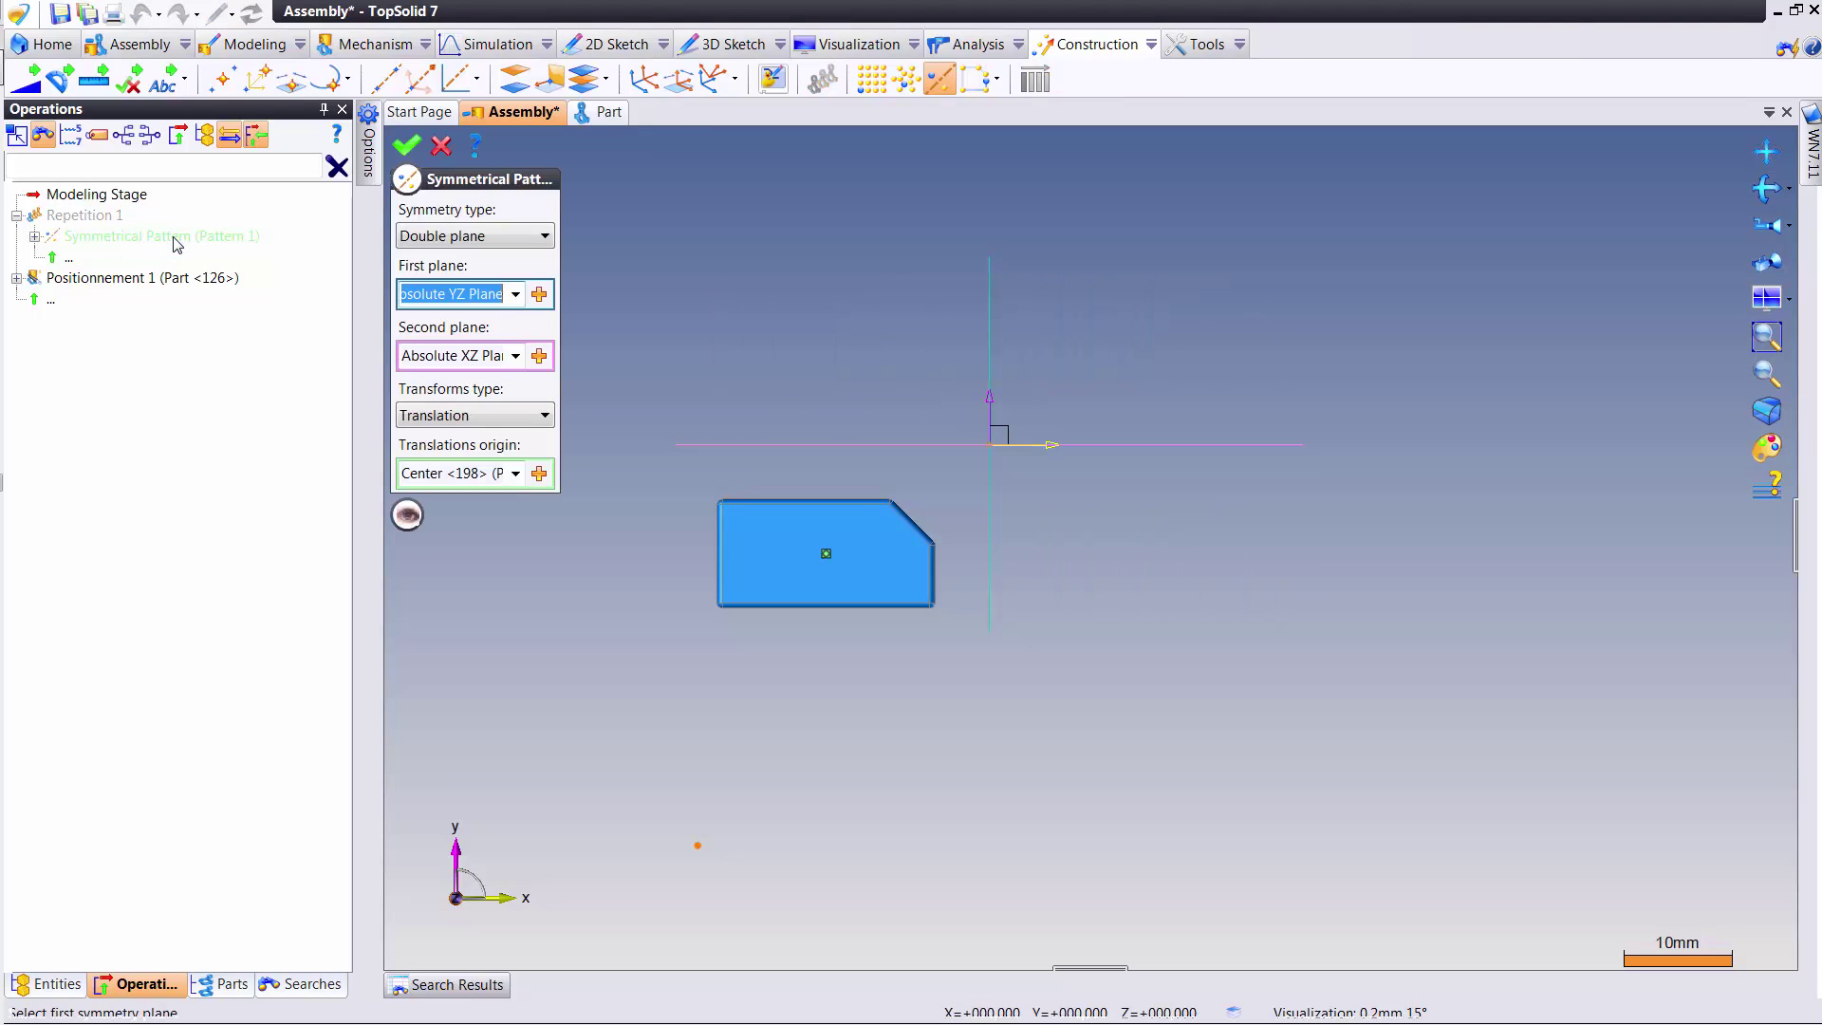
left_click(498, 418)
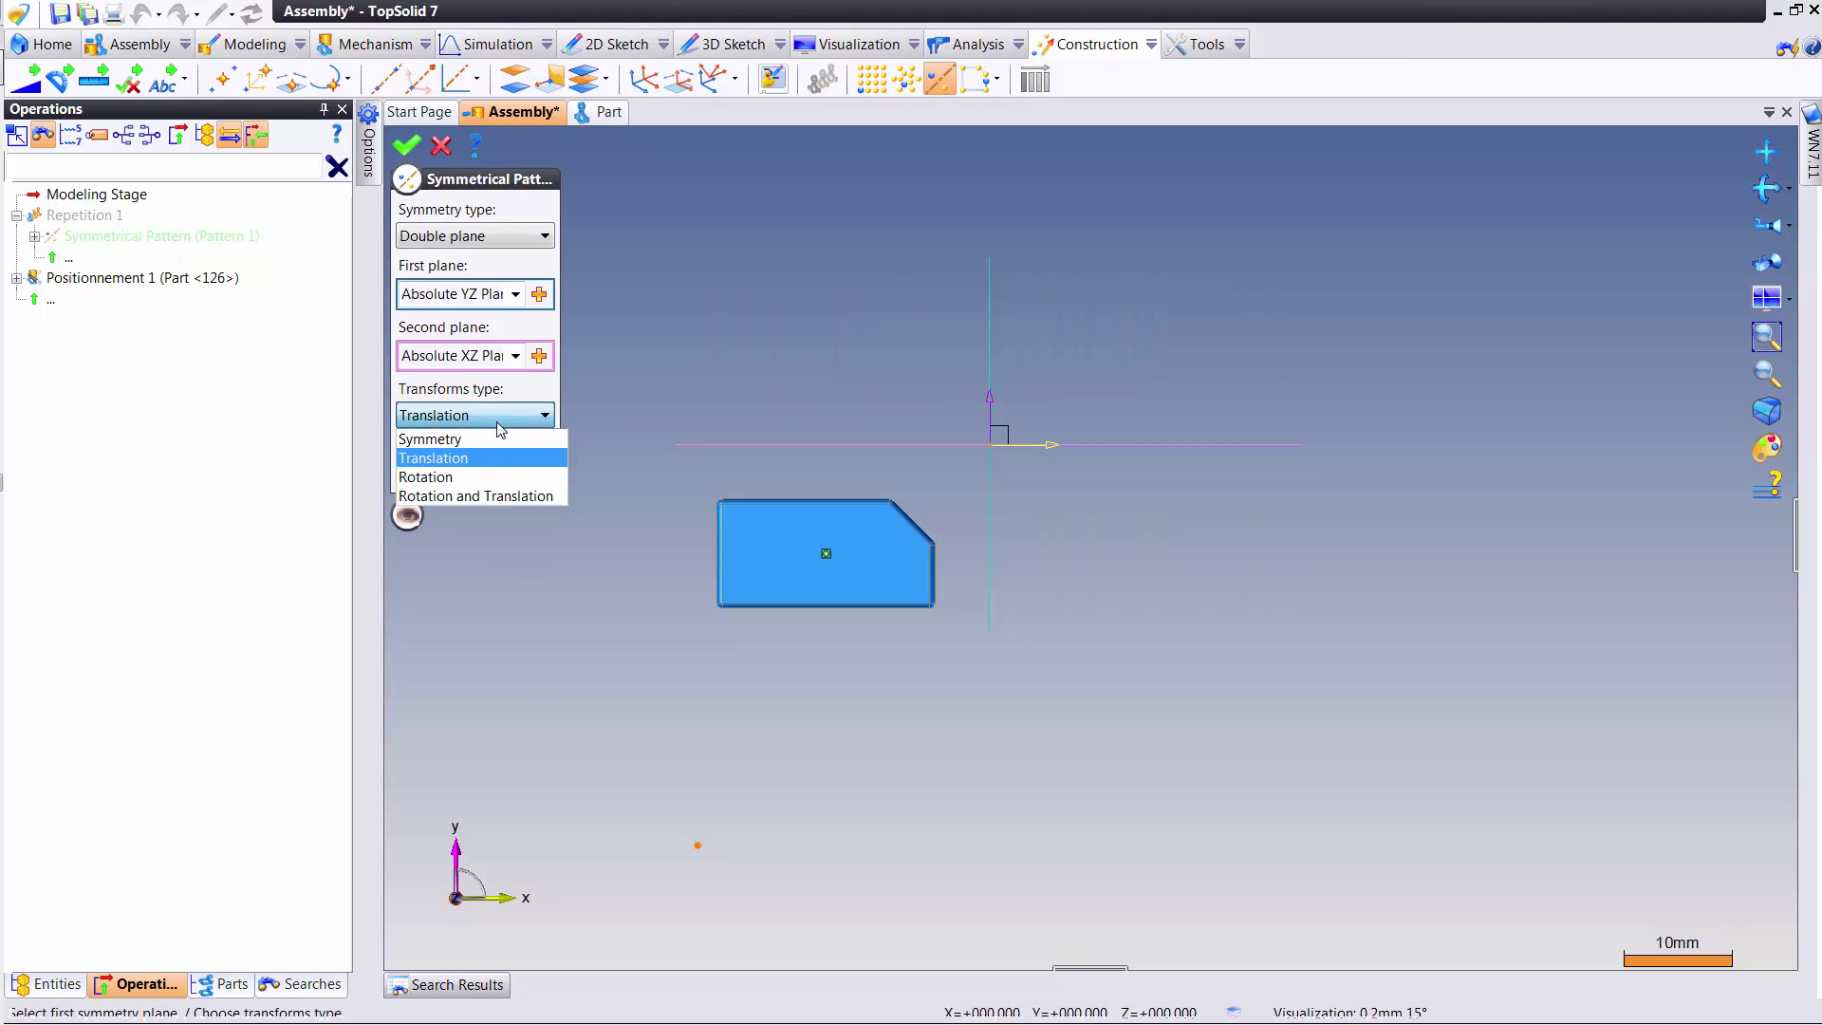
left_click(451, 477)
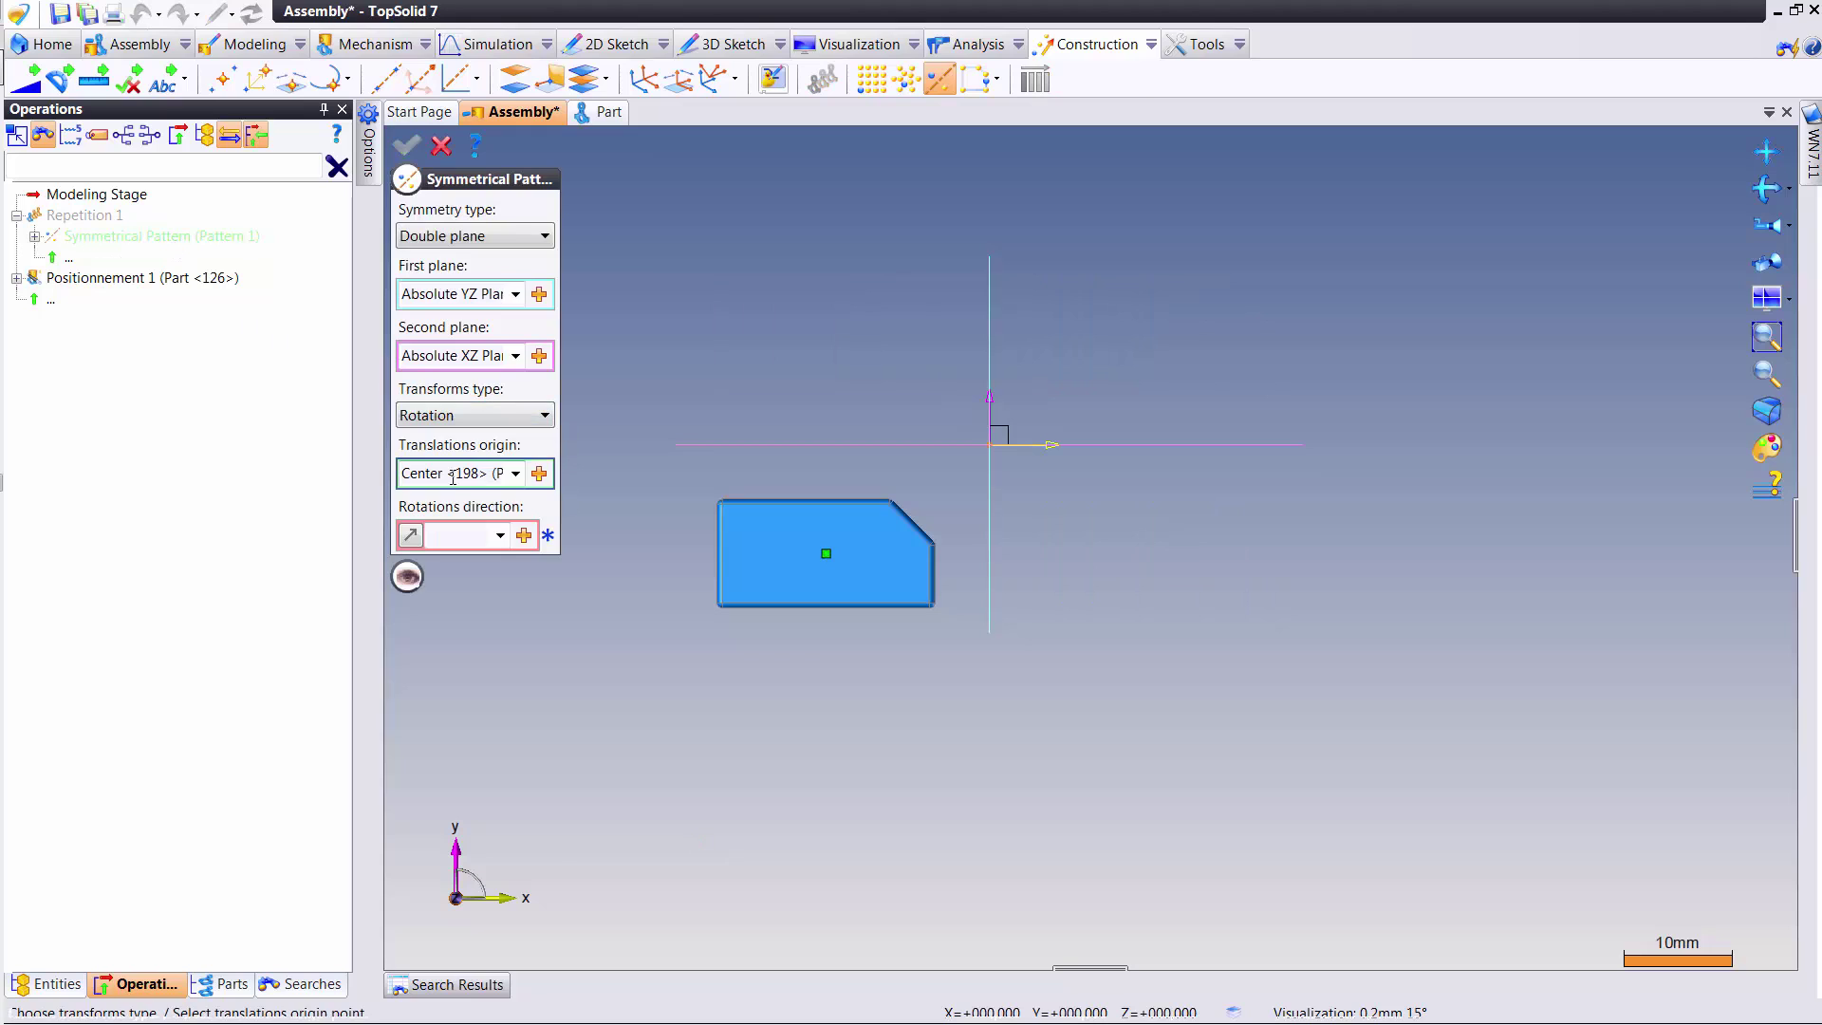
left_click(500, 536)
left_click(491, 597)
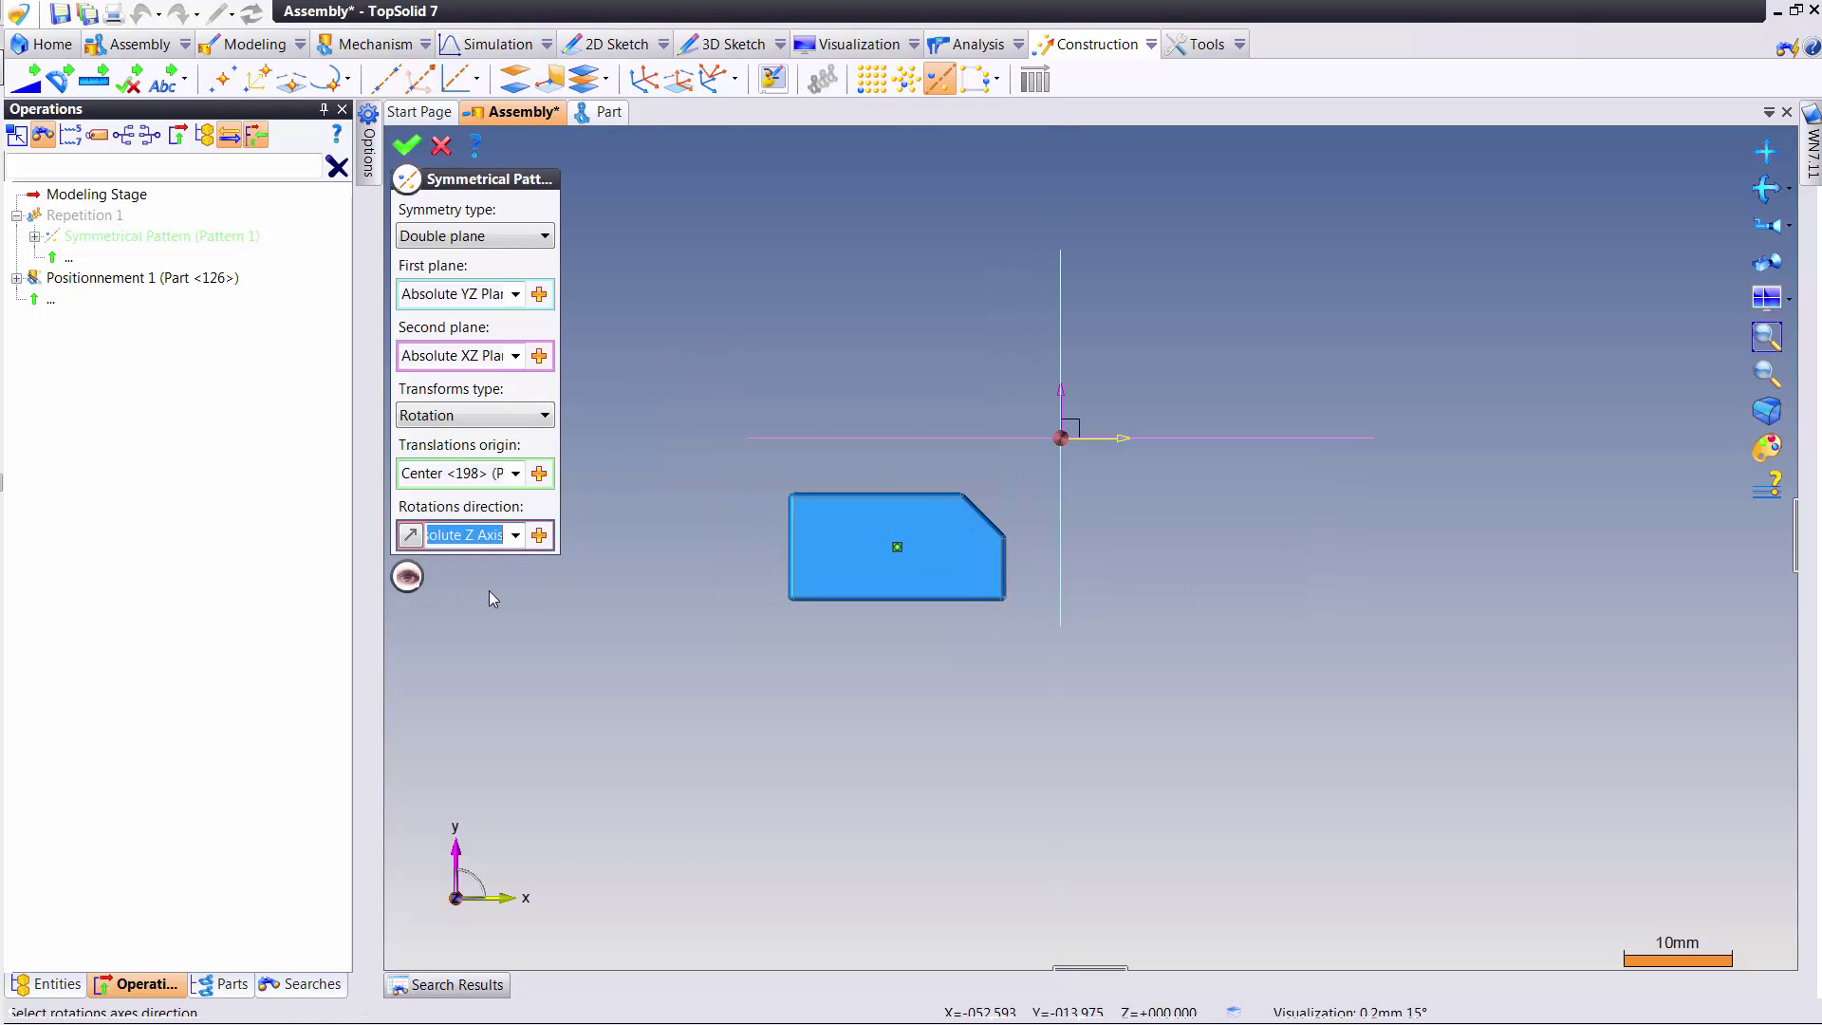
right_click(632, 484)
left_click(649, 488)
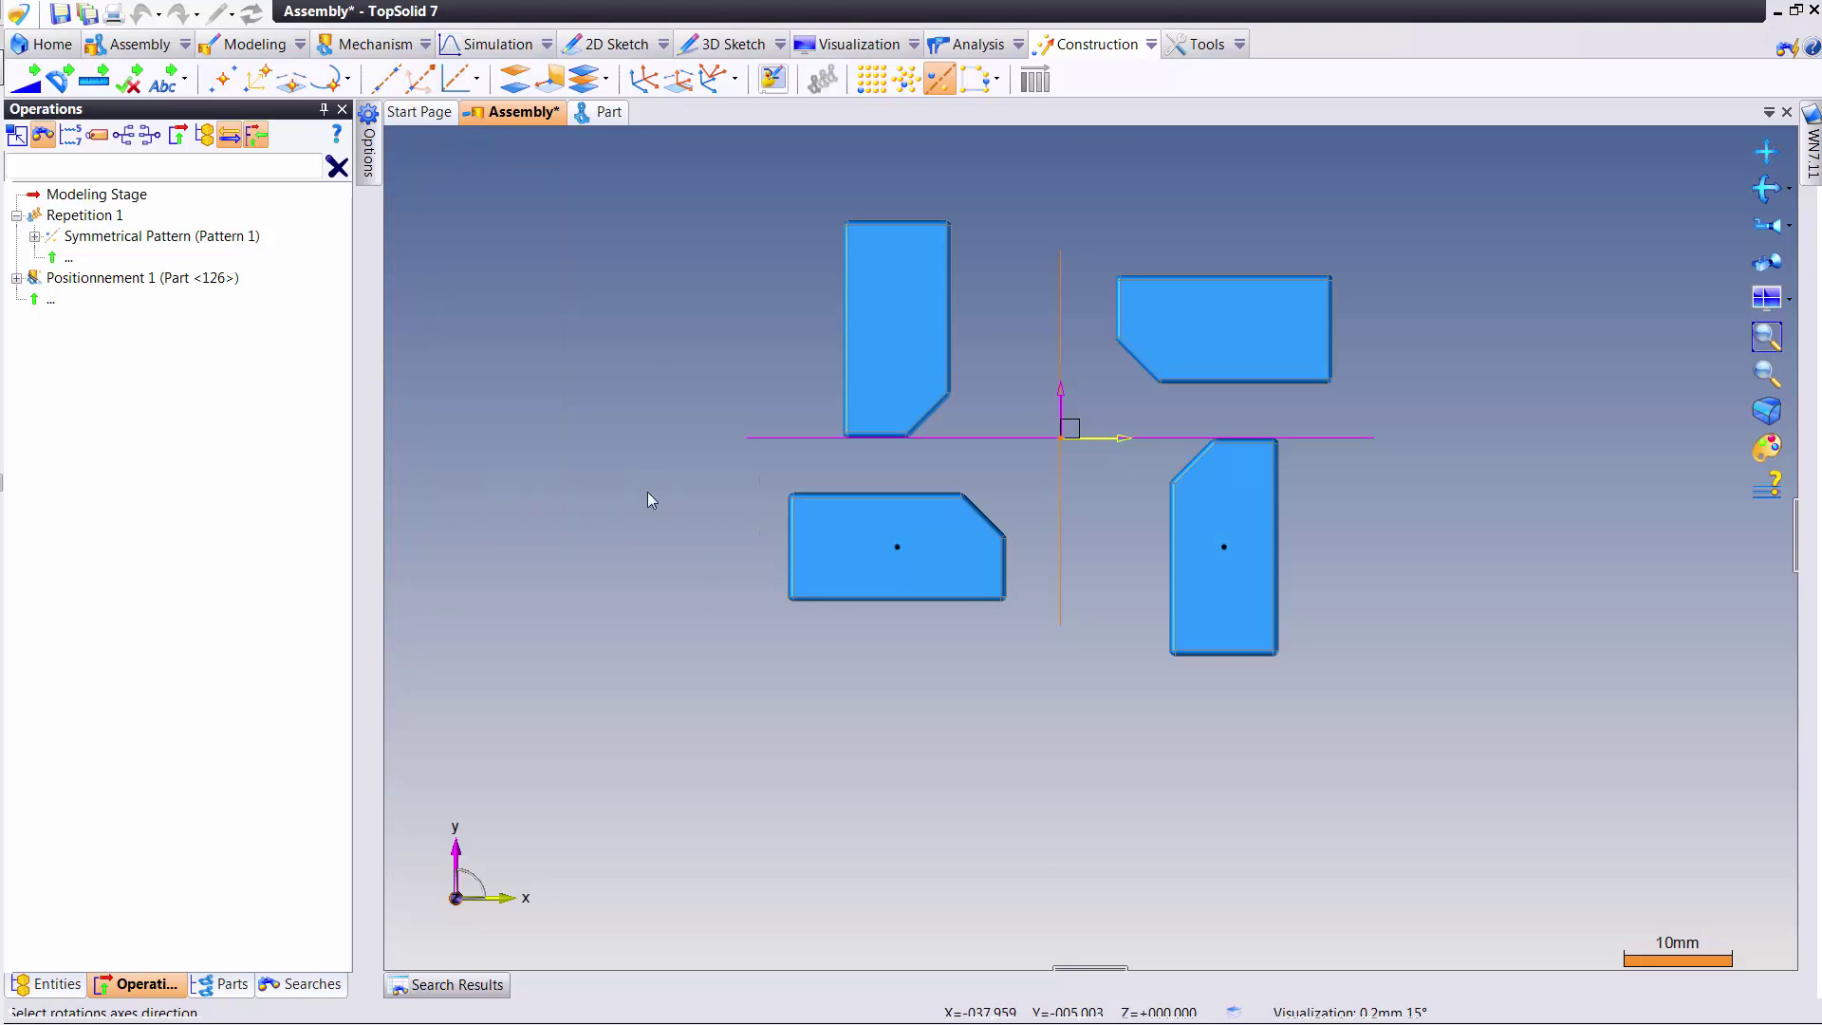
- Edit the symmetrical pattern's display, using the part's centre point as start point and the Absolute Frame as start frame
middle_click_drag(639, 506, 625, 528)
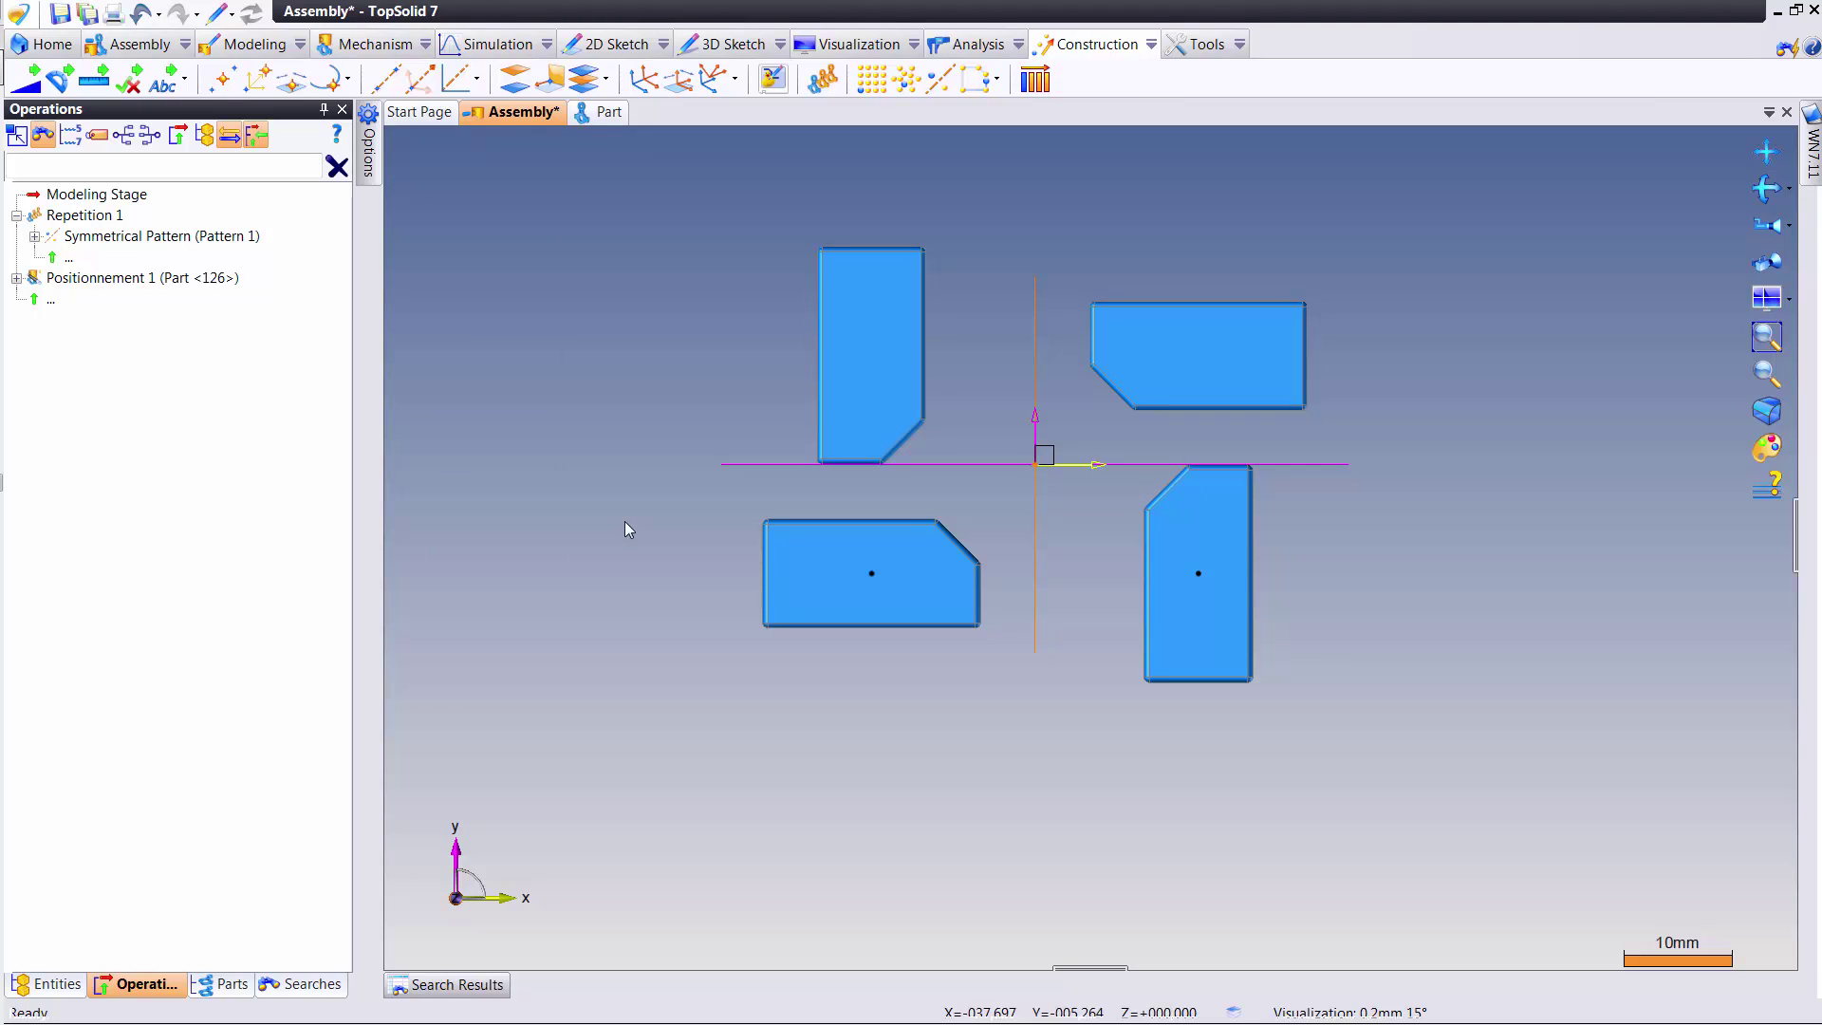
left_click(220, 237)
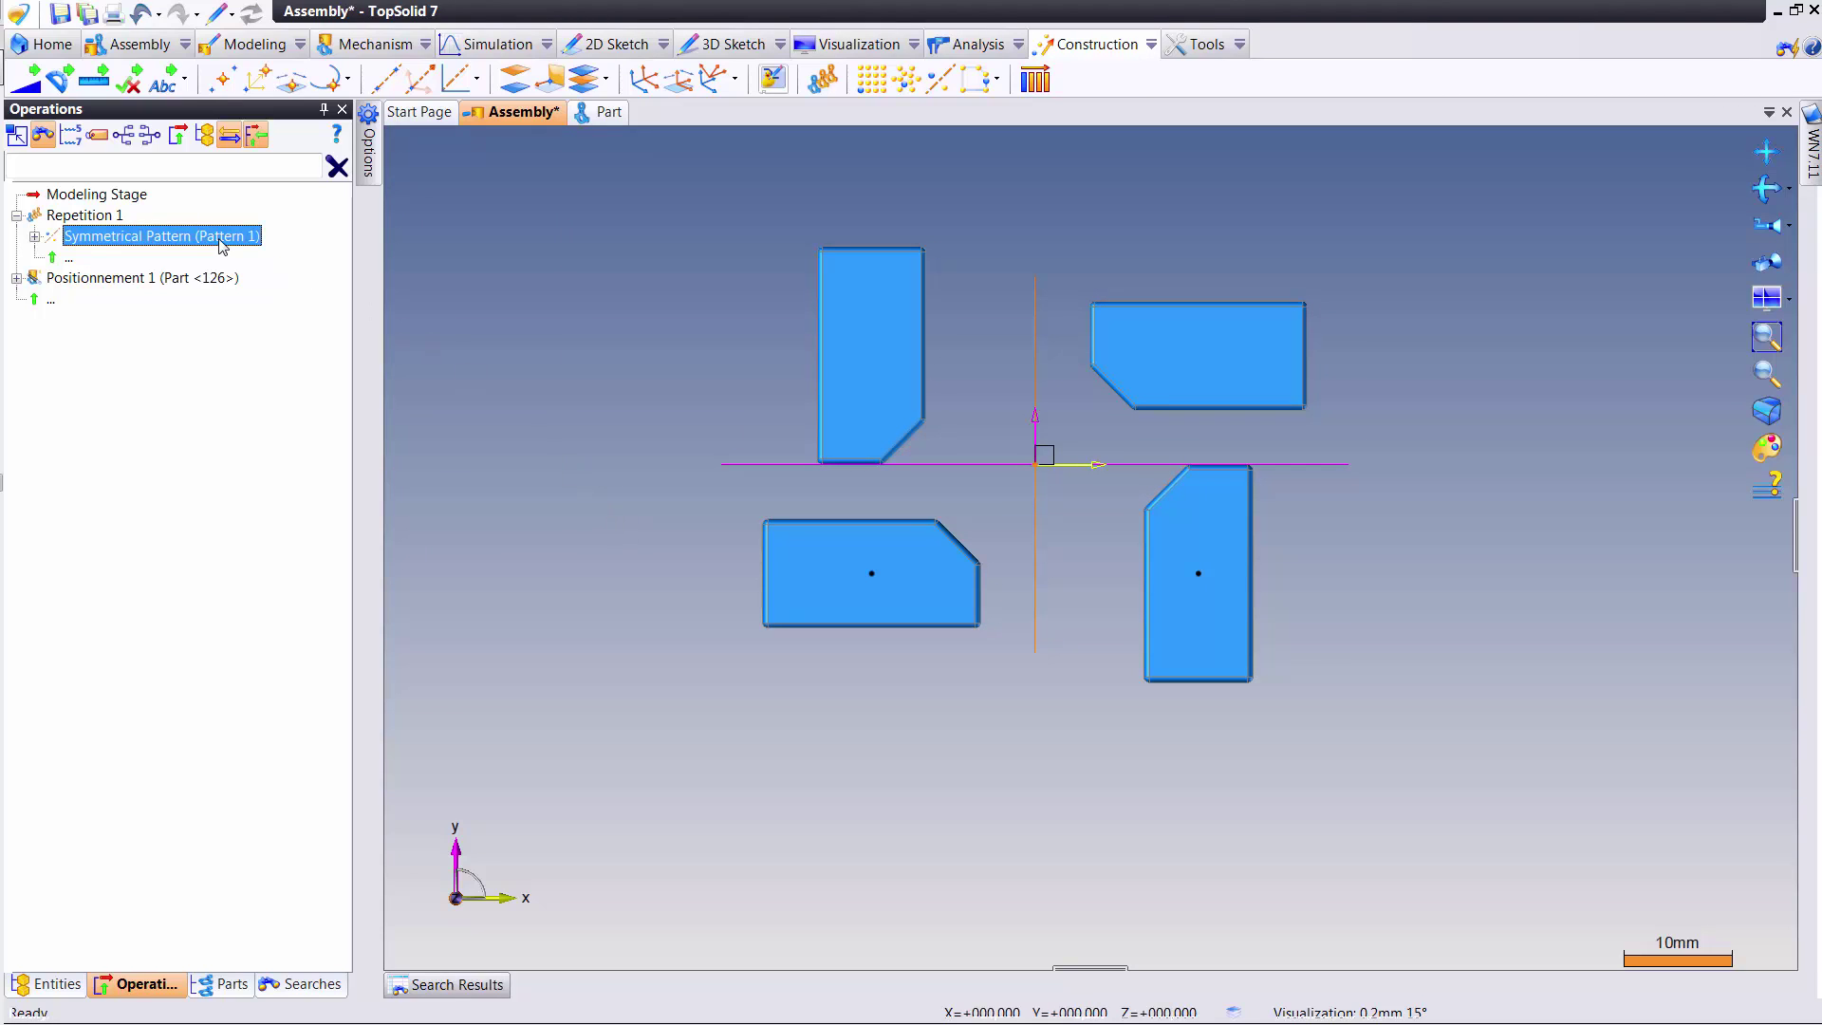
double_click(220, 241)
mouse_move(699, 313)
middle_mouse_down()
mouse_move(684, 277)
mouse_move(704, 279)
middle_mouse_up()
left_click(406, 578)
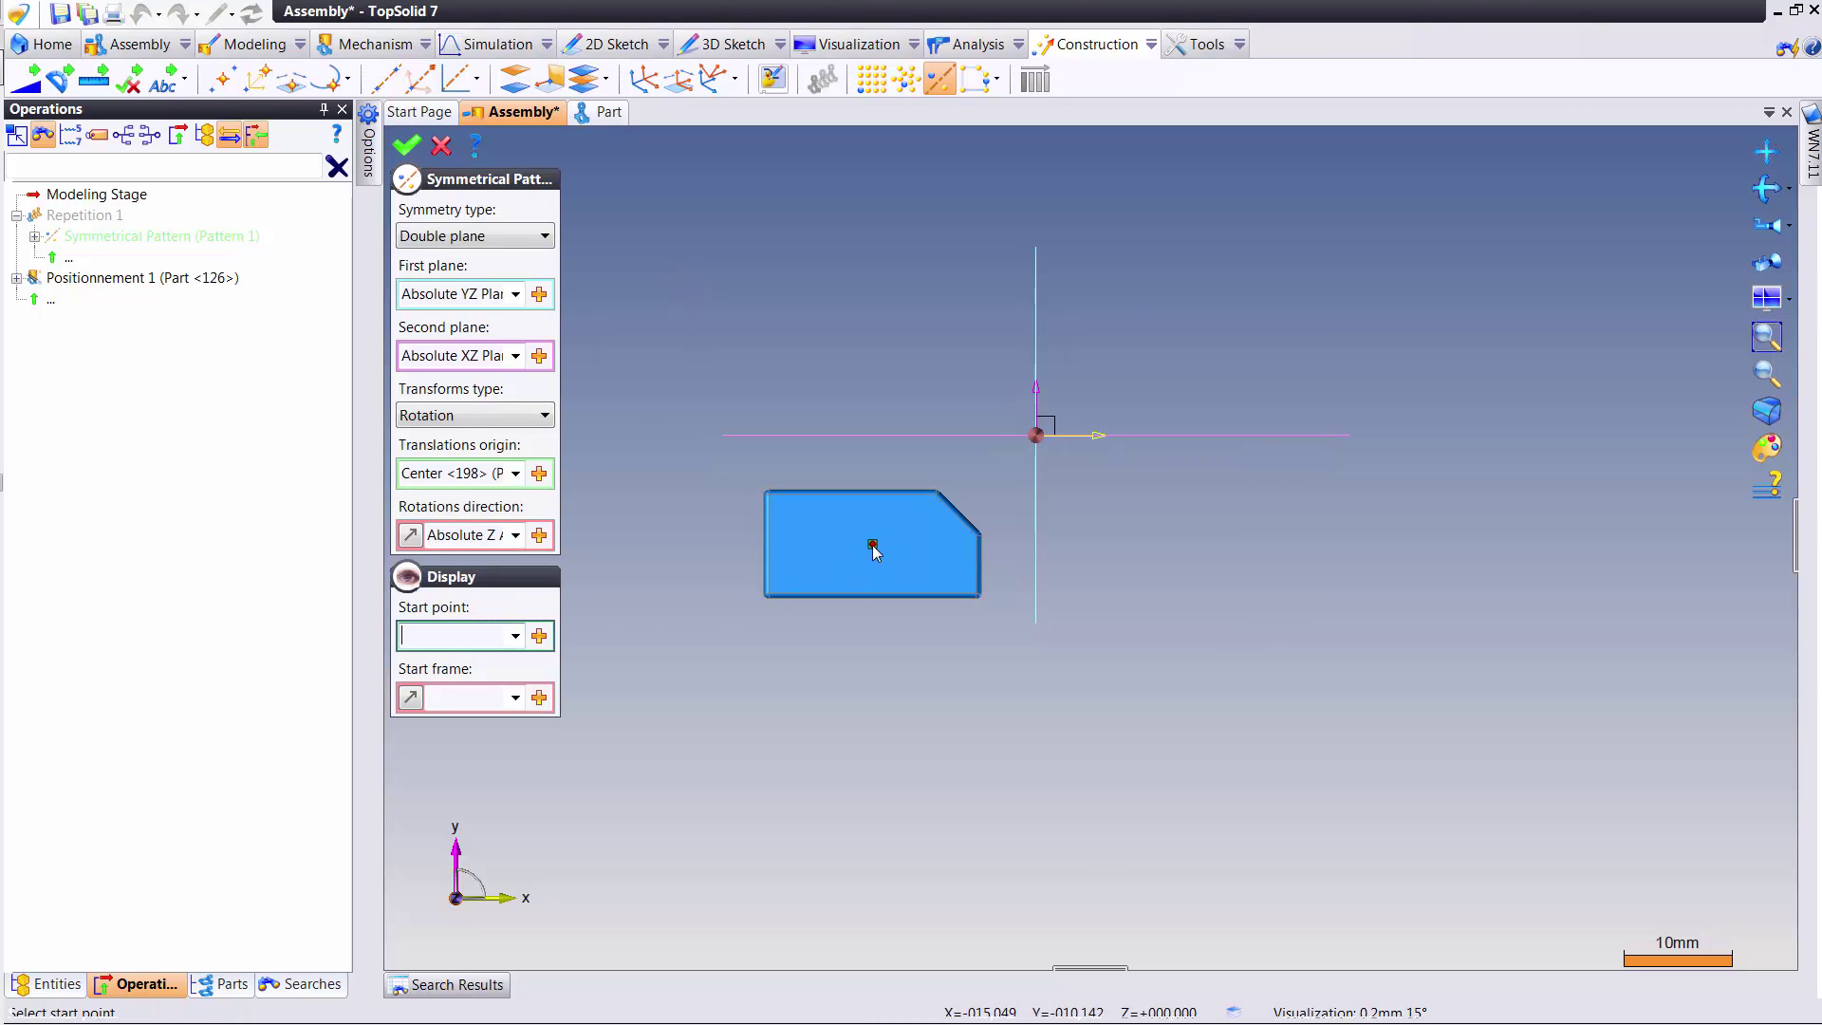
left_click(872, 546)
left_click(515, 697)
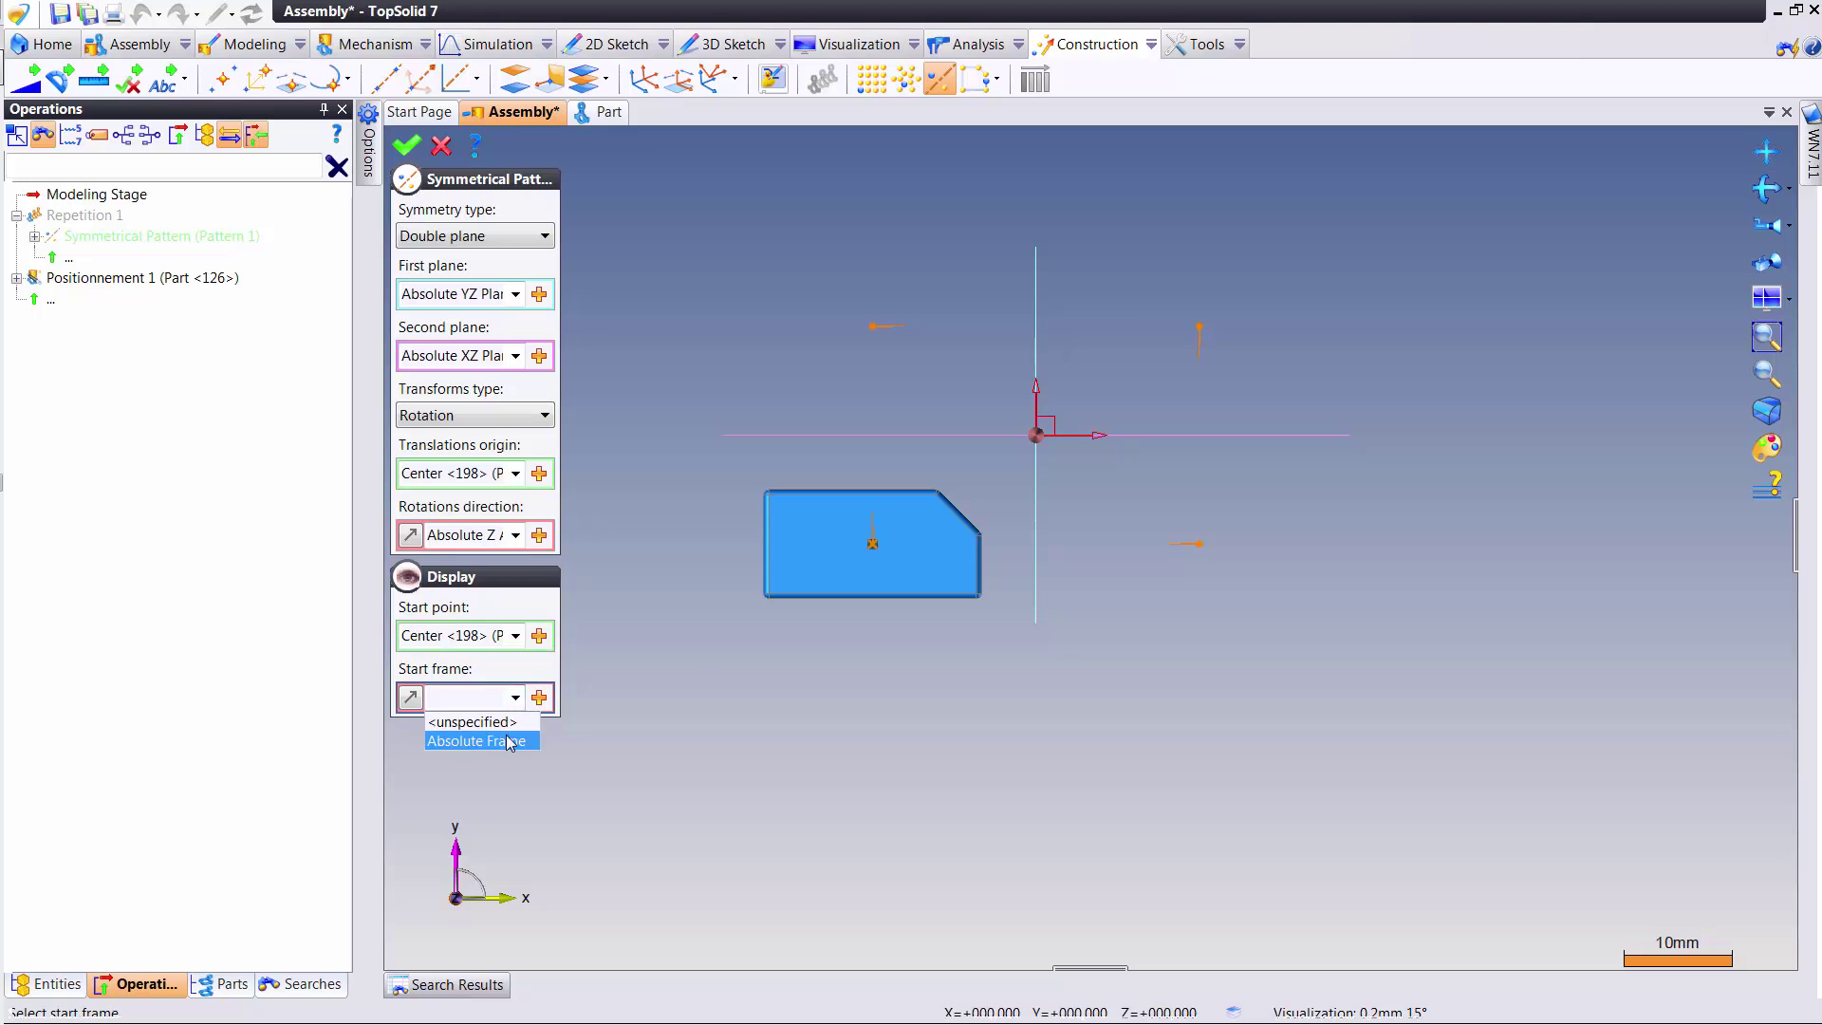
left_click(476, 740)
scroll(802, 412, "up", 3)
middle_click_drag(749, 352, 749, 347)
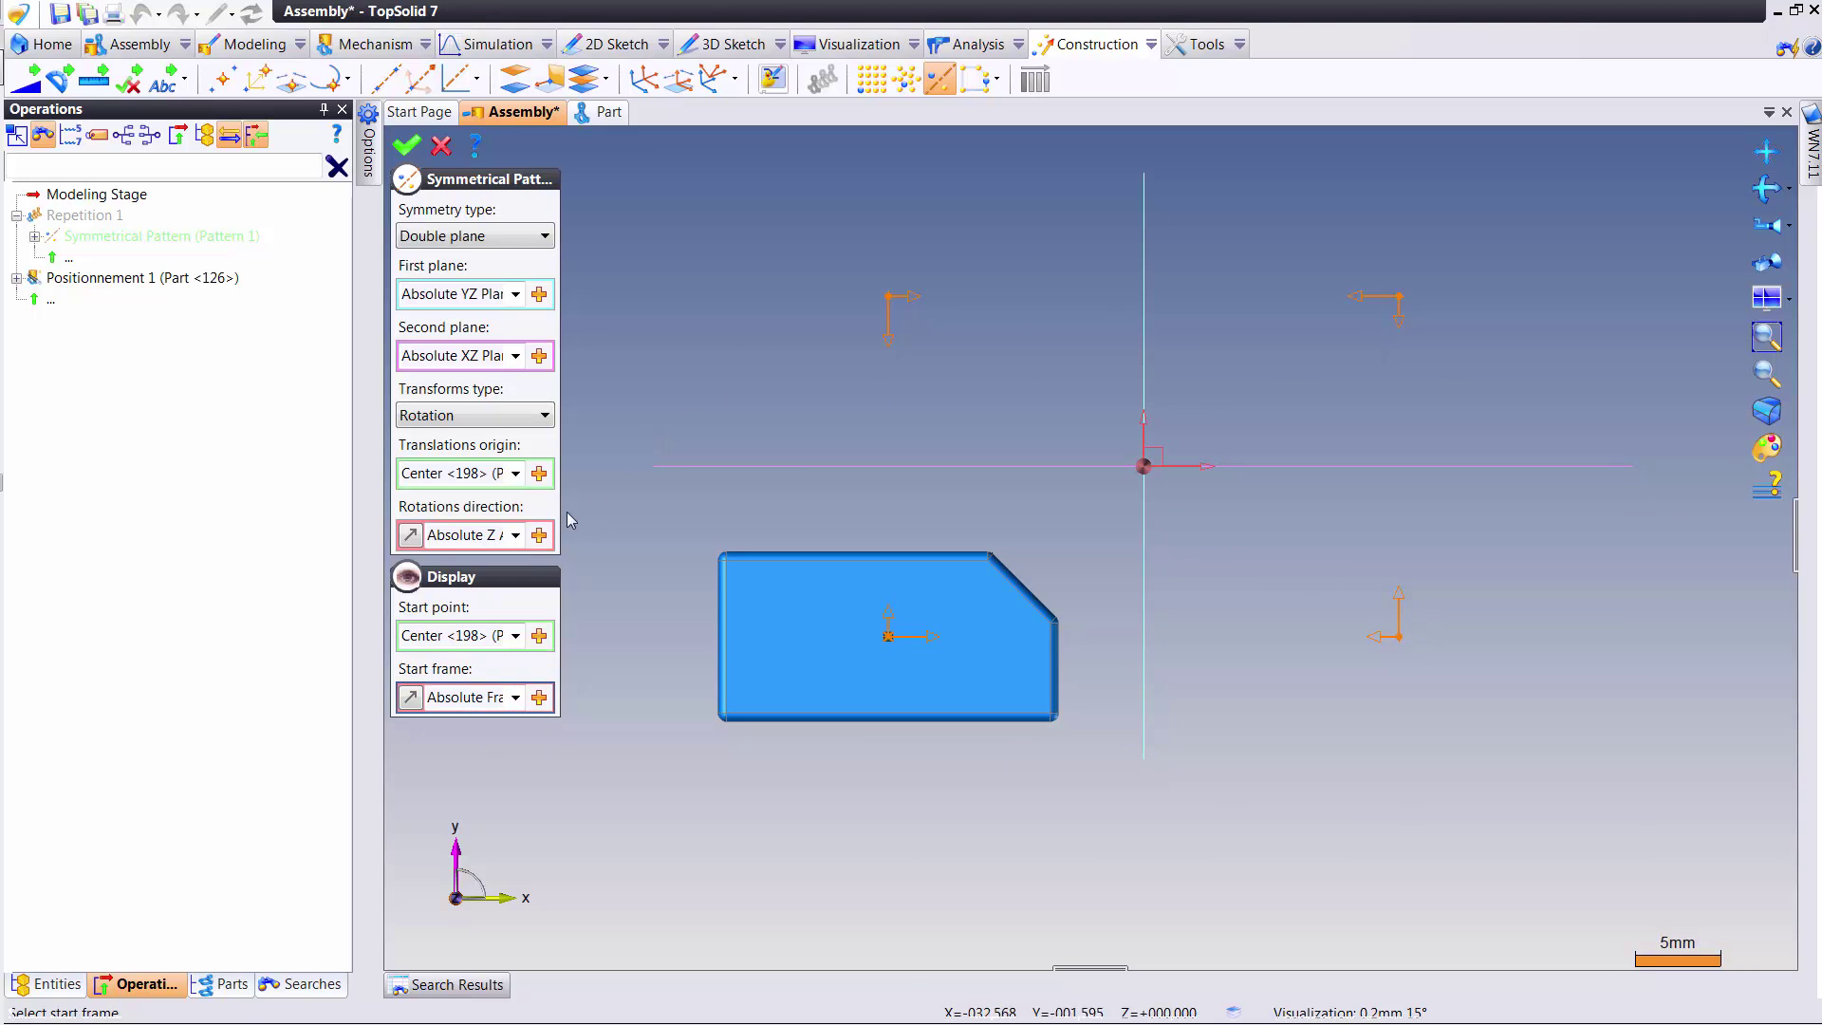
- Reverse the pattern's rotations direction to the negative absolute Z axis
left_click(410, 535)
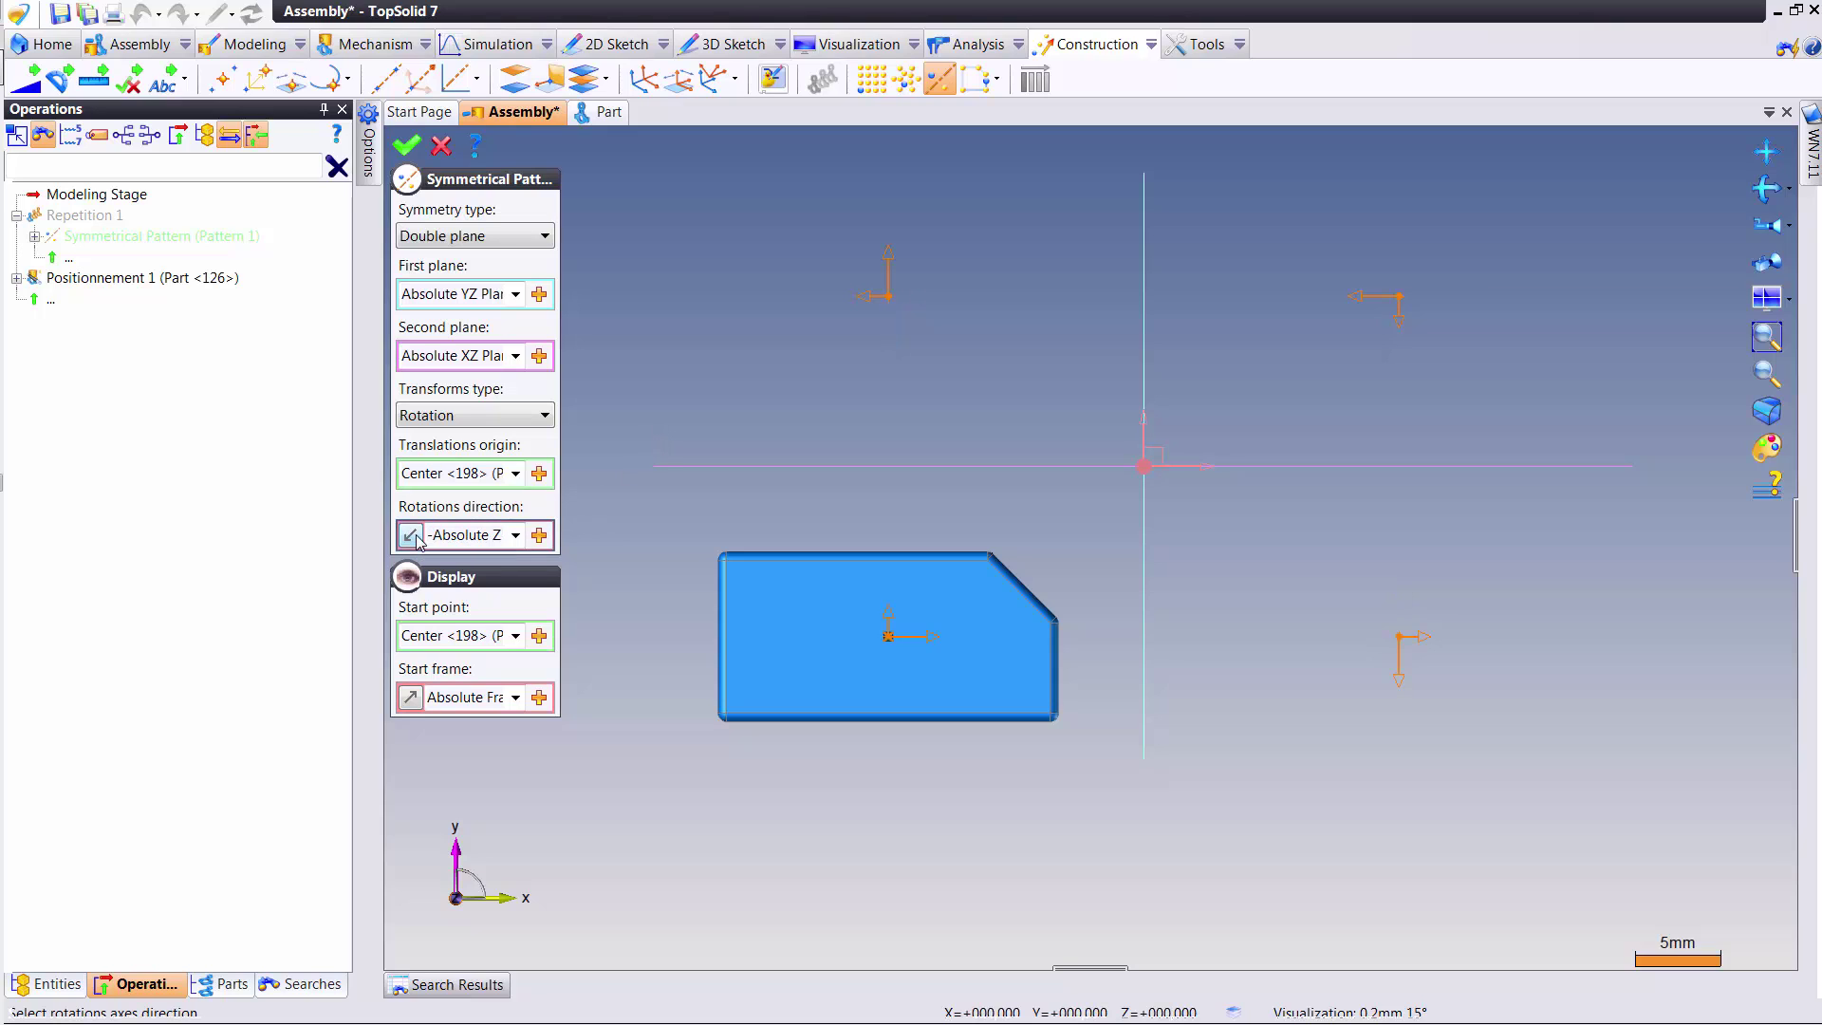
left_click(411, 535)
left_click(410, 535)
- Swap the pattern's symmetry planes, with absolute XZ as first plane and absolute YZ as second, and validate the pattern
left_click(474, 294)
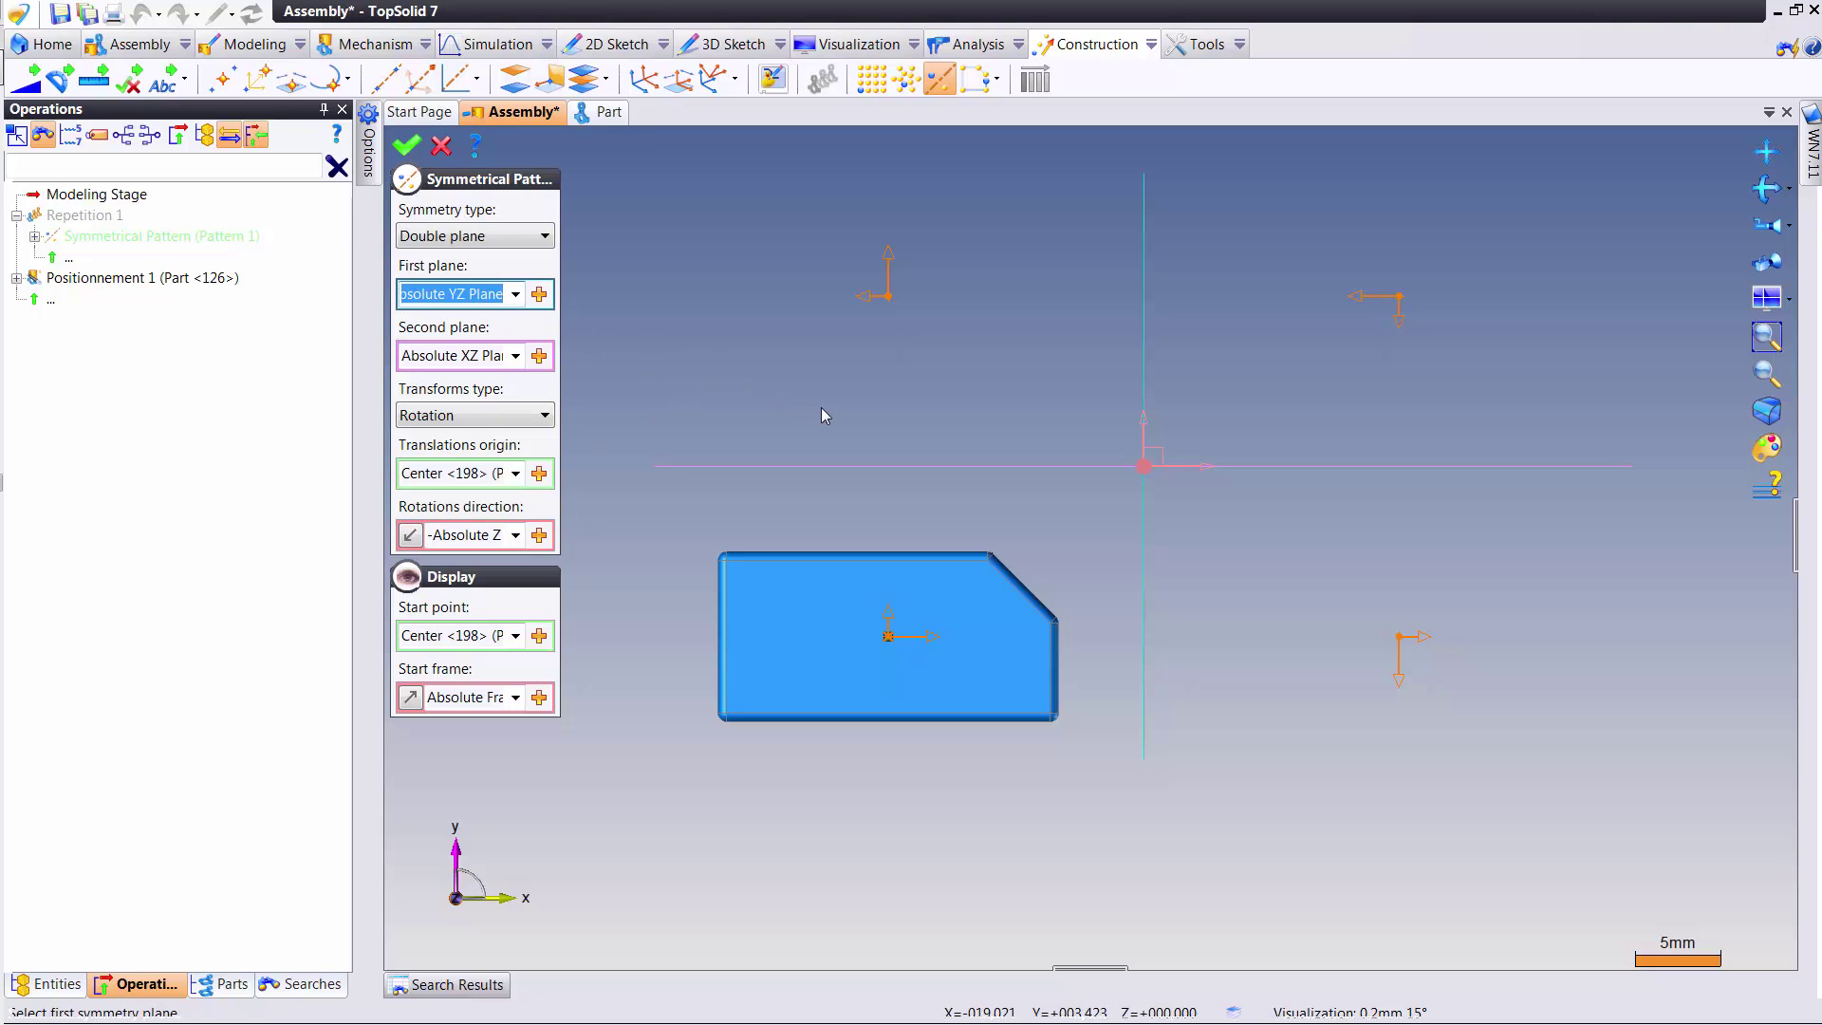
left_click(840, 466)
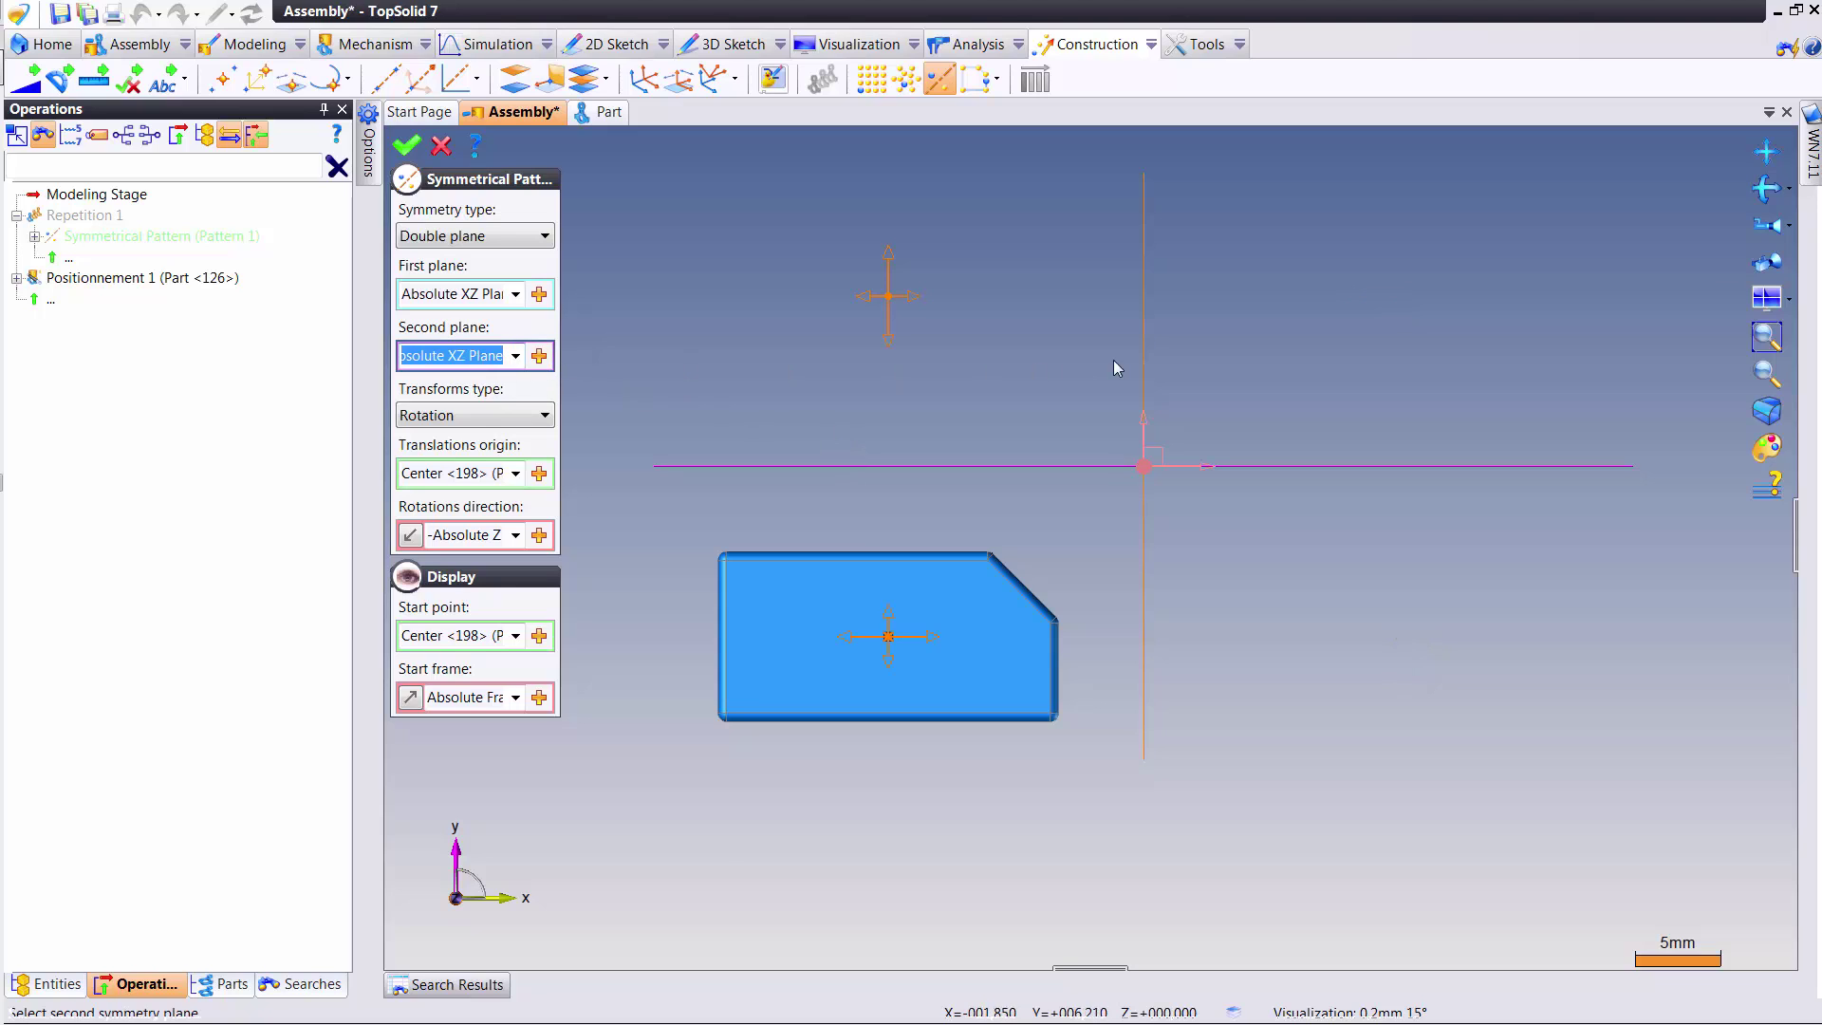
left_click(1141, 351)
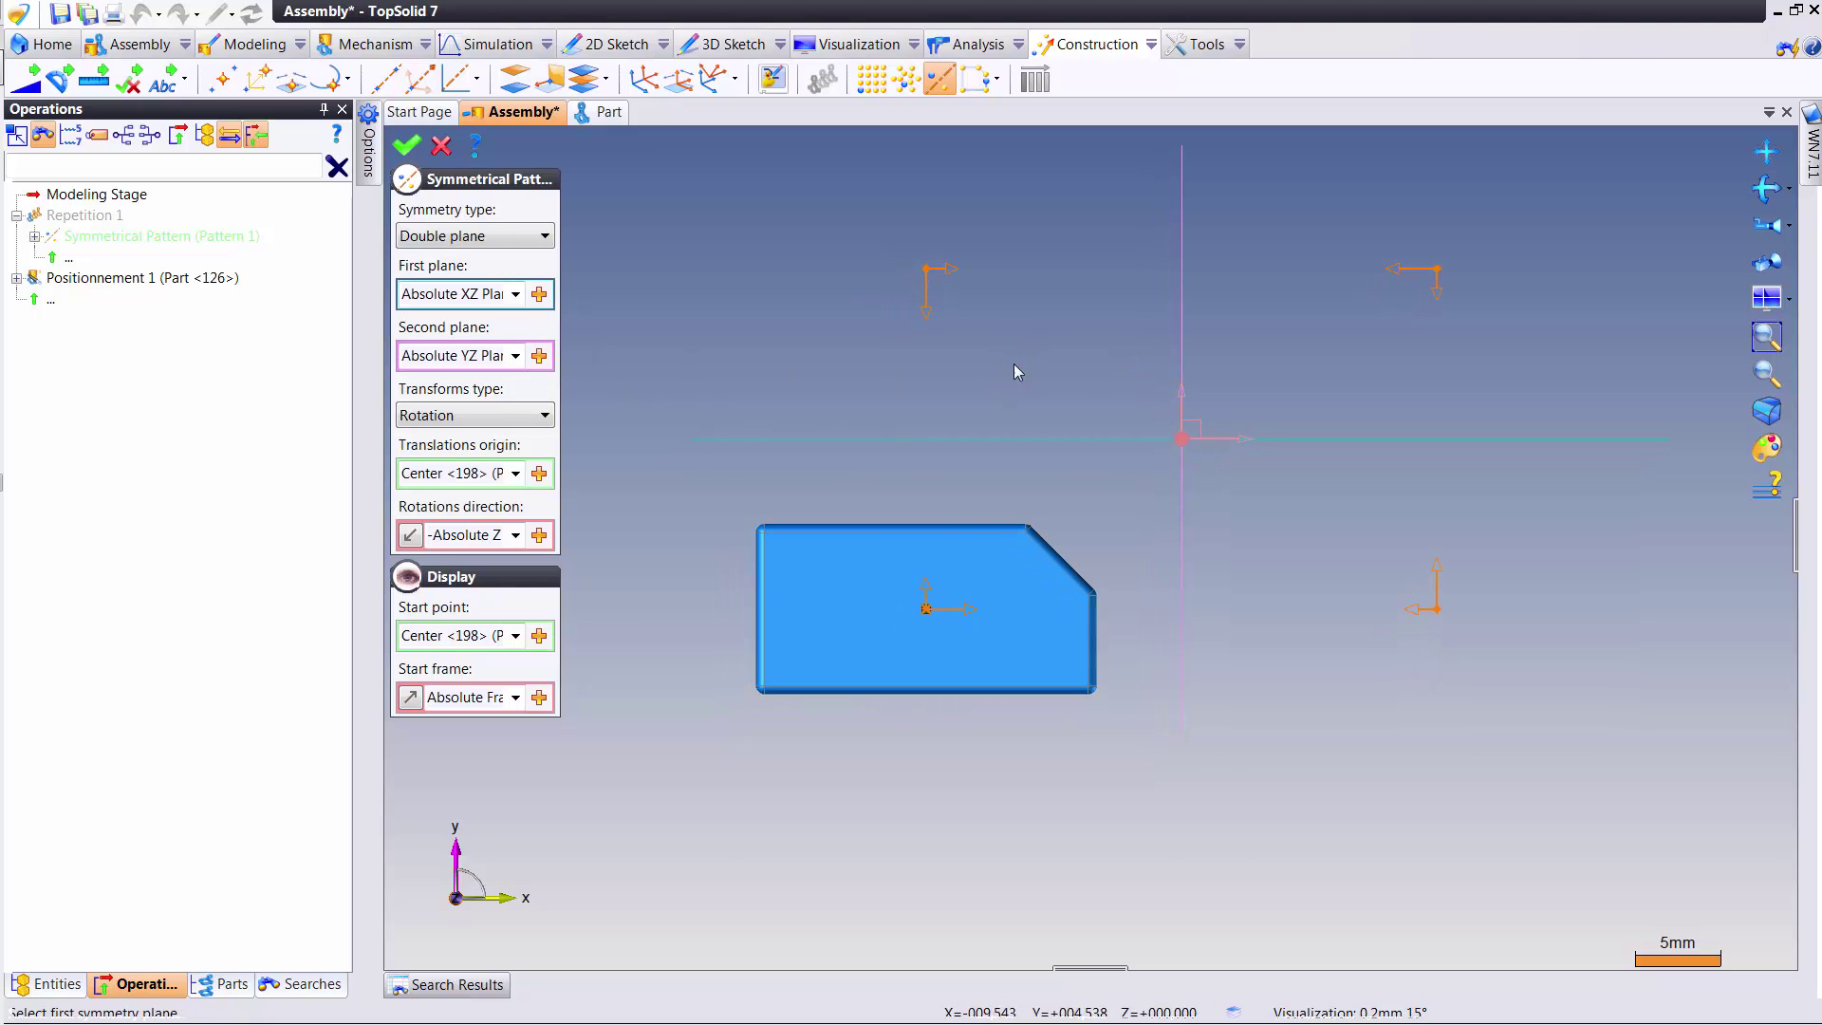
left_click(410, 536)
right_click(670, 324)
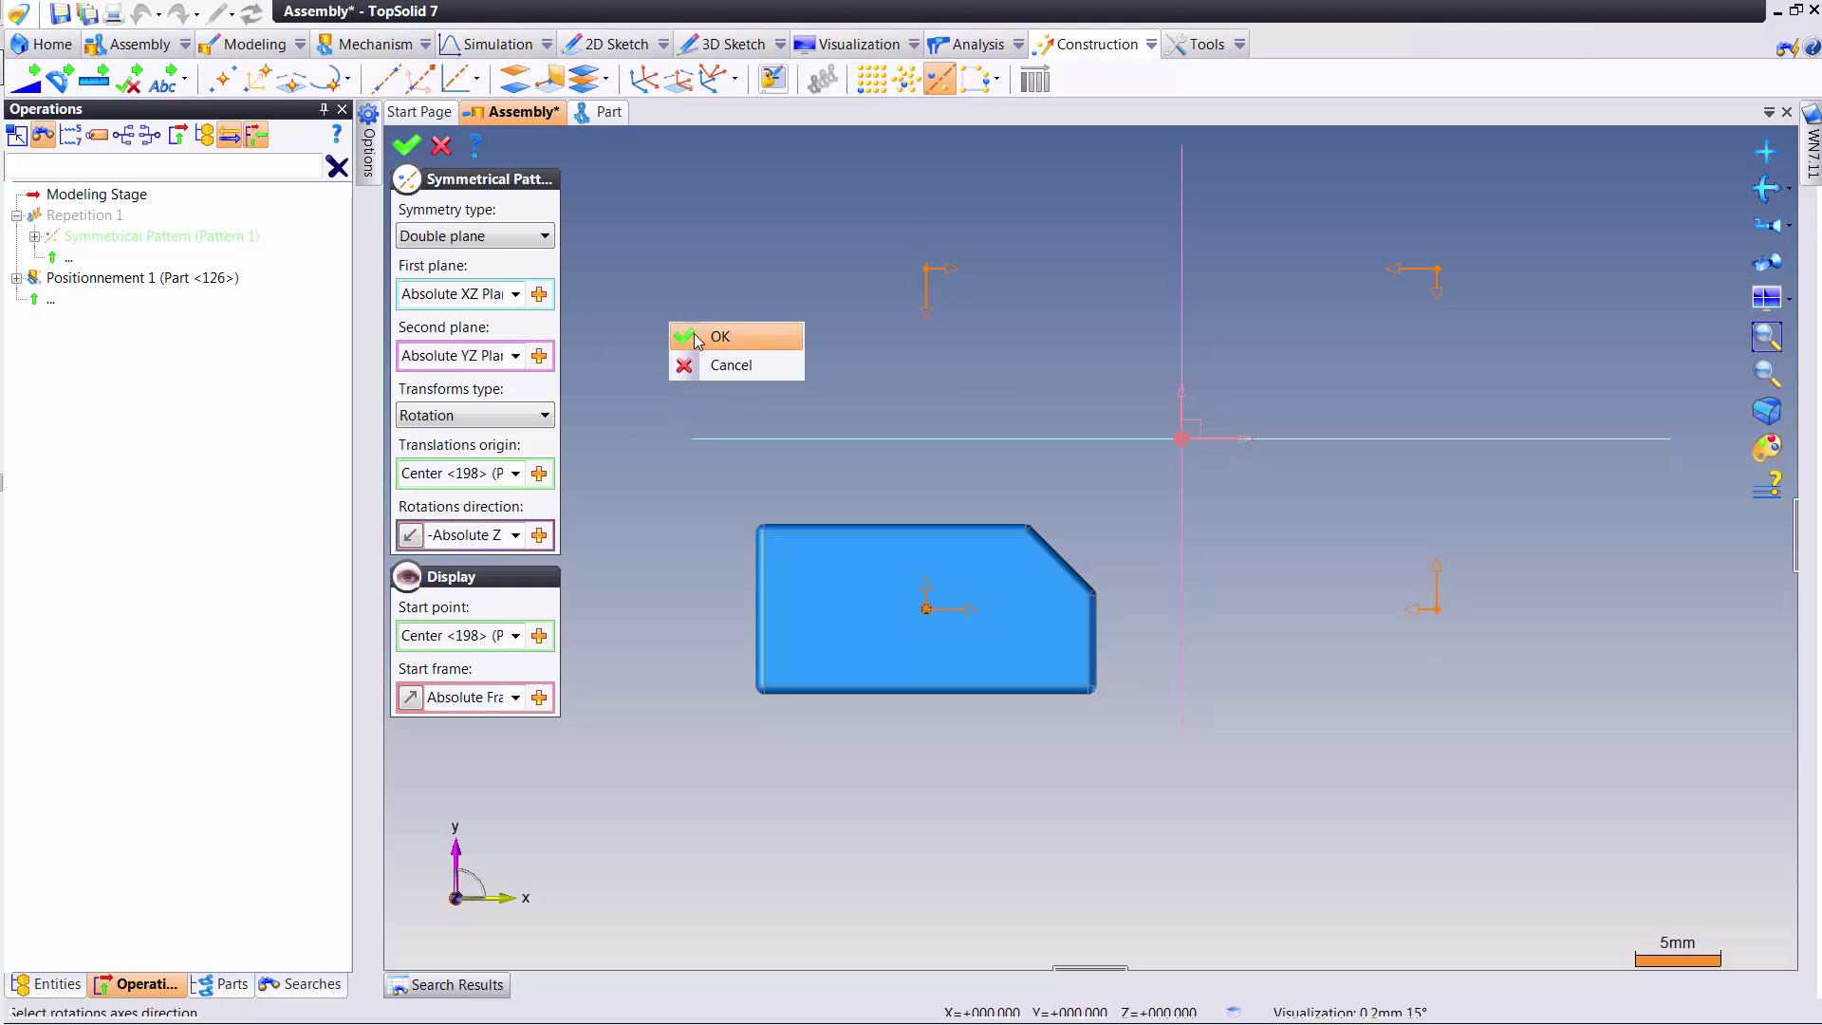
left_click(700, 338)
middle_click_drag(638, 344, 658, 430)
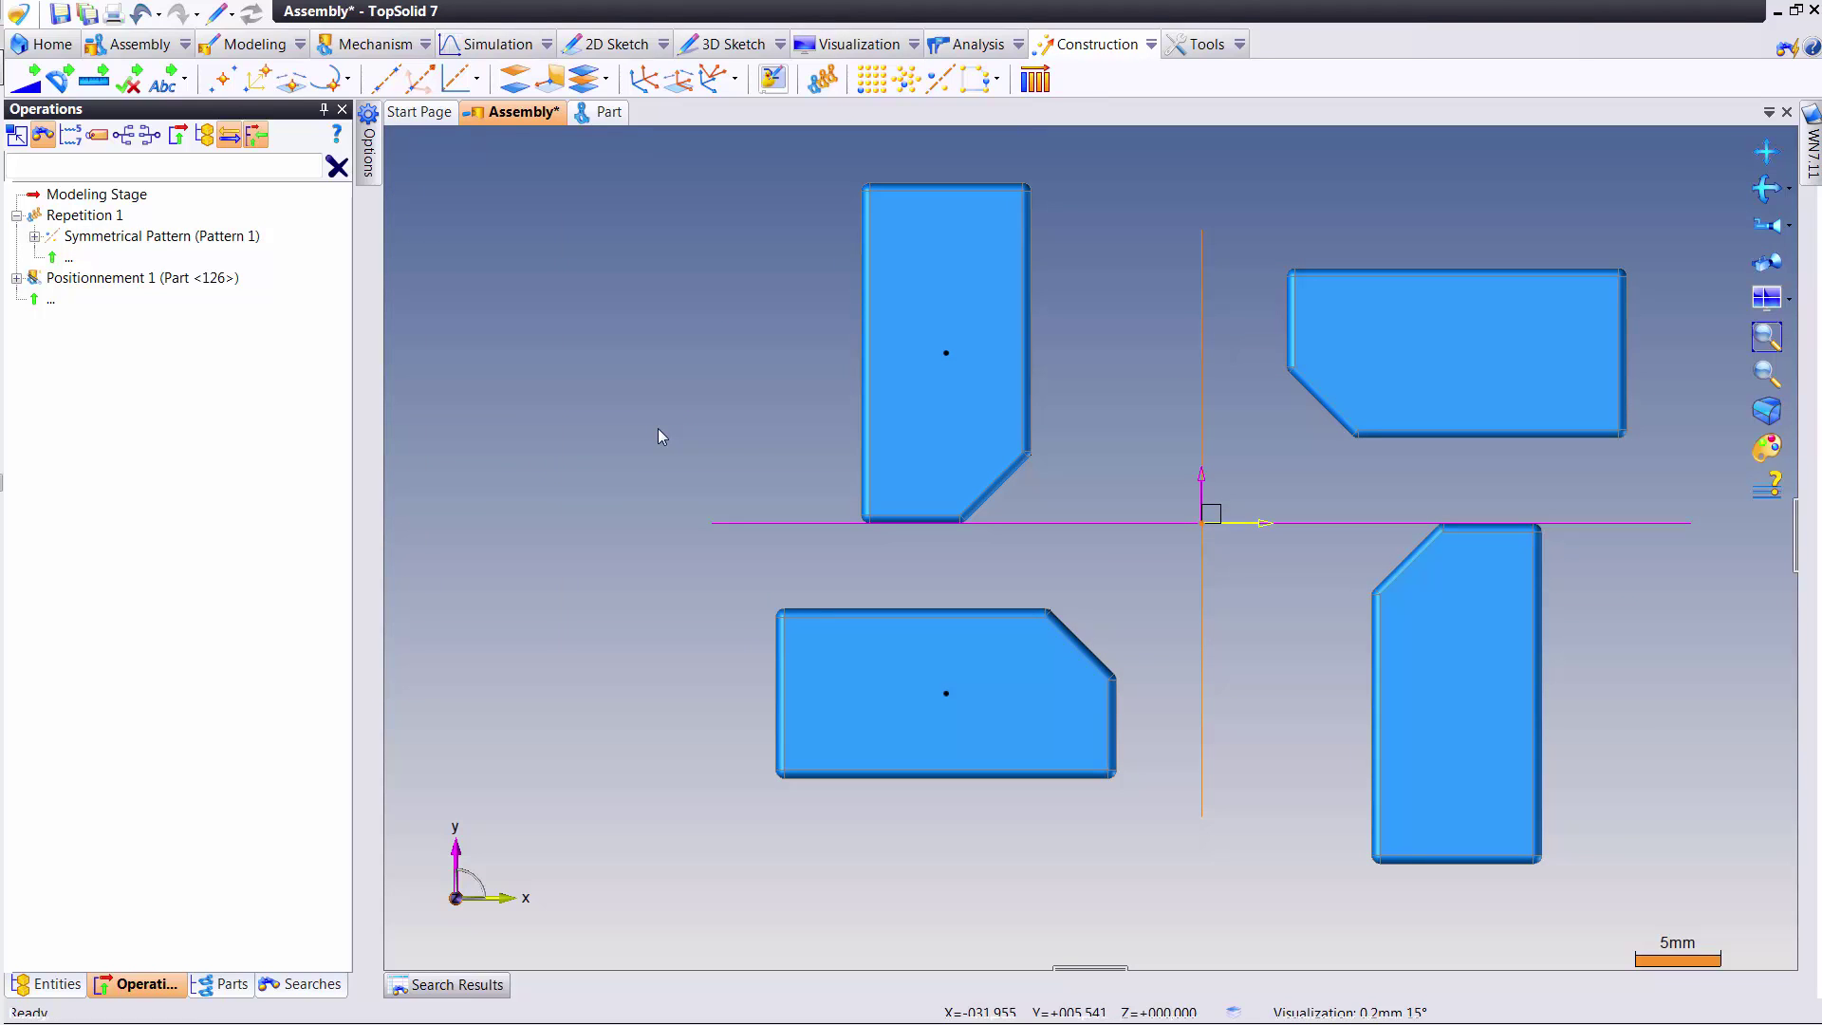
scroll(691, 386, "down", 2)
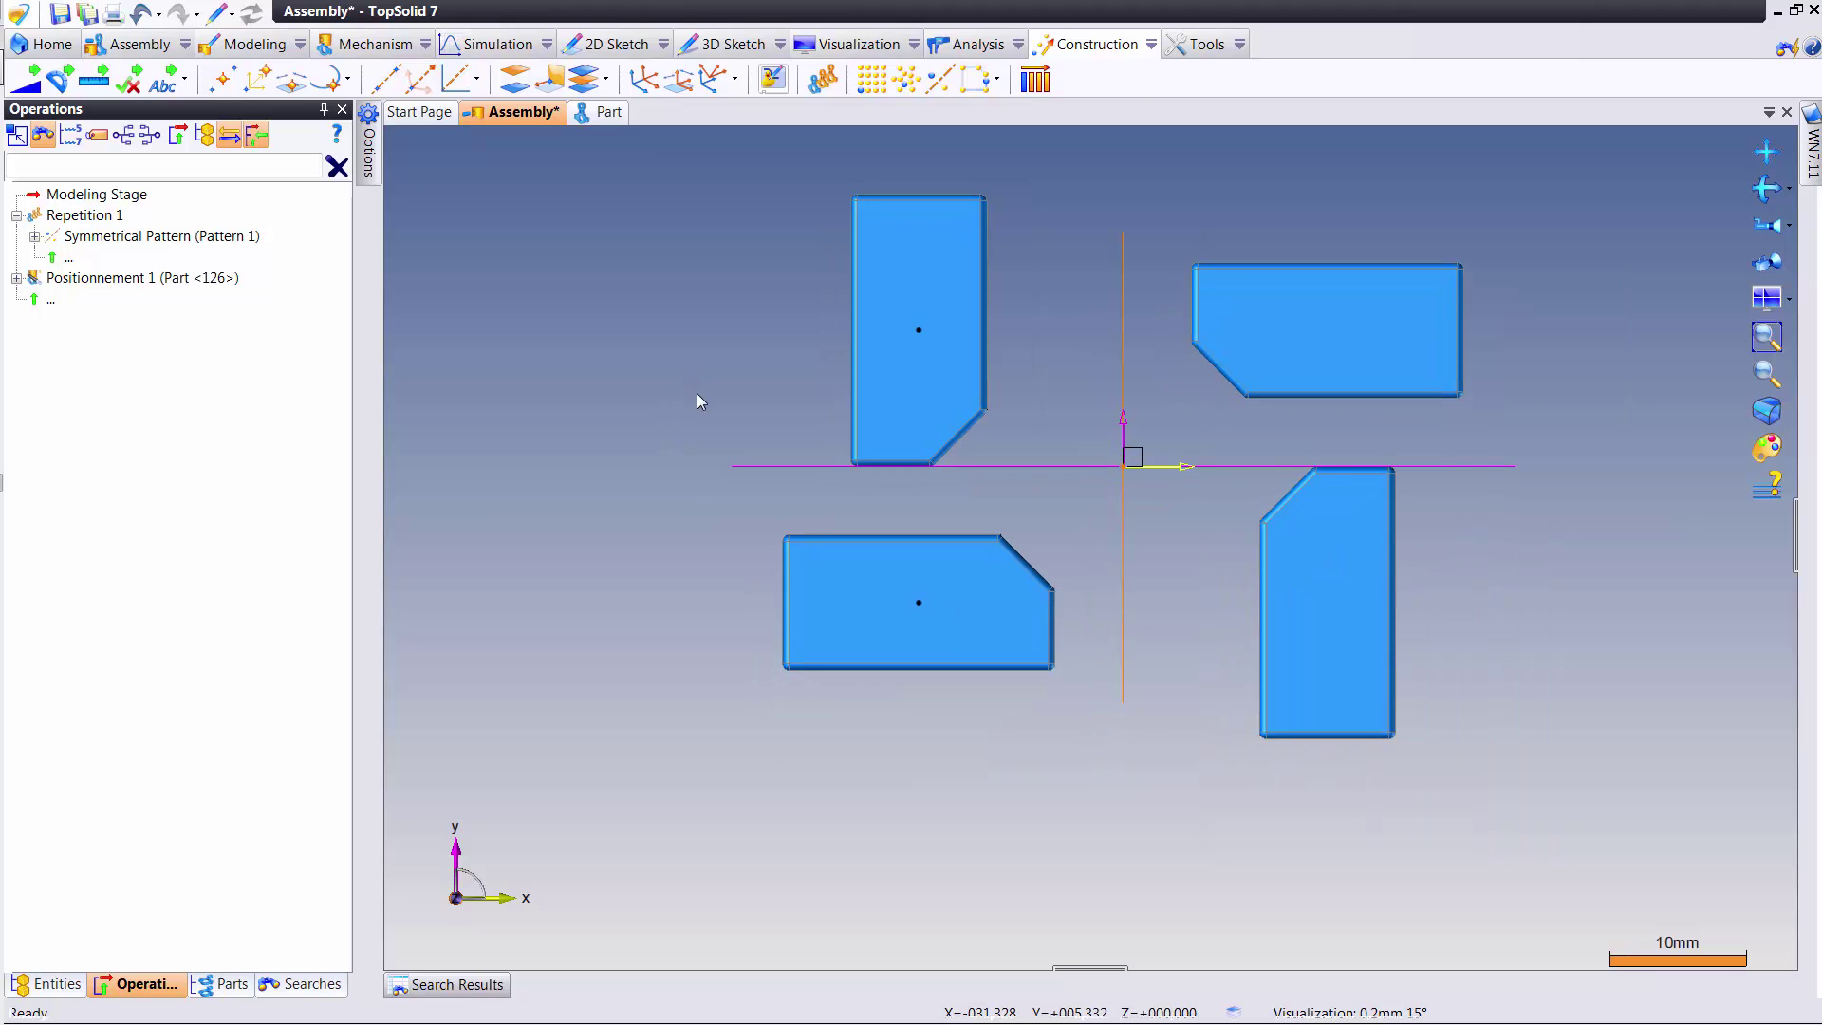
- Change the symmetrical pattern's transforms type to Rotation and Translation and validate it
double_click(236, 236)
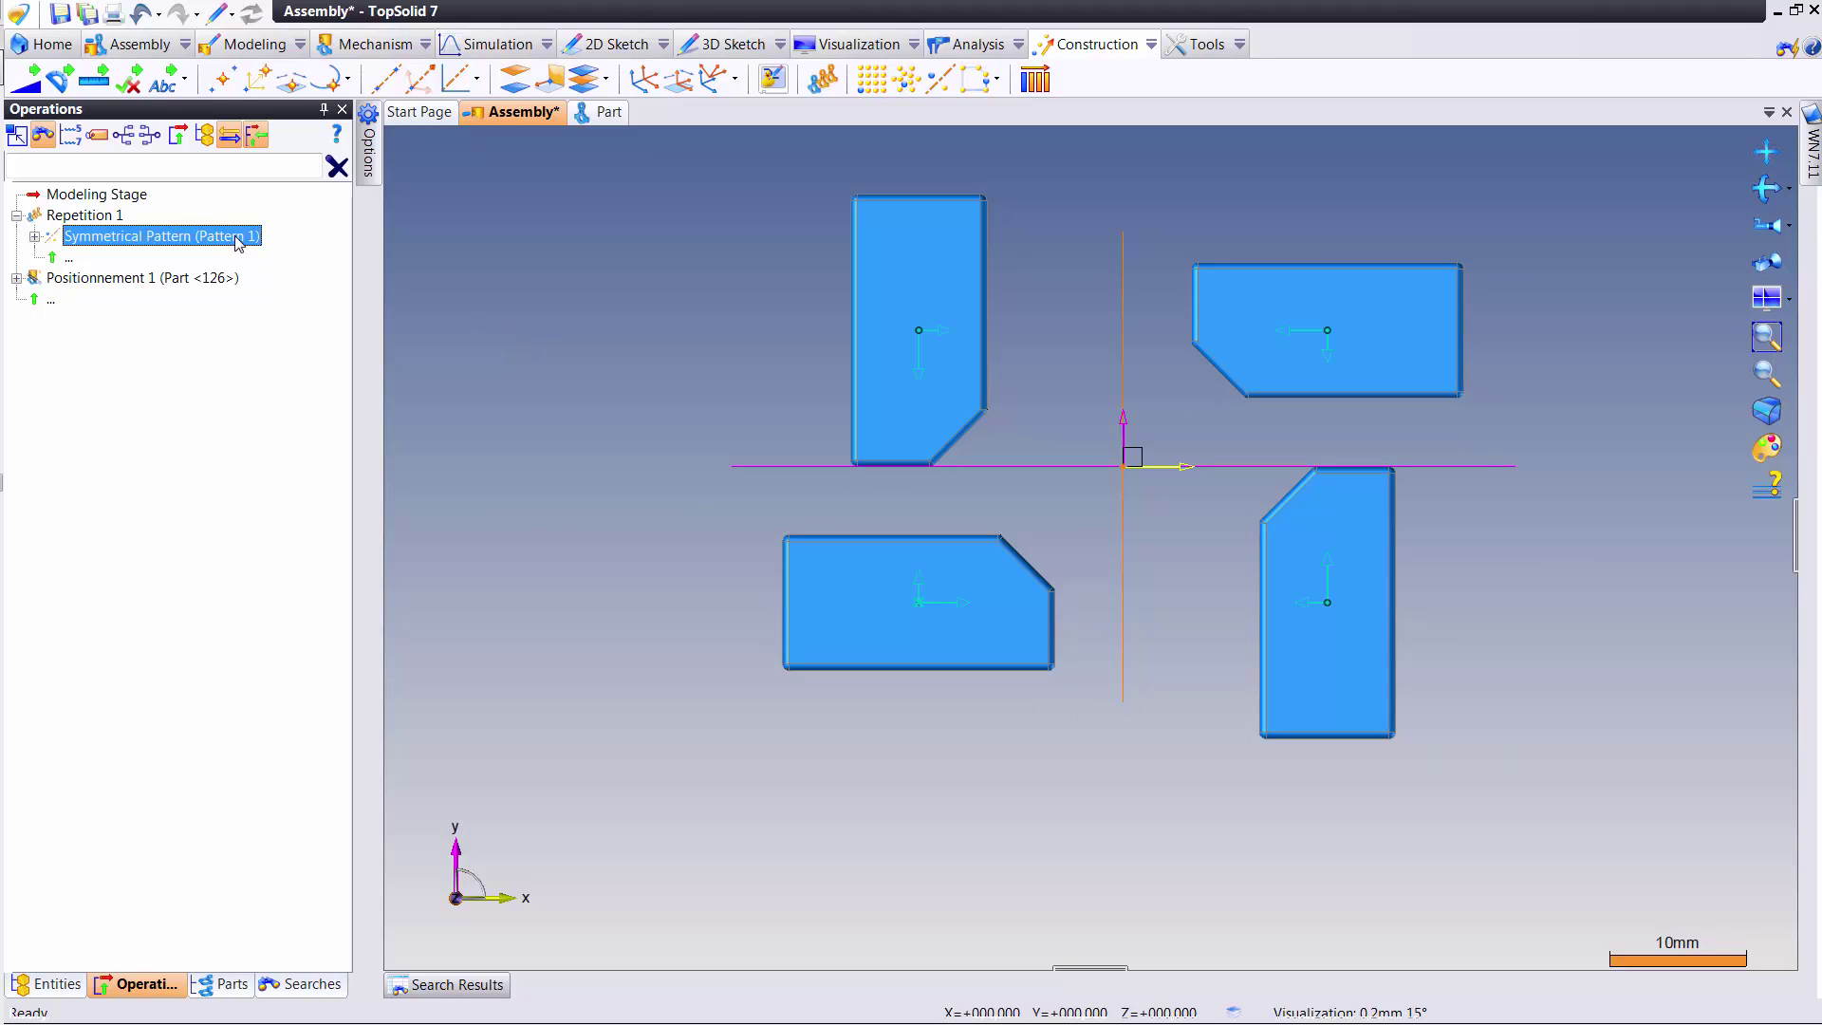
left_click(469, 414)
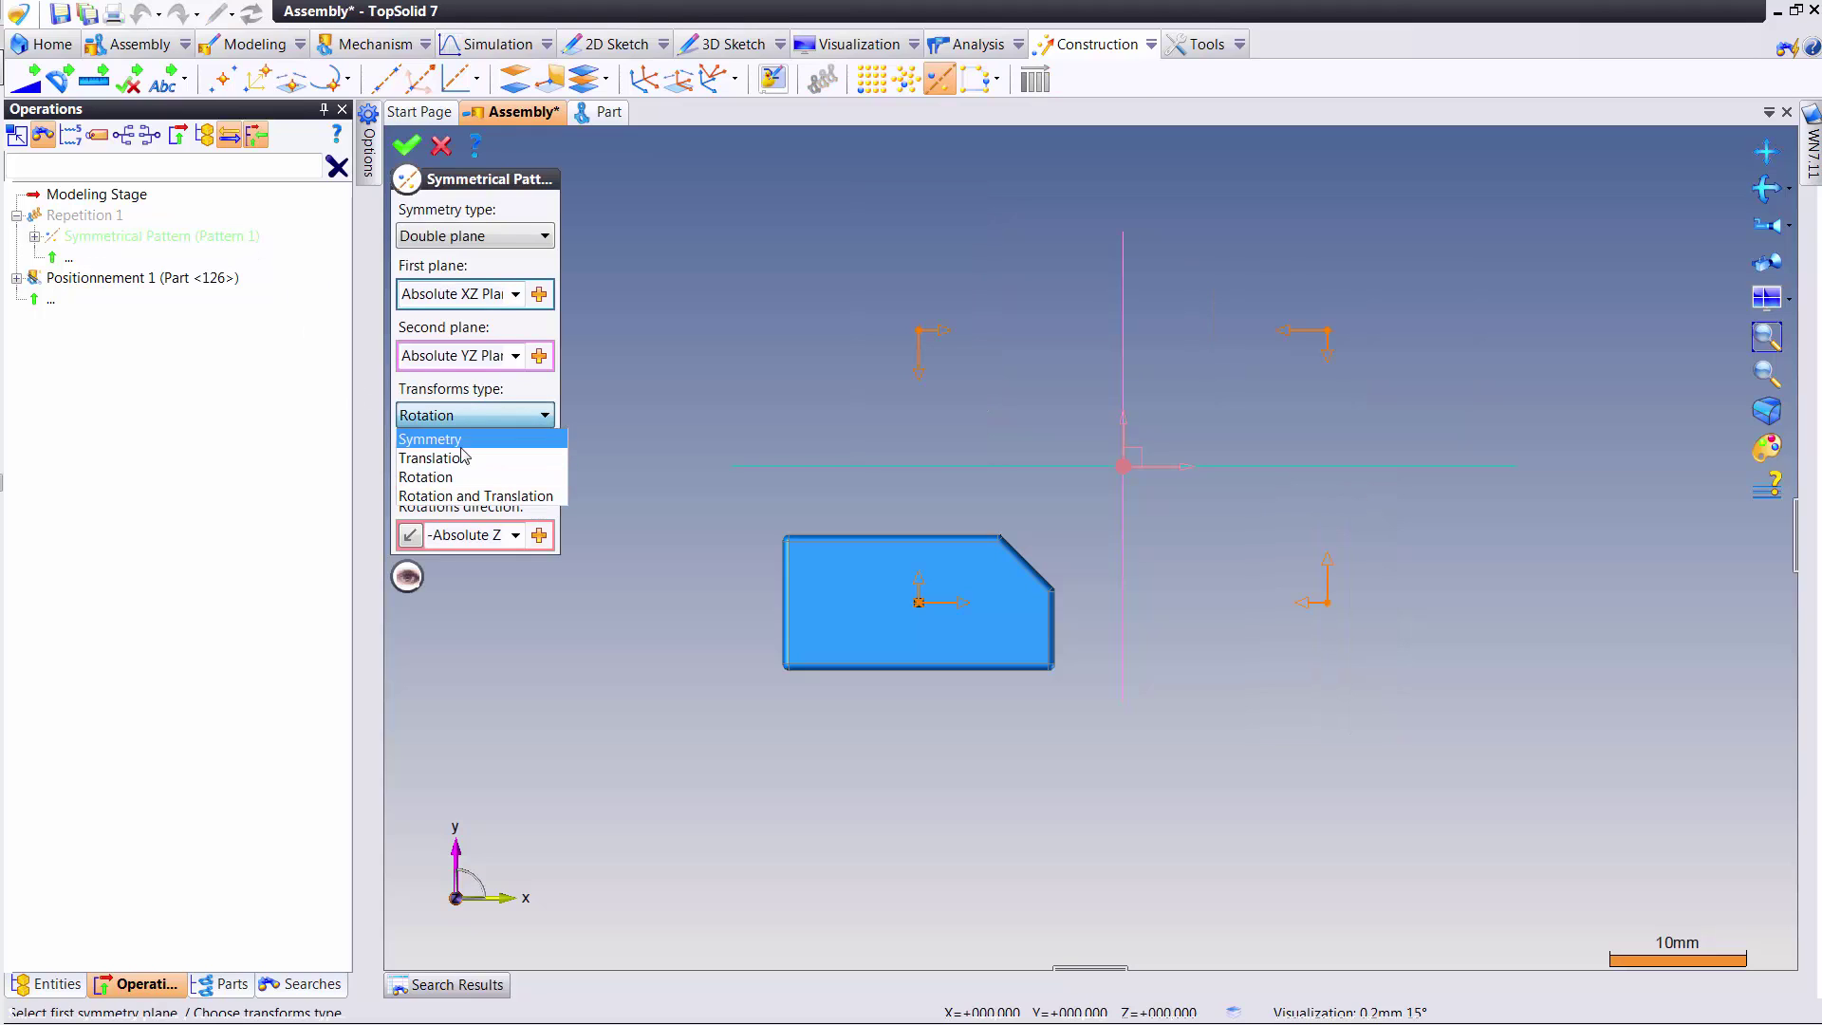
left_click(520, 498)
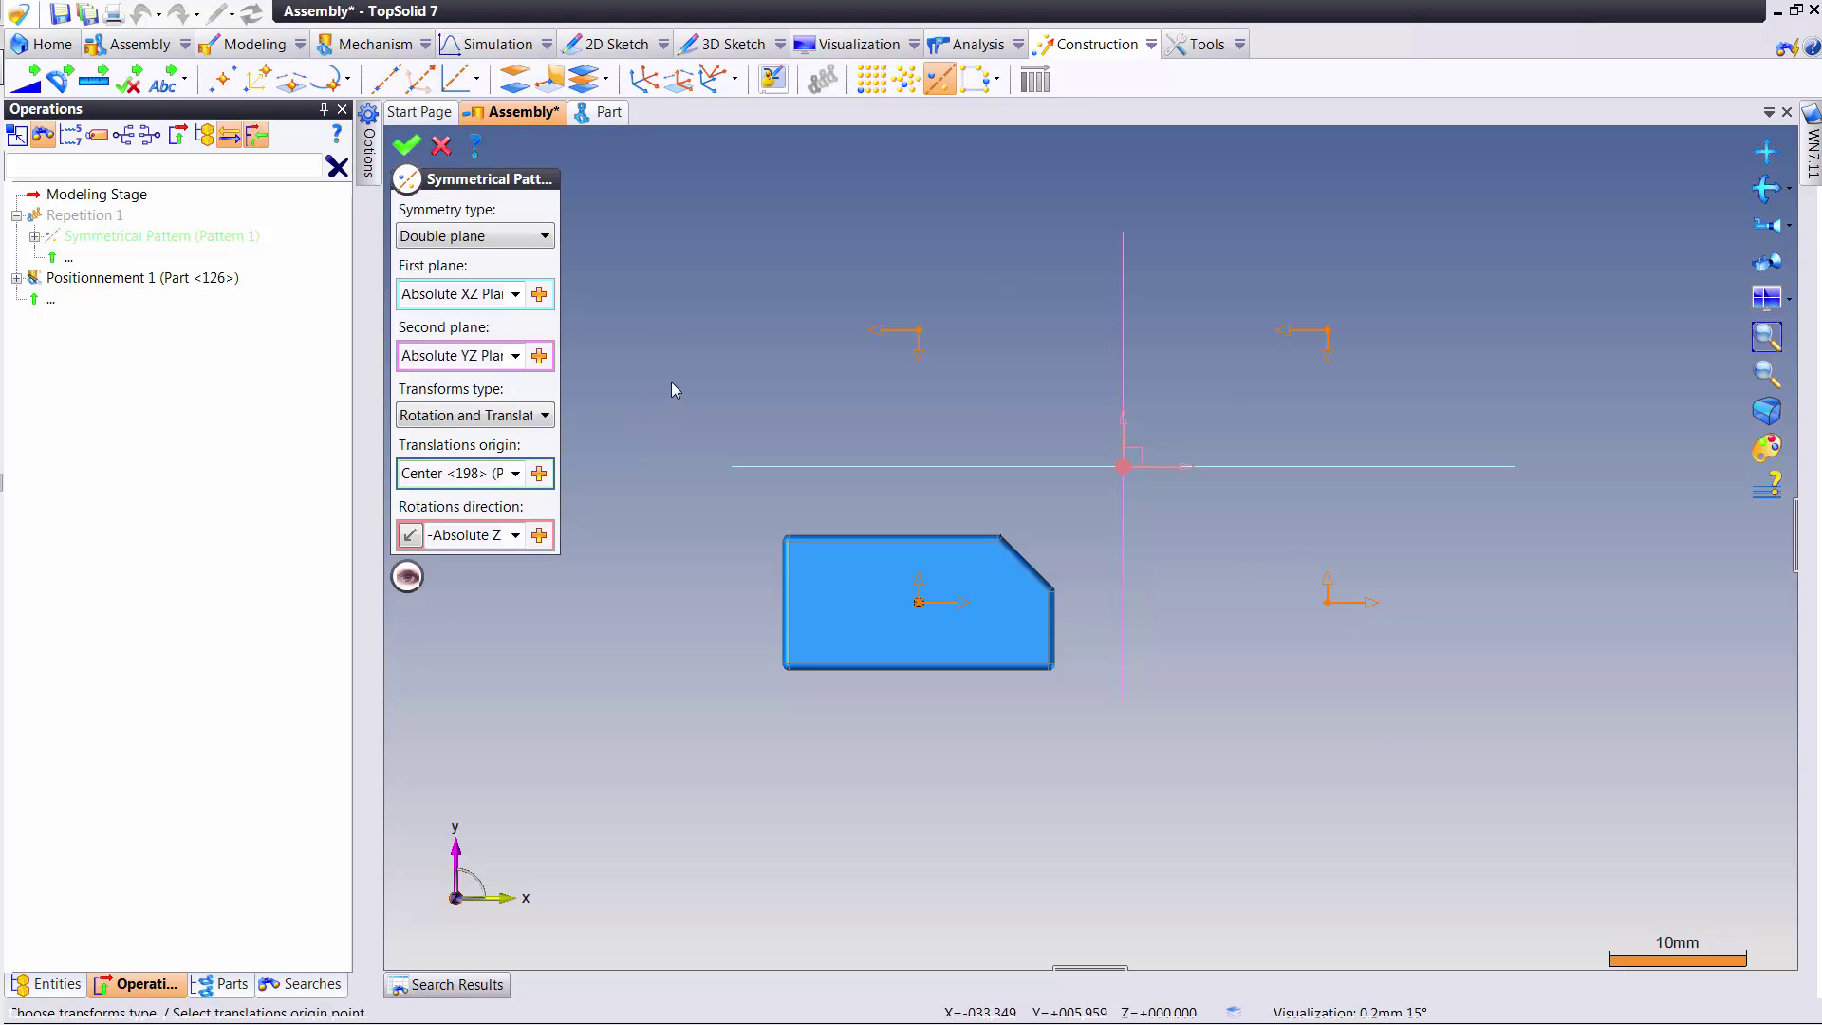
middle_click_drag(672, 379, 668, 346)
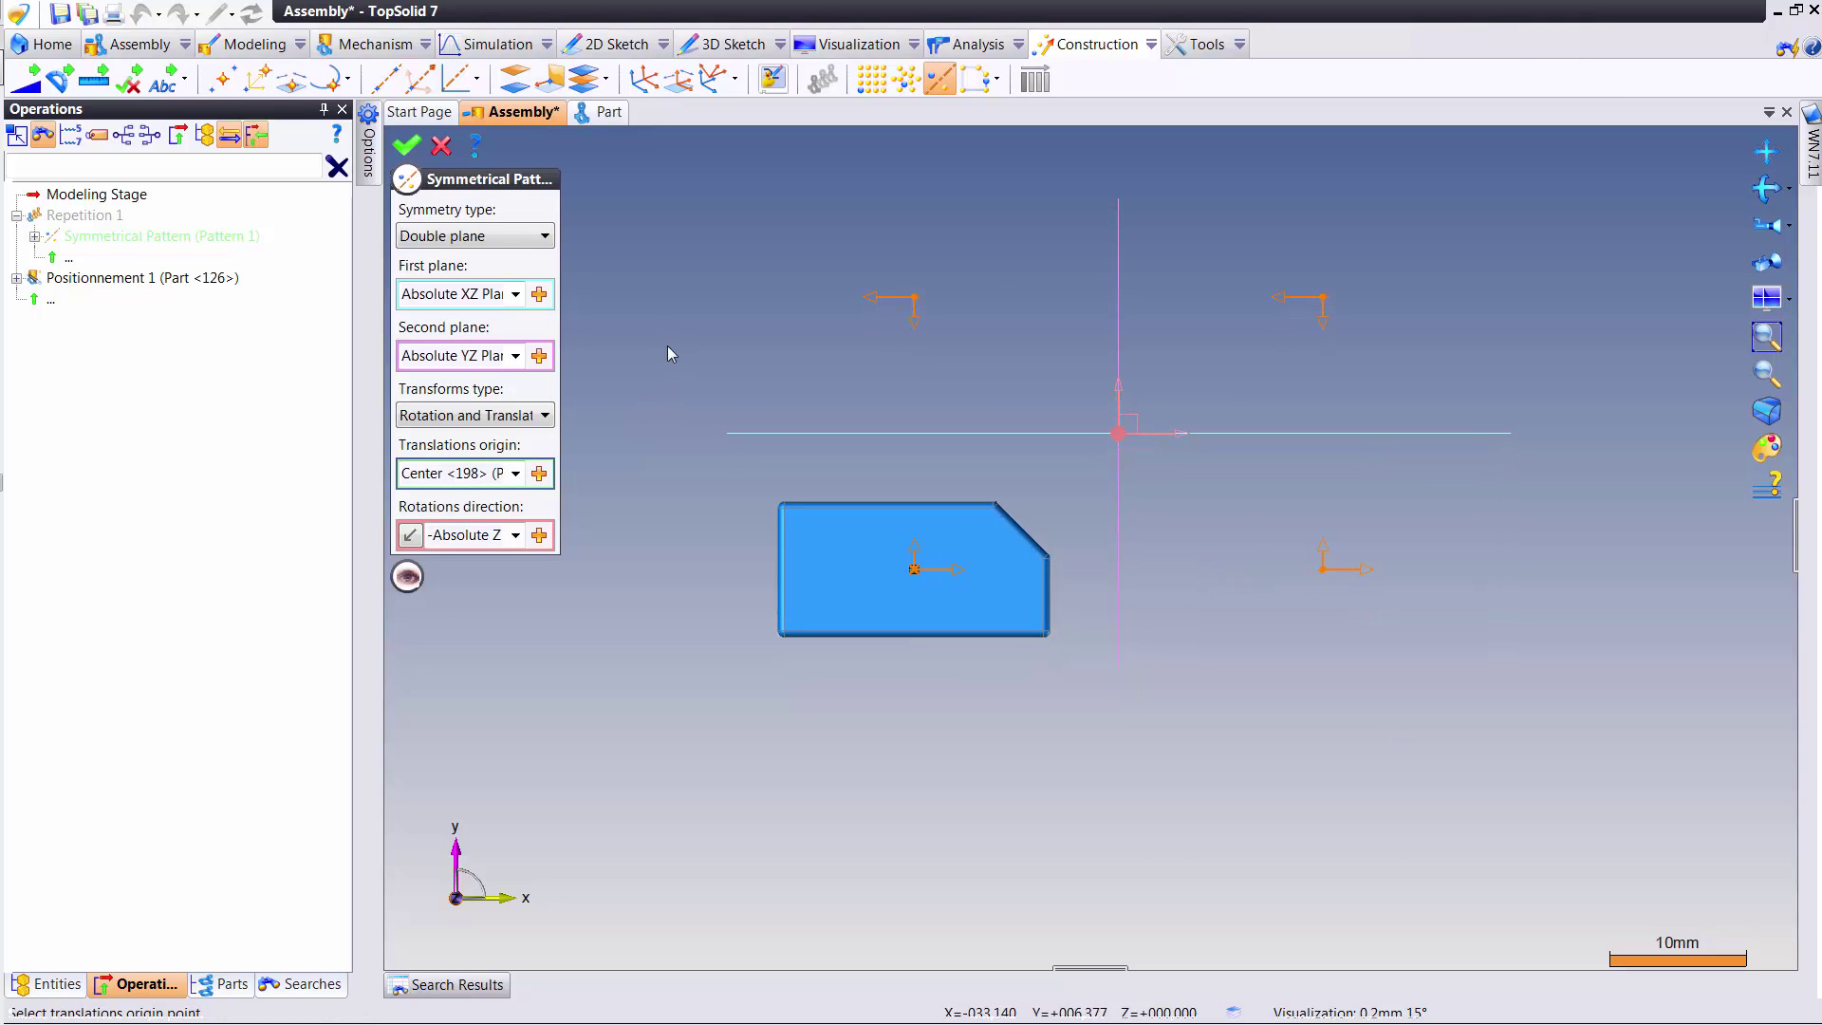
key("Return")
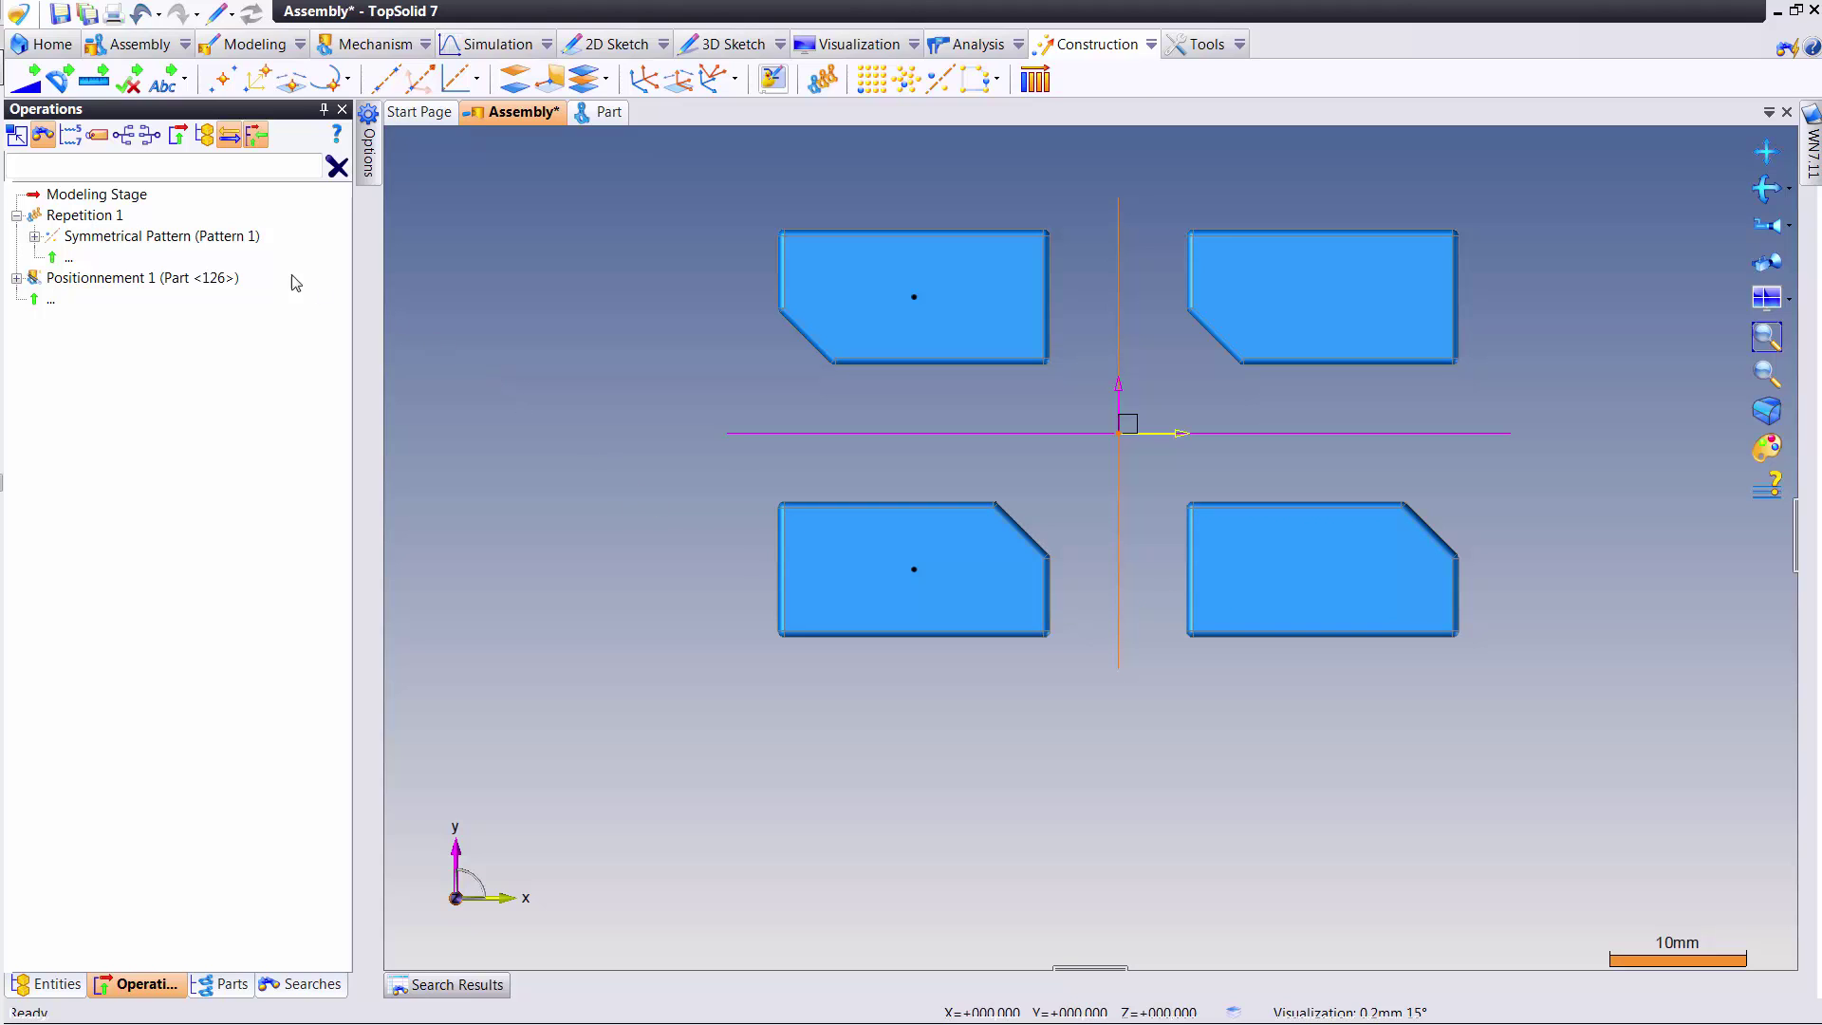
- Edit the symmetrical pattern to use absolute YZ as first plane and absolute XZ as second plane, and validate it
double_click(209, 241)
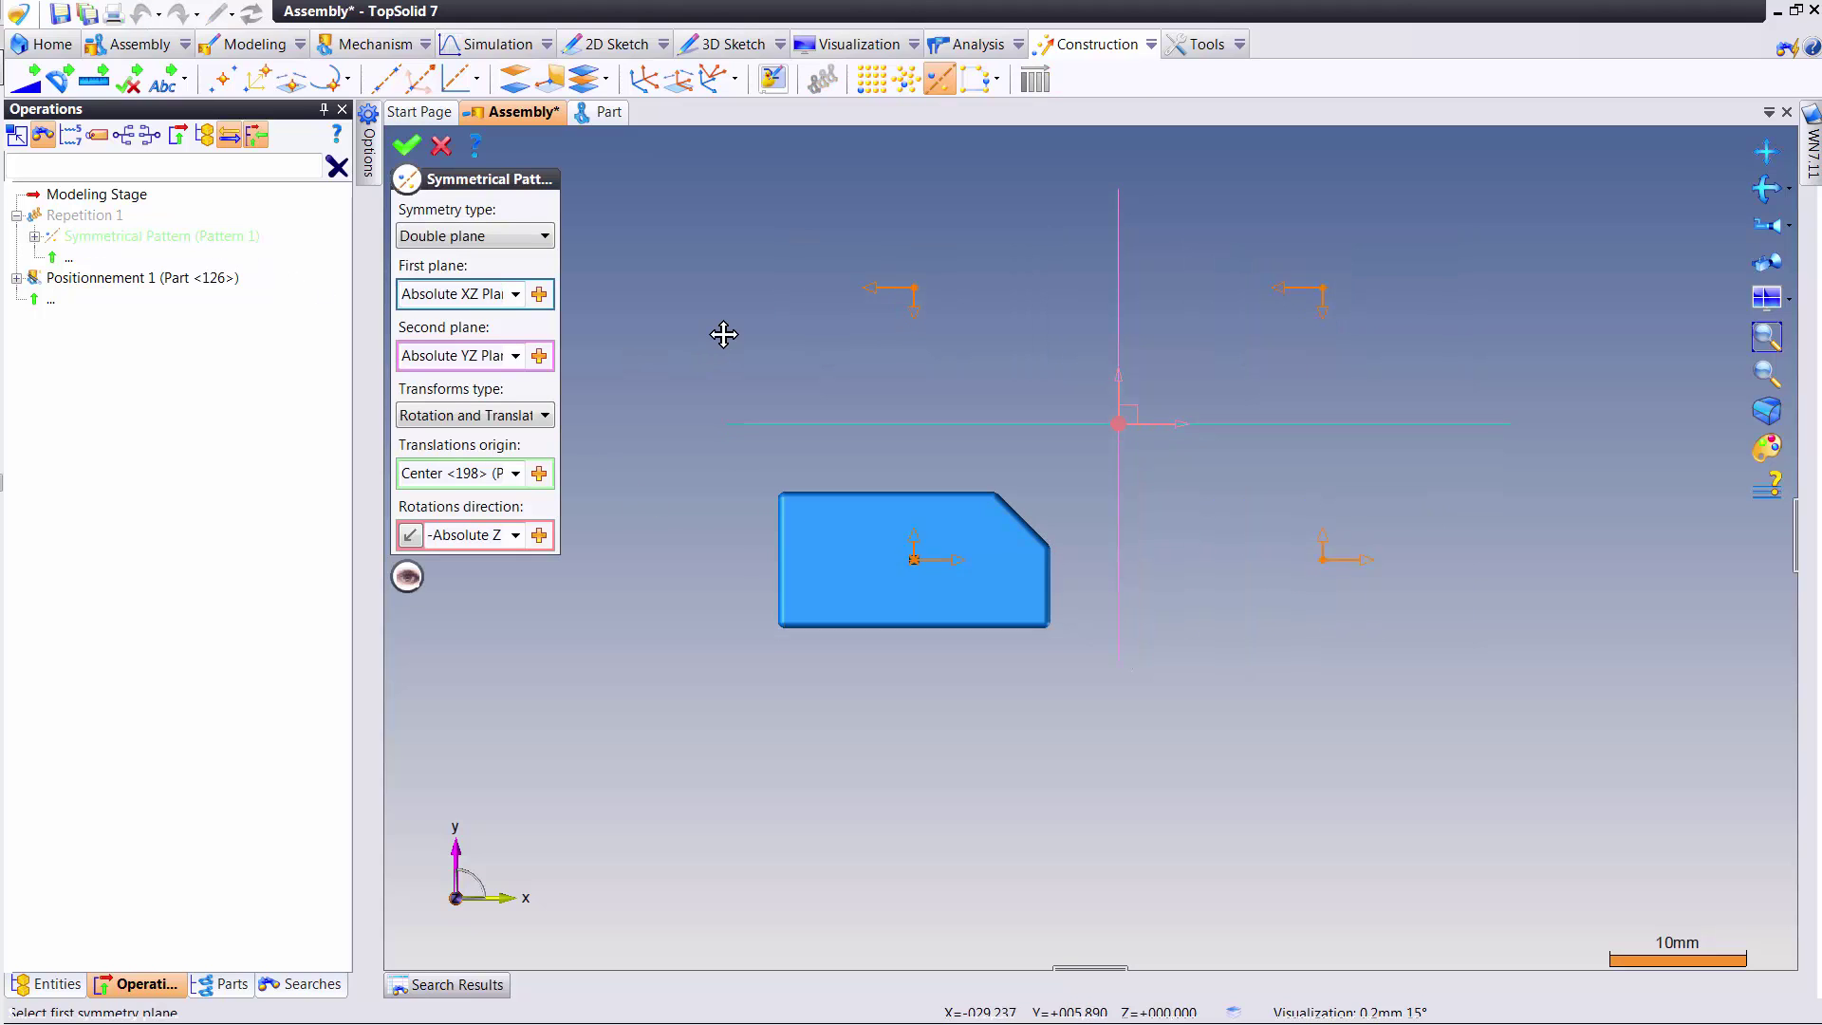
left_click(516, 295)
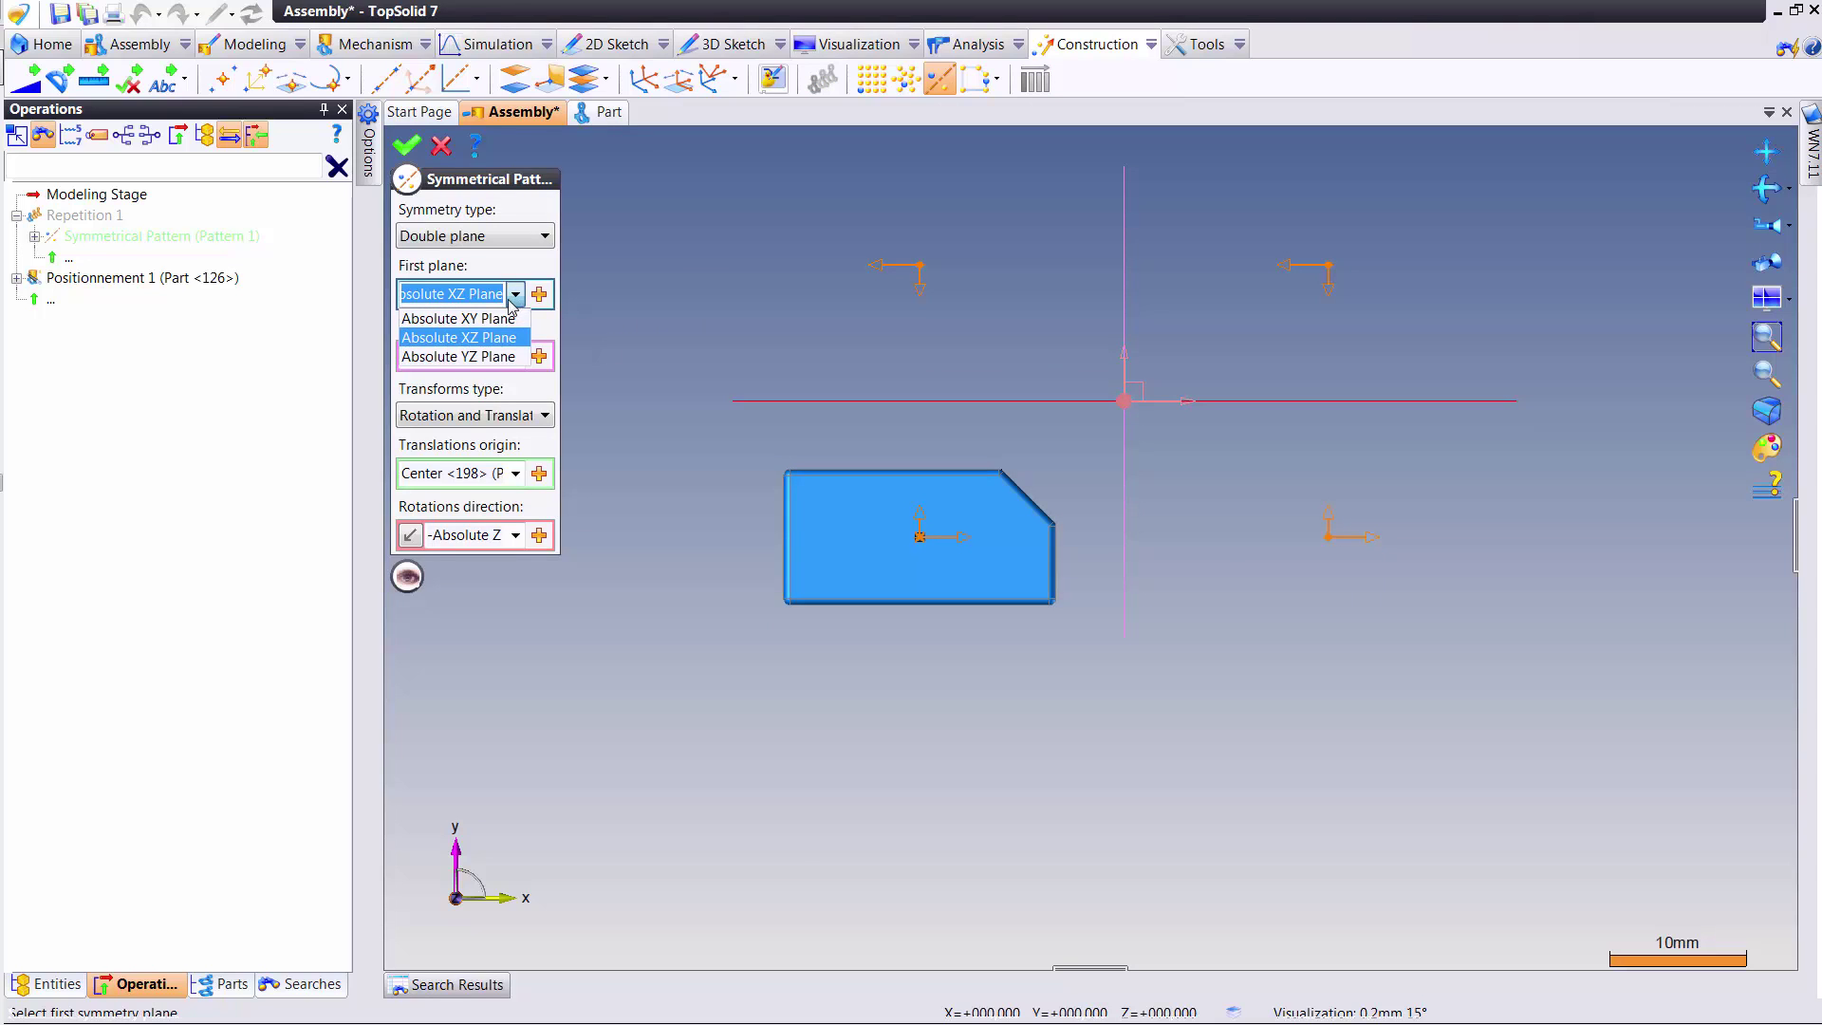
left_click(500, 356)
left_click(515, 356)
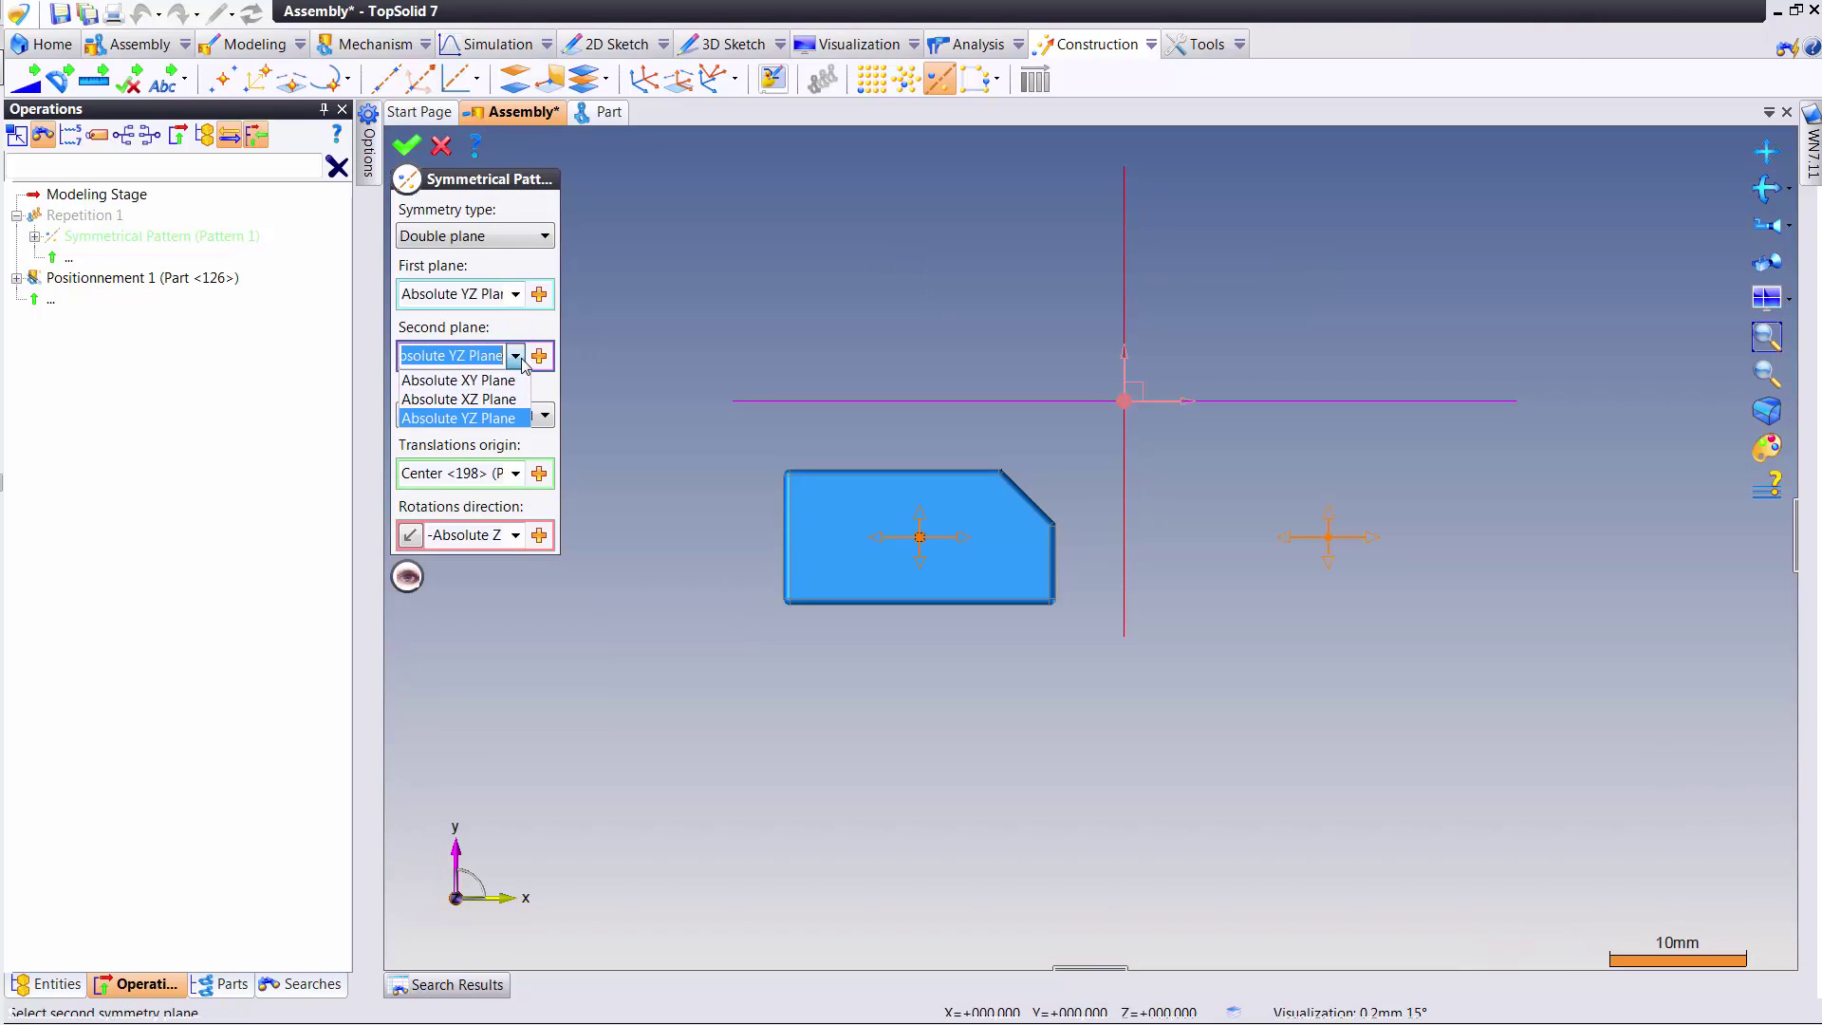
left_click(503, 399)
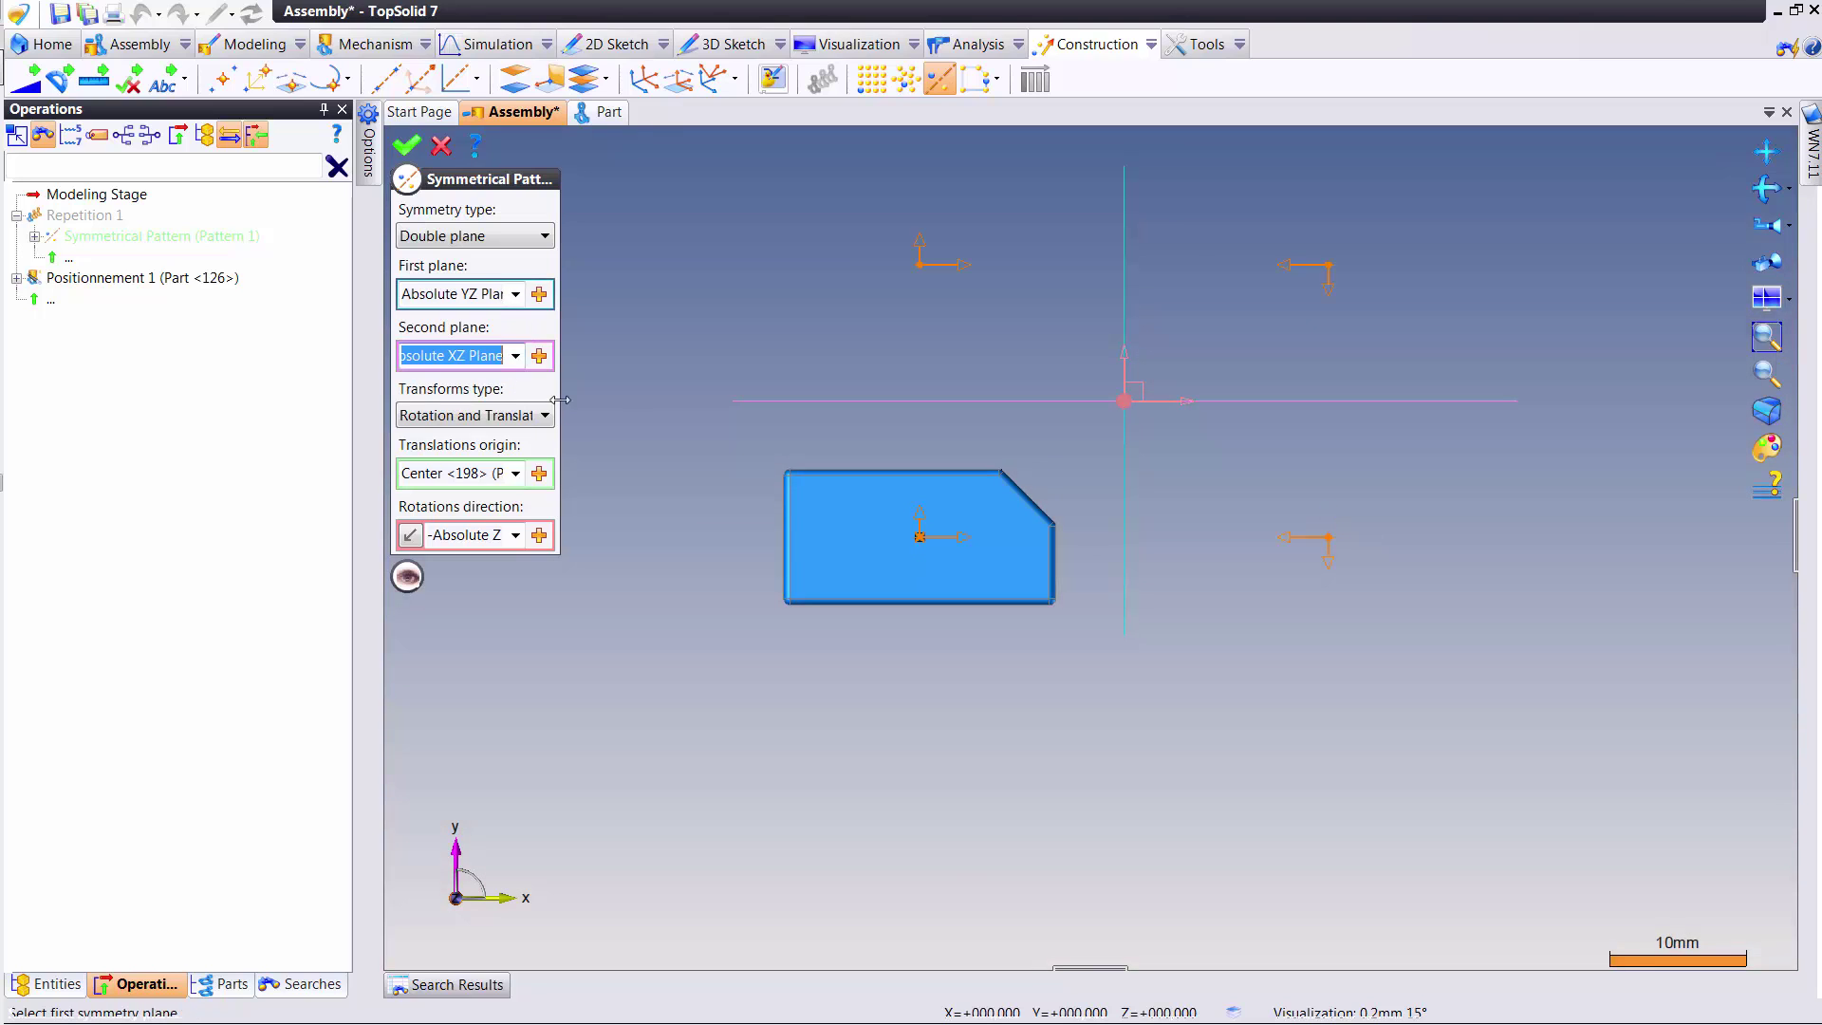
right_click(664, 338)
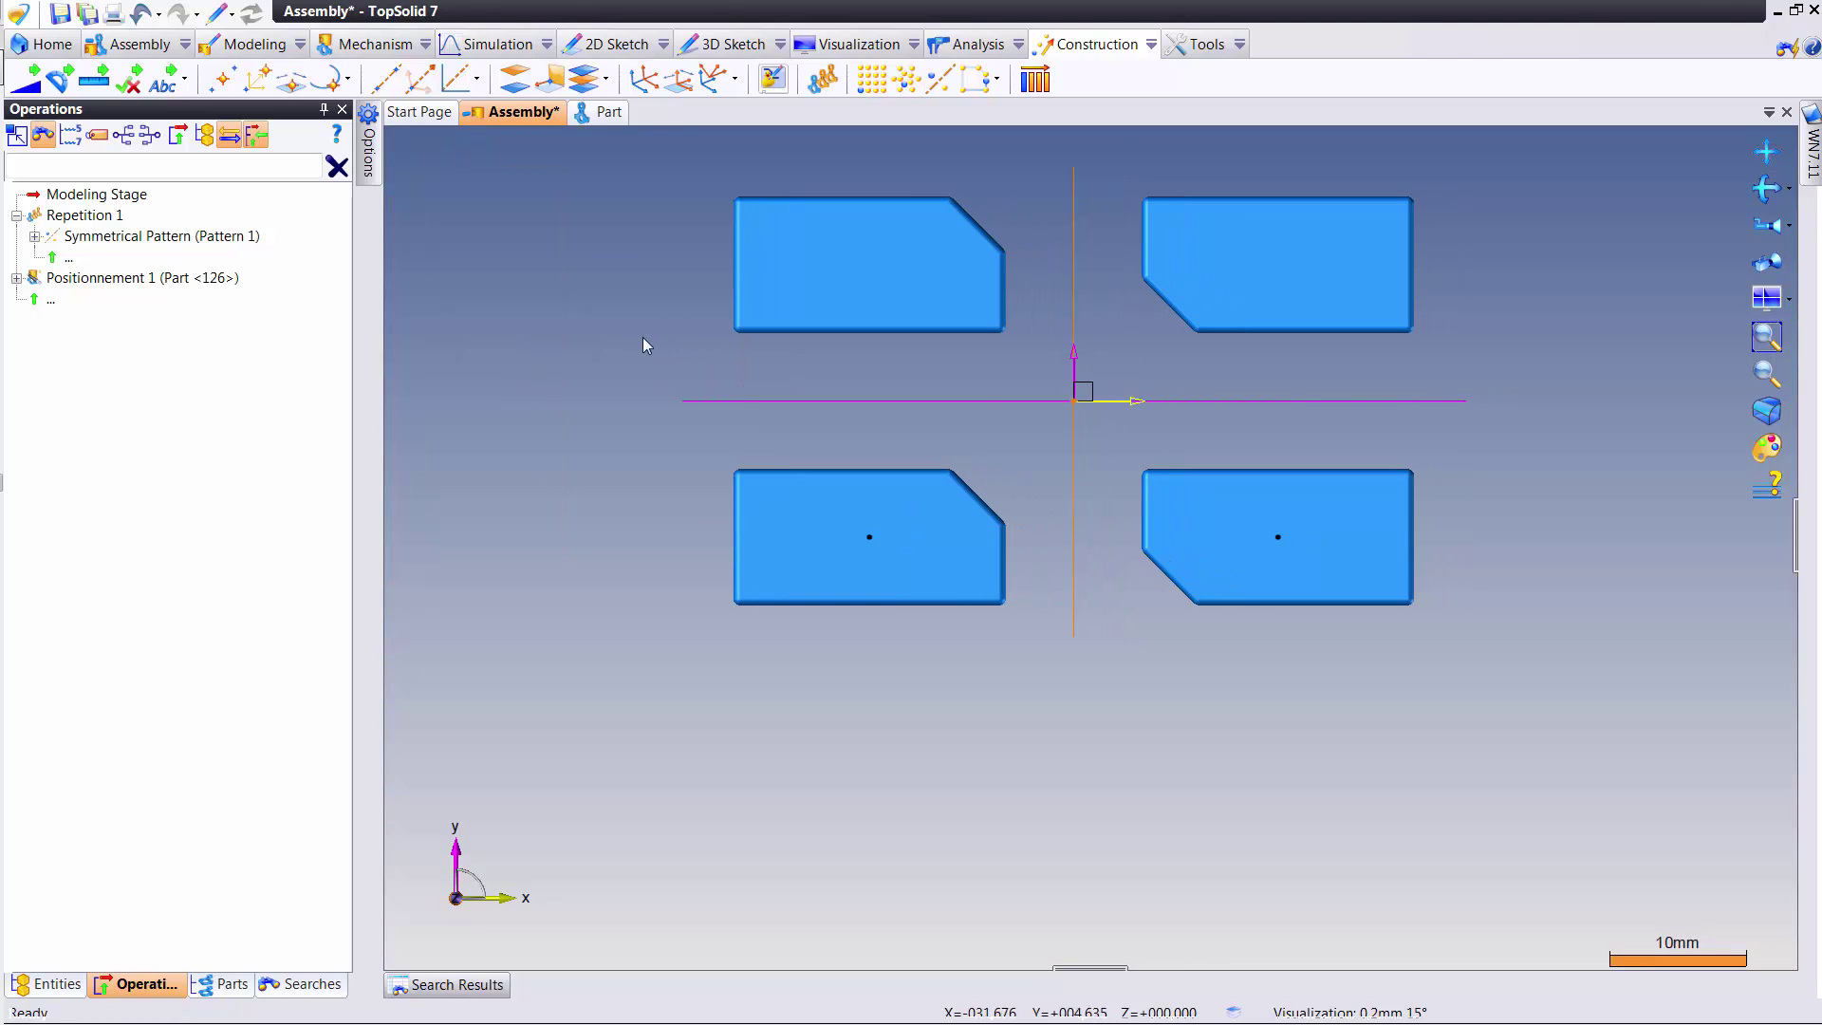